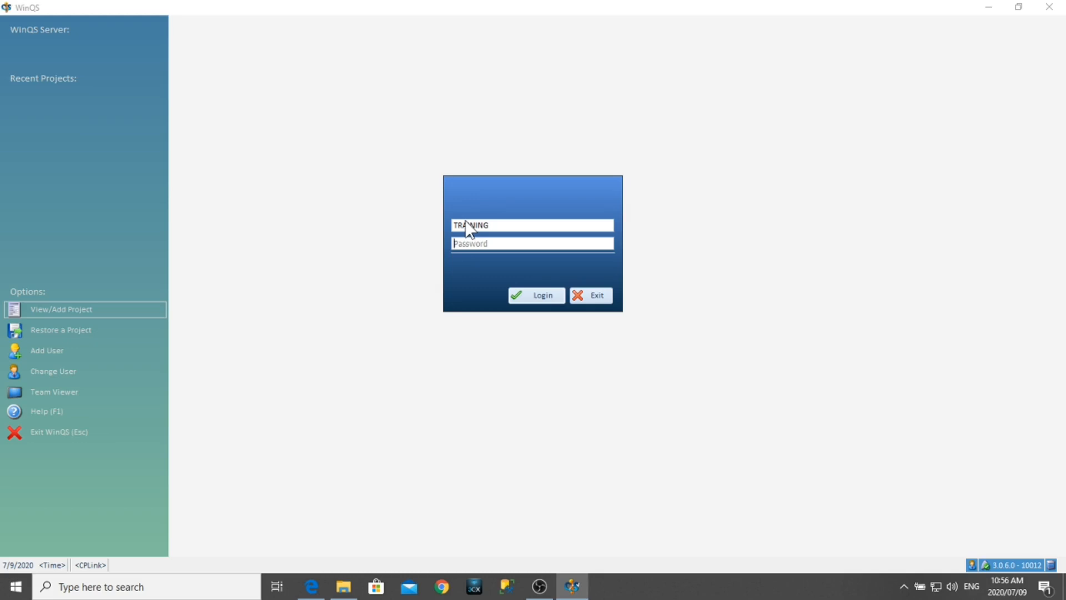
- Log in with the TRAINING account and open the BoQ Document of the TRAIN-EXAMPLE project
{"action": "left_click", "coordinate": [532, 297]}
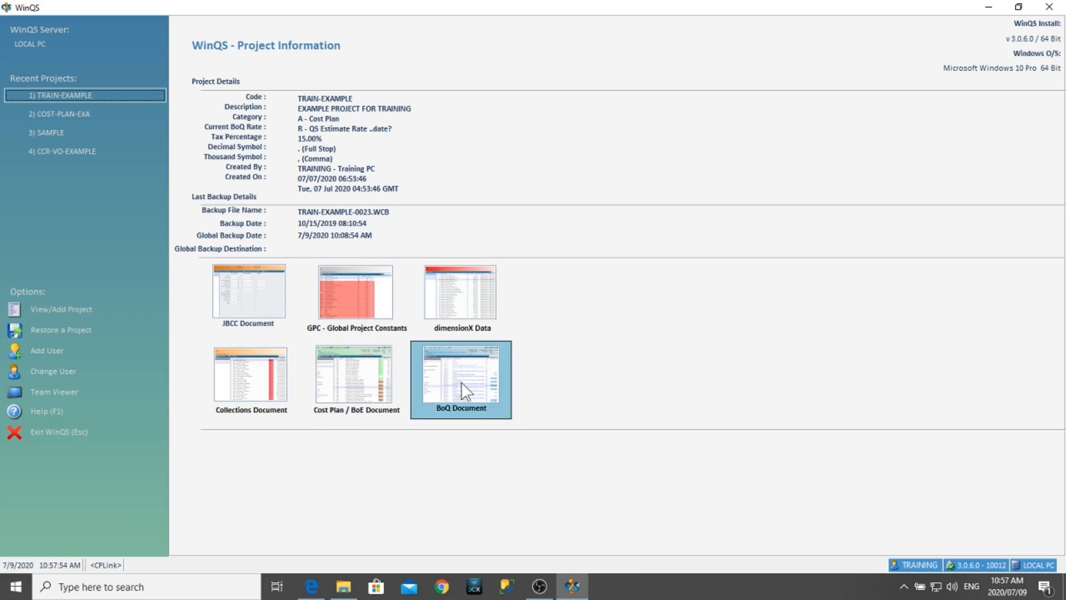
{"action": "left_click", "coordinate": [473, 367]}
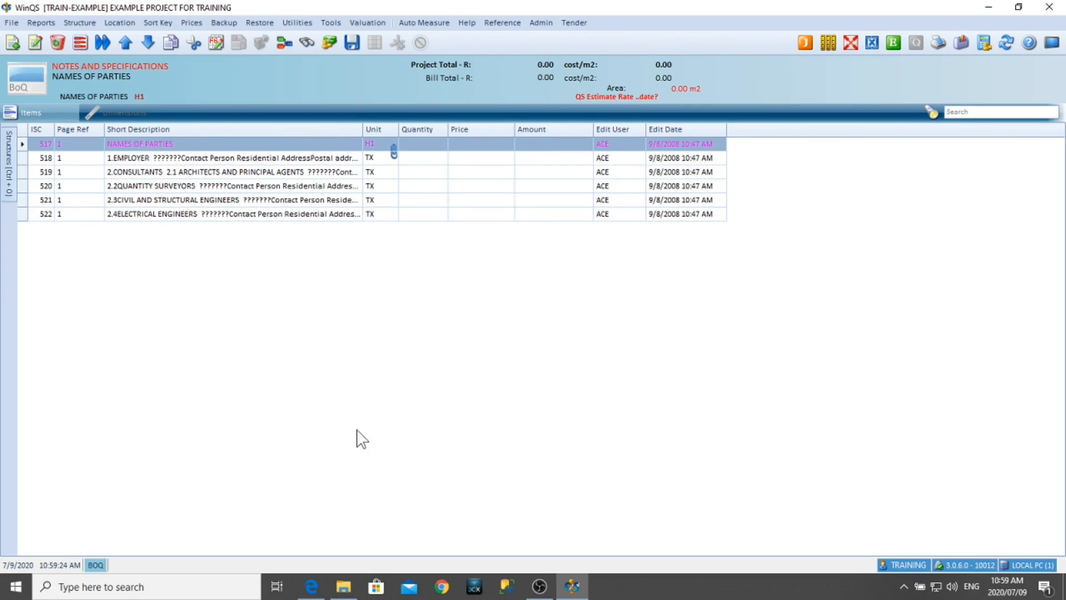
- Review the section headings in the Section/Bill Structure and go to the BUILDINGS section
{"action": "left_click", "coordinate": [83, 22]}
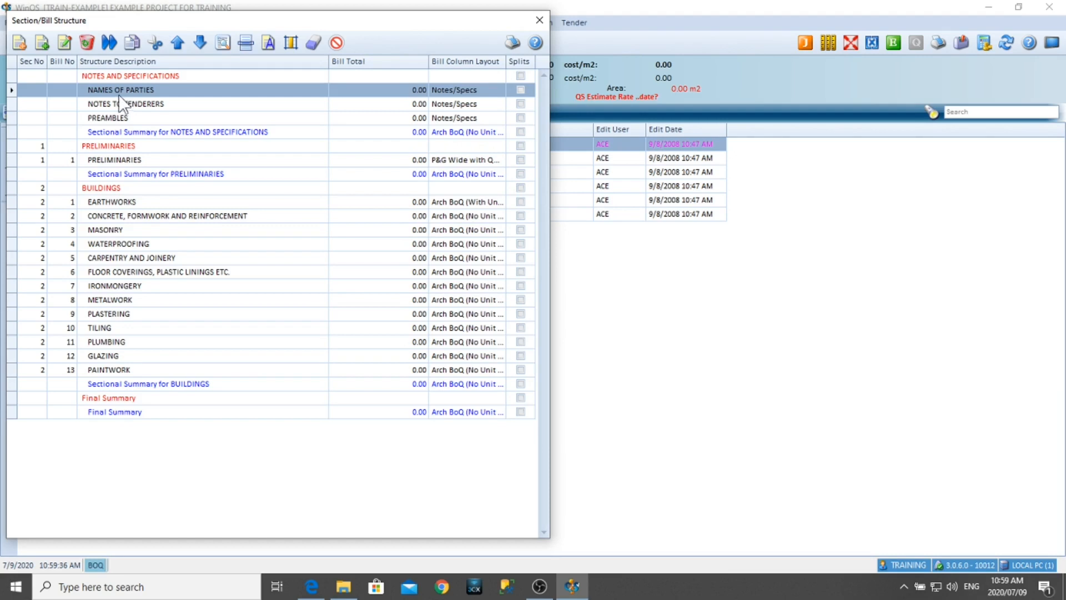
{"action": "left_click", "coordinate": [116, 76]}
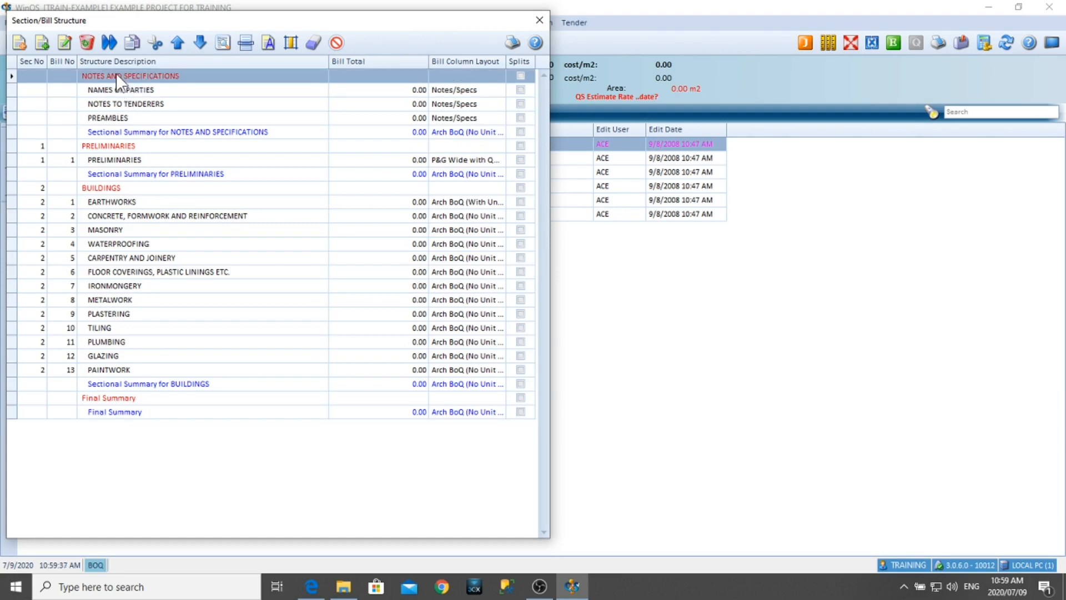
{"action": "left_click", "coordinate": [121, 146]}
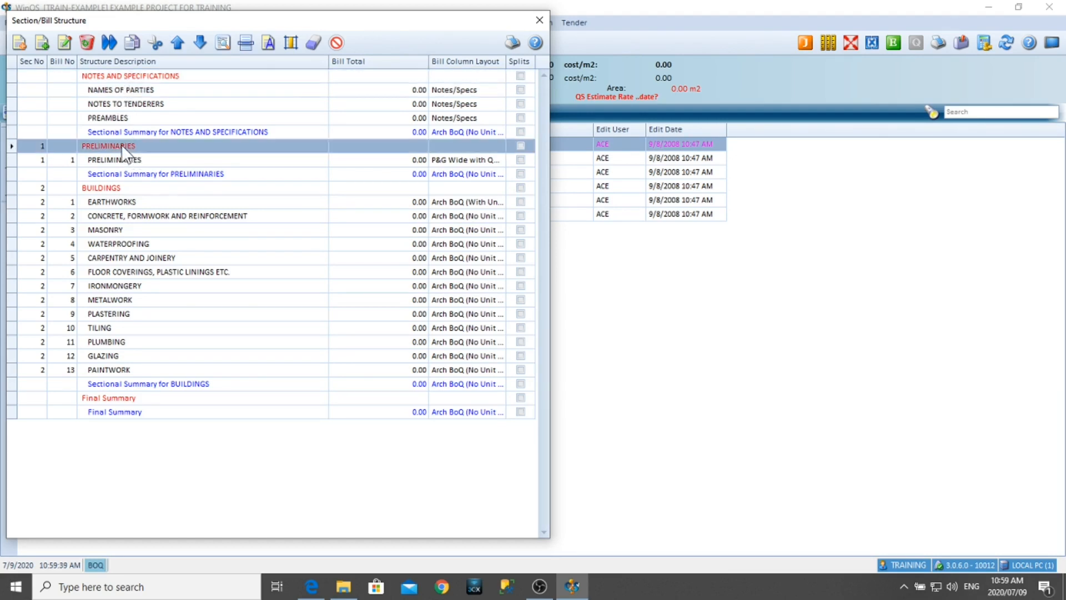
{"action": "left_click", "coordinate": [106, 188]}
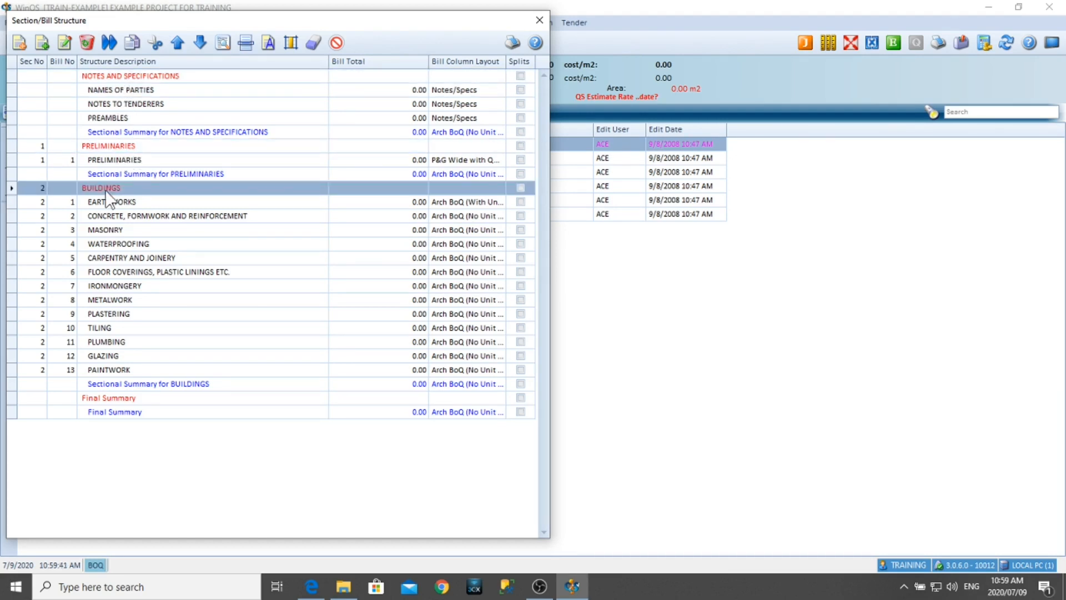
{"action": "left_click", "coordinate": [536, 19]}
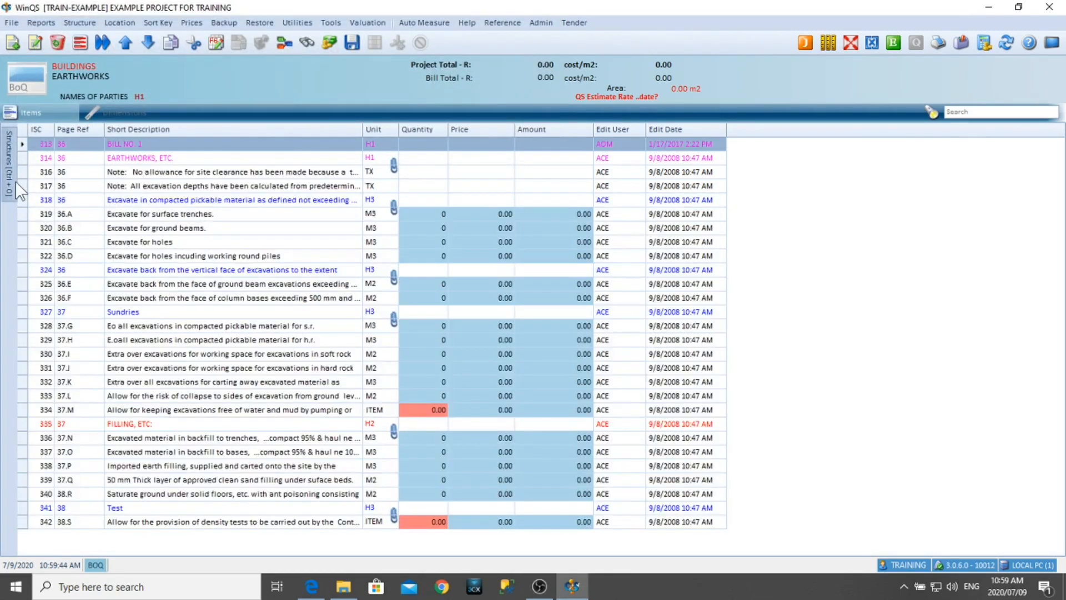
- Keep the Structures list permanently displayed beside the bill items
{"action": "mouse_move", "coordinate": [10, 181]}
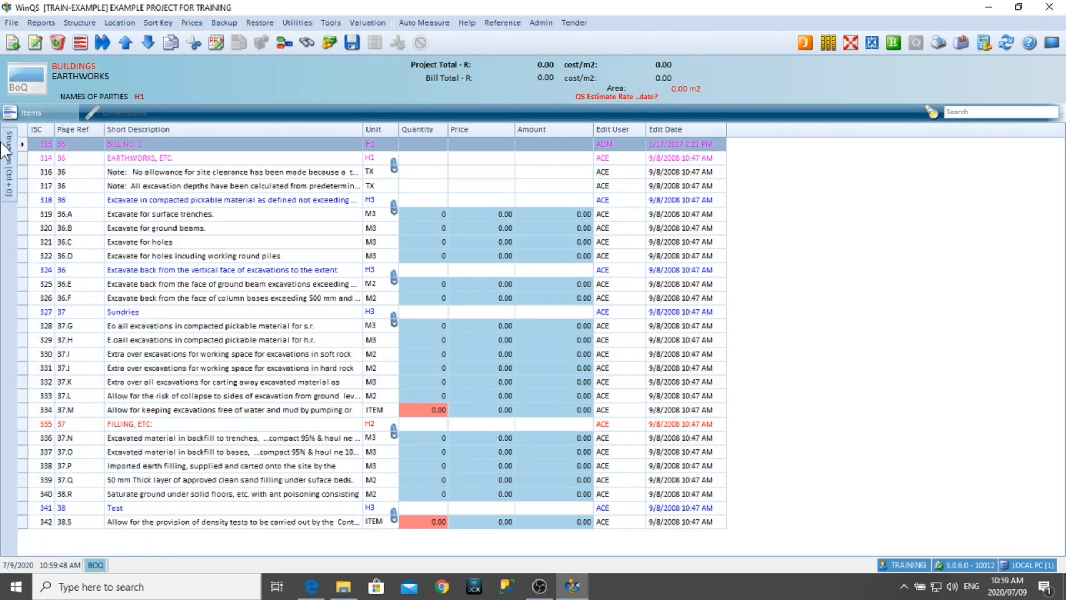
{"action": "mouse_move", "coordinate": [7, 149]}
{"action": "left_click", "coordinate": [141, 132]}
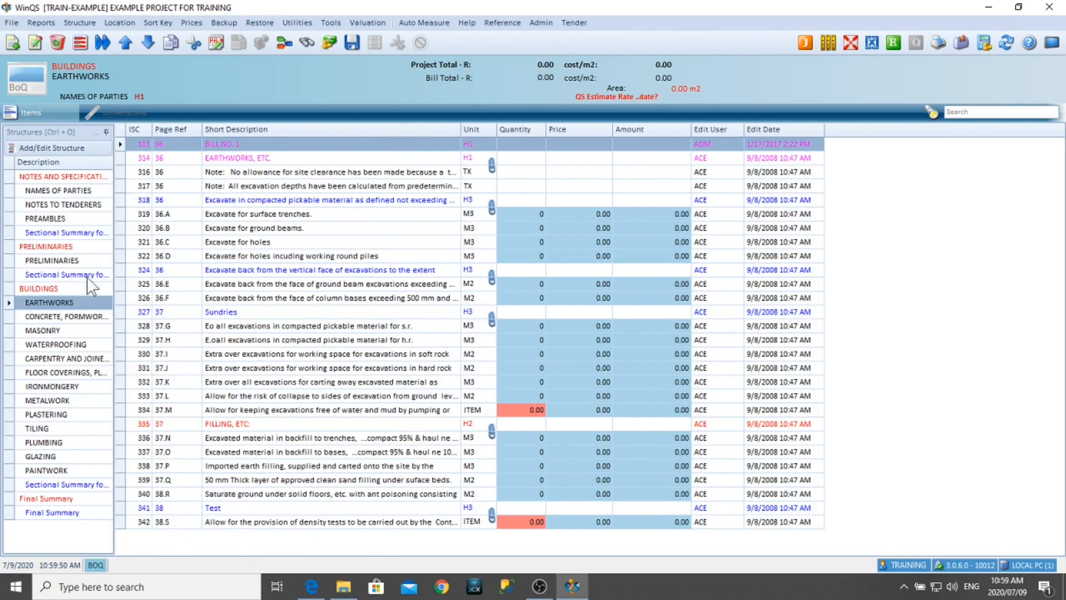
- Browse the items of several BUILDINGS bills, including MASONRY, CARPENTRY AND JOINERY and FLOOR COVERINGS, and return to EARTHWORKS
{"action": "left_click", "coordinate": [78, 358]}
{"action": "left_click", "coordinate": [52, 368]}
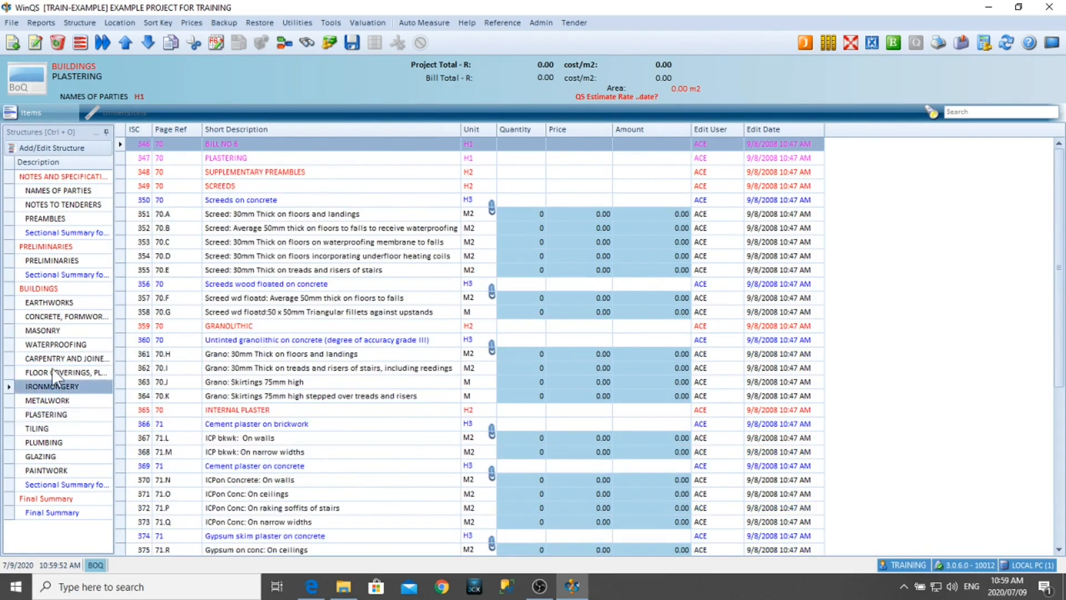
{"action": "left_click", "coordinate": [51, 356]}
{"action": "left_click", "coordinate": [51, 333]}
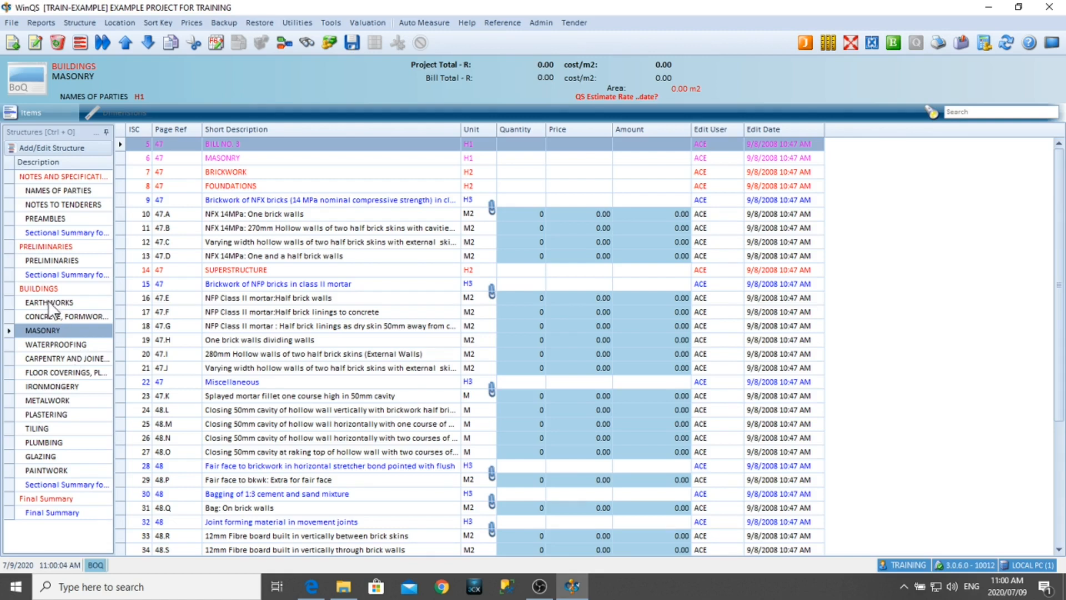
{"action": "left_click", "coordinate": [46, 361]}
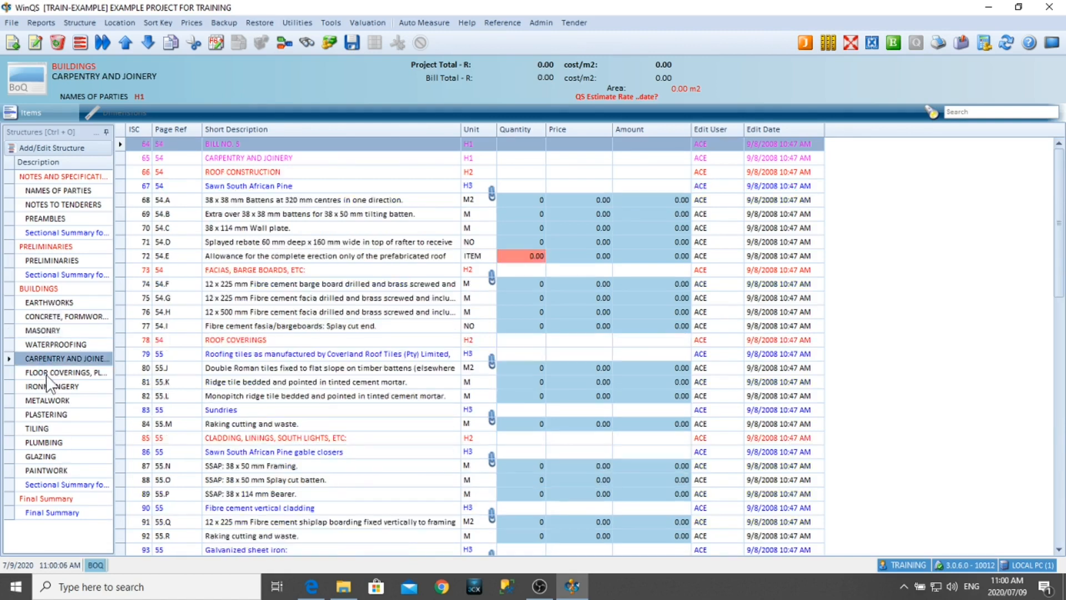
{"action": "left_click", "coordinate": [46, 372]}
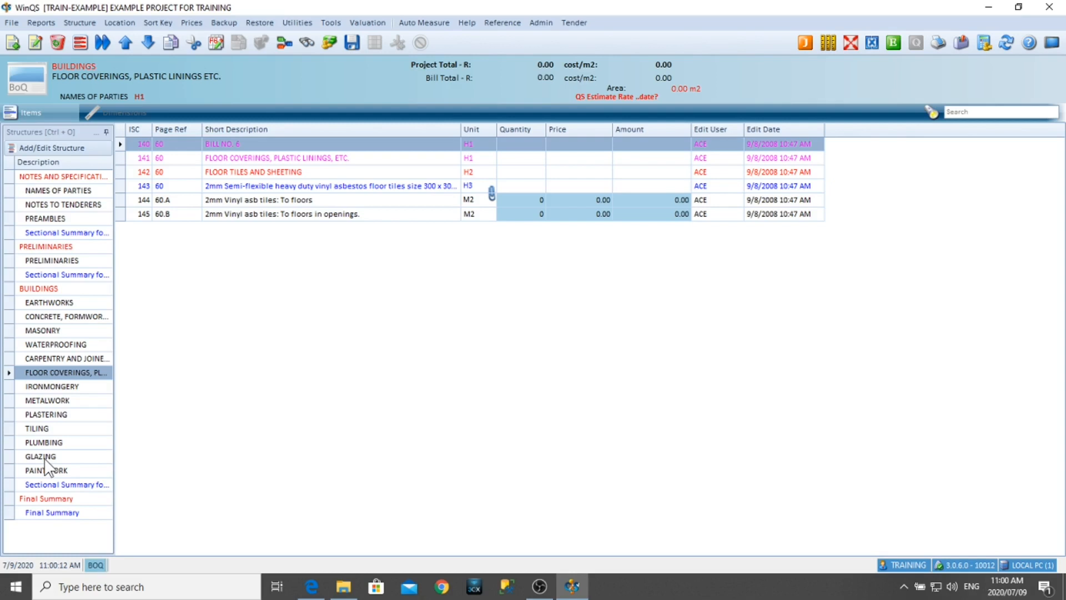
{"action": "left_click", "coordinate": [53, 304]}
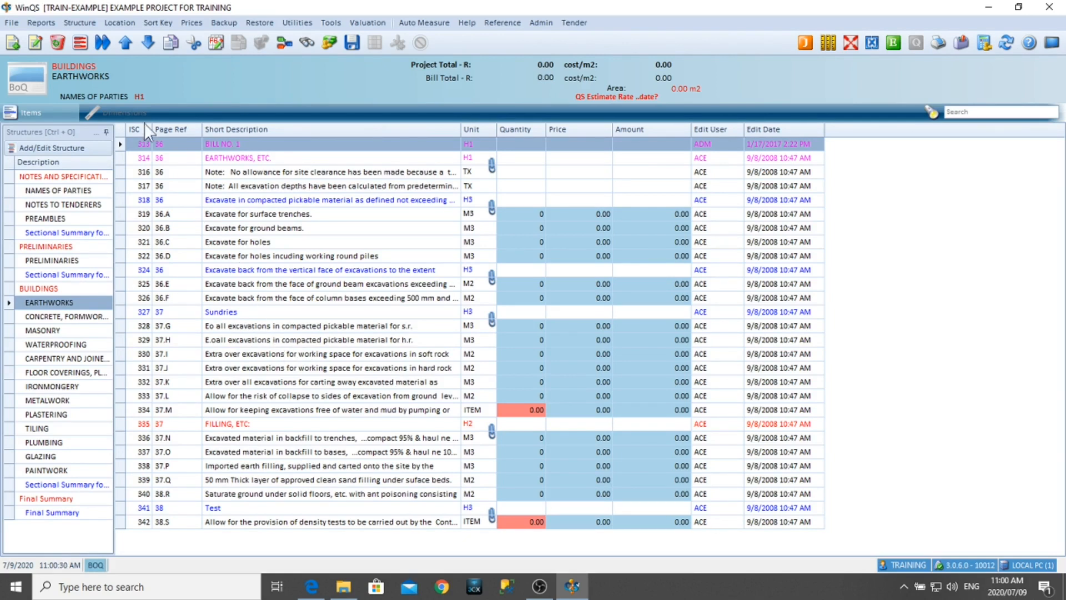
- Review the project's Location Structure, including the Preliminary Items location, and close it
{"action": "left_click", "coordinate": [120, 23]}
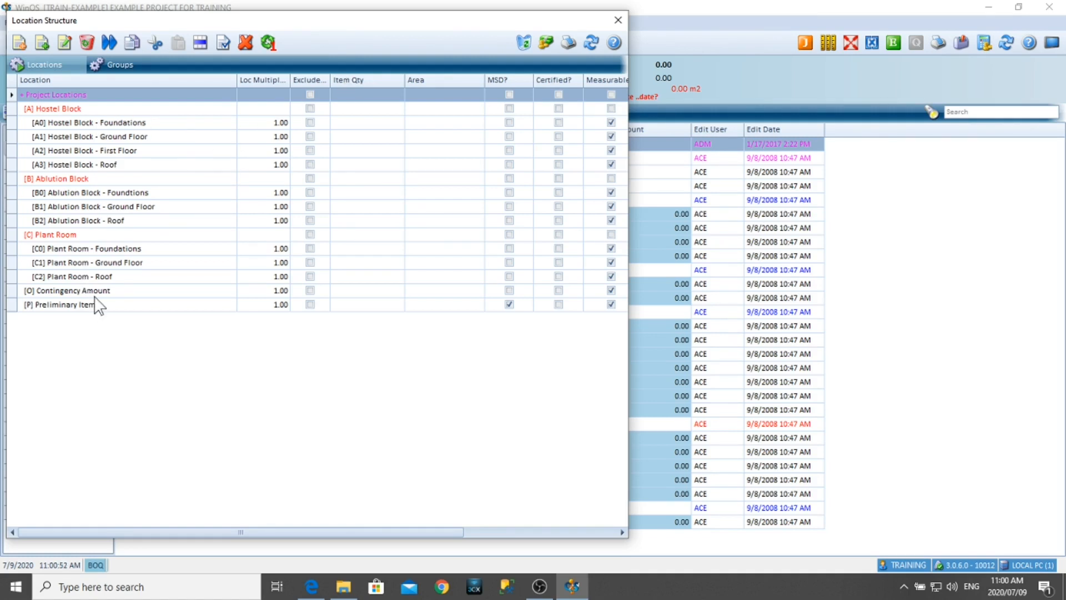
{"action": "left_click", "coordinate": [81, 305]}
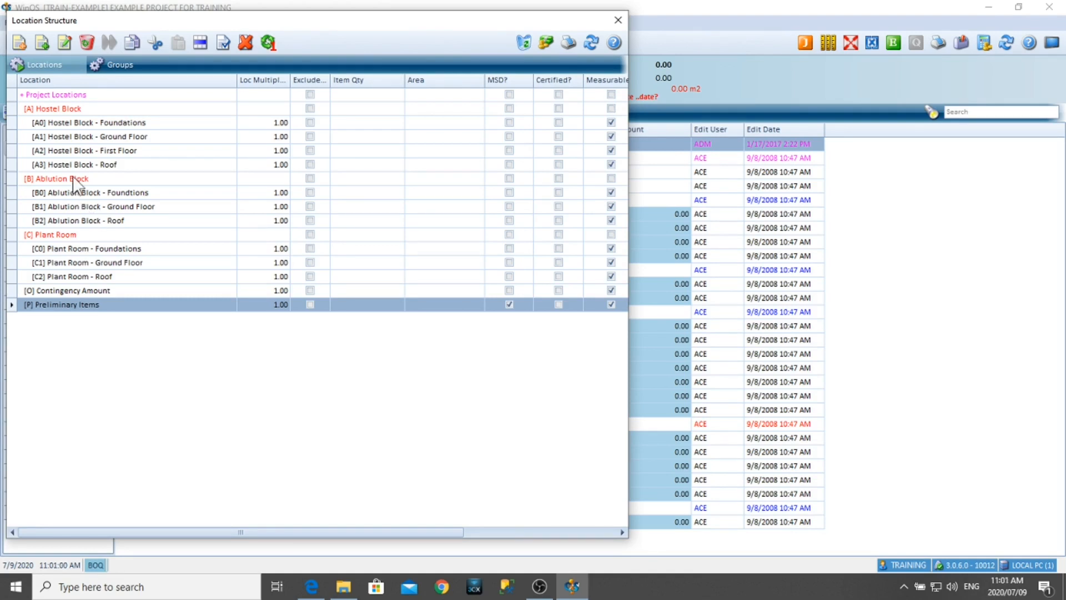
{"action": "left_click", "coordinate": [618, 20]}
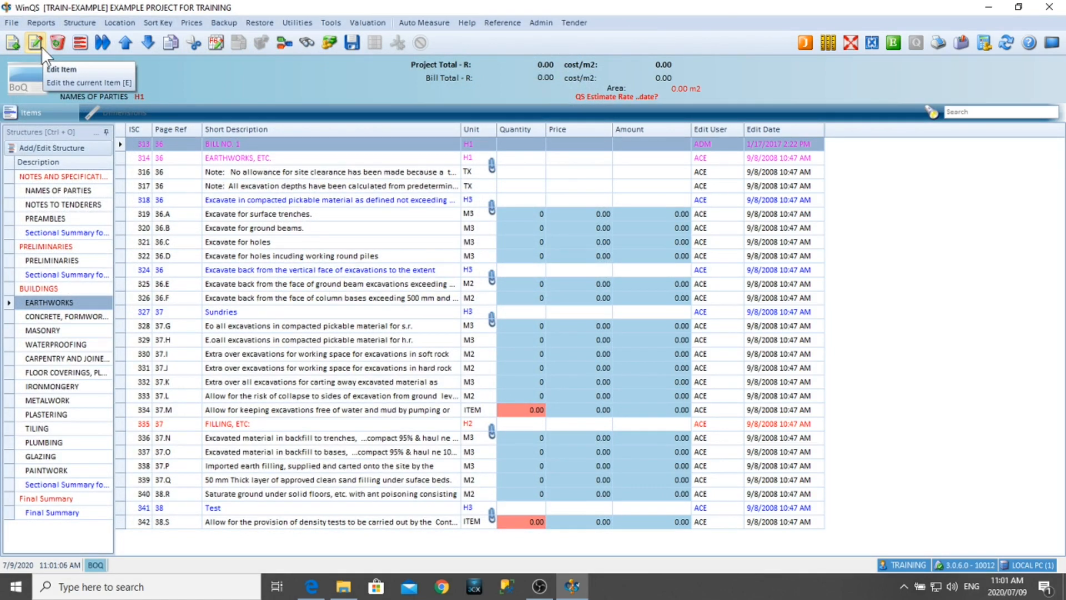
- Compare the short descriptions of earthworks items 37.G and 37.H under Sundries
{"action": "left_click", "coordinate": [11, 48]}
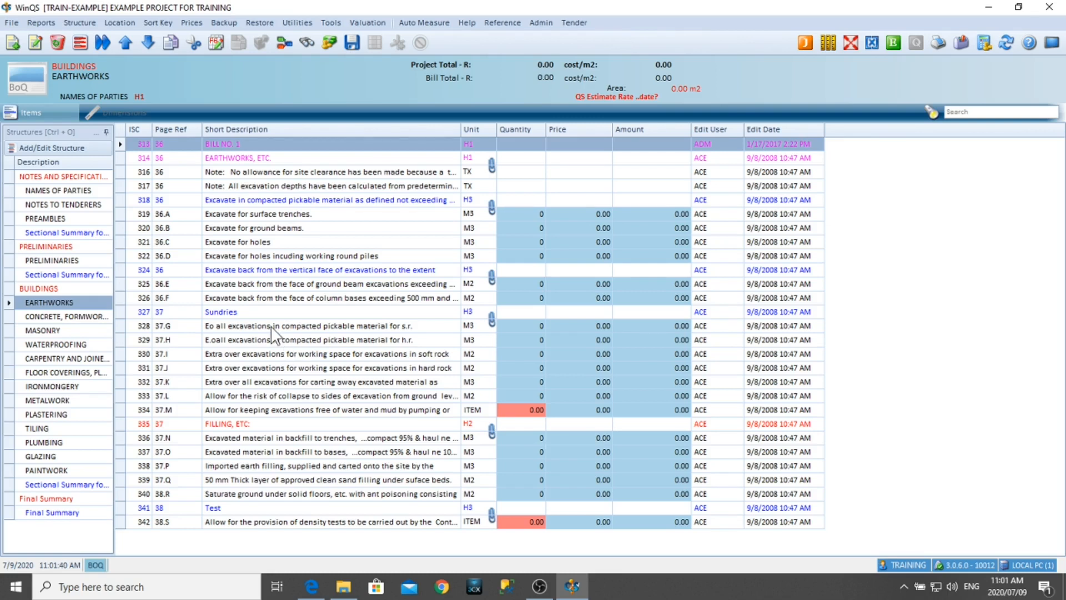
{"action": "left_click", "coordinate": [332, 326]}
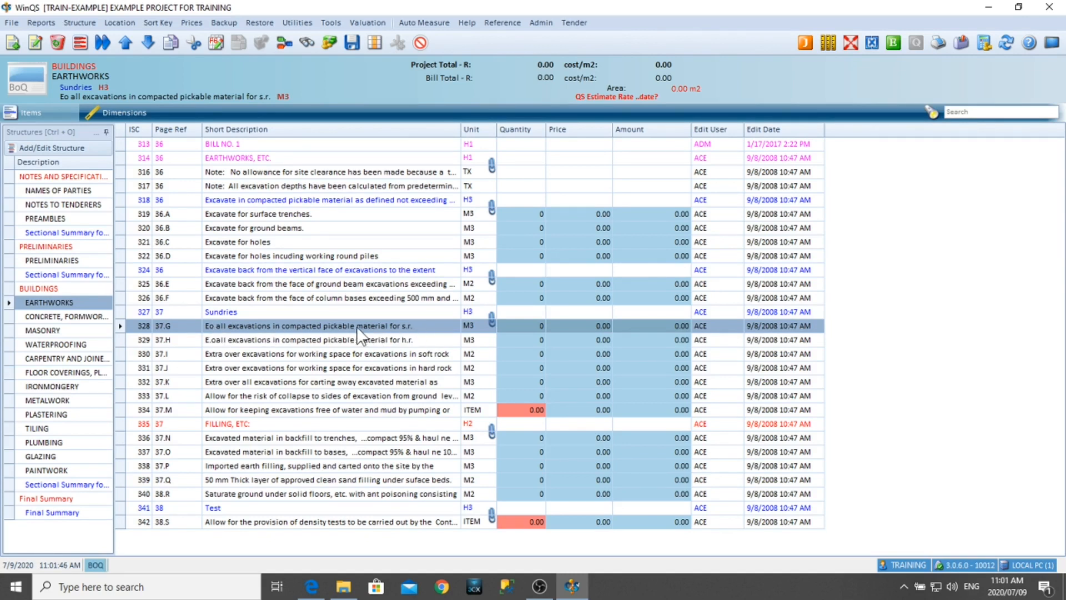
{"action": "left_click", "coordinate": [407, 340]}
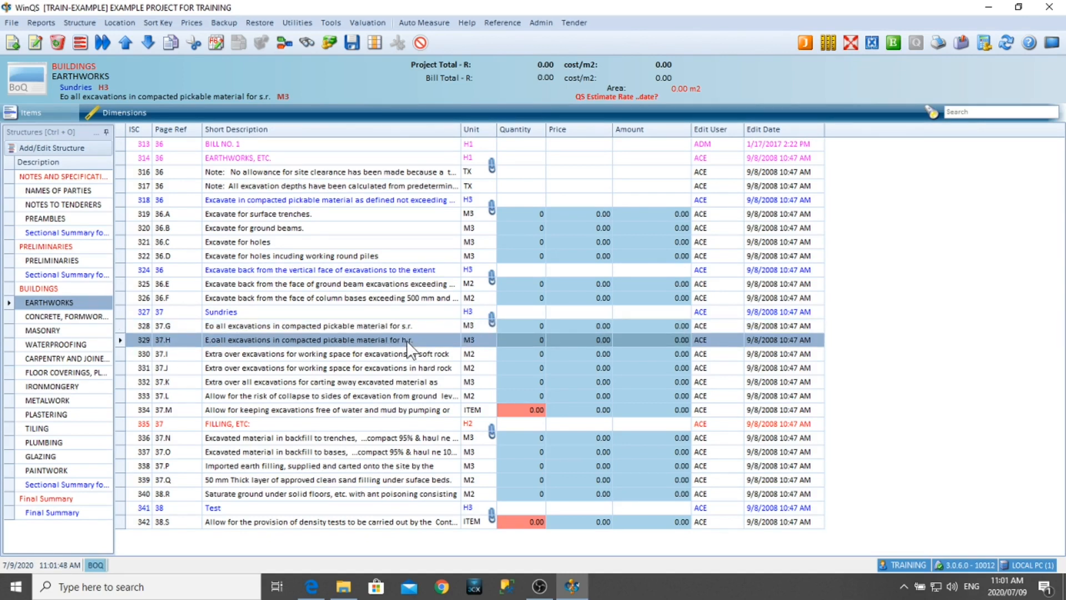
{"action": "left_click", "coordinate": [406, 326]}
{"action": "left_click", "coordinate": [405, 336]}
{"action": "left_click", "coordinate": [405, 328]}
{"action": "left_click", "coordinate": [405, 340]}
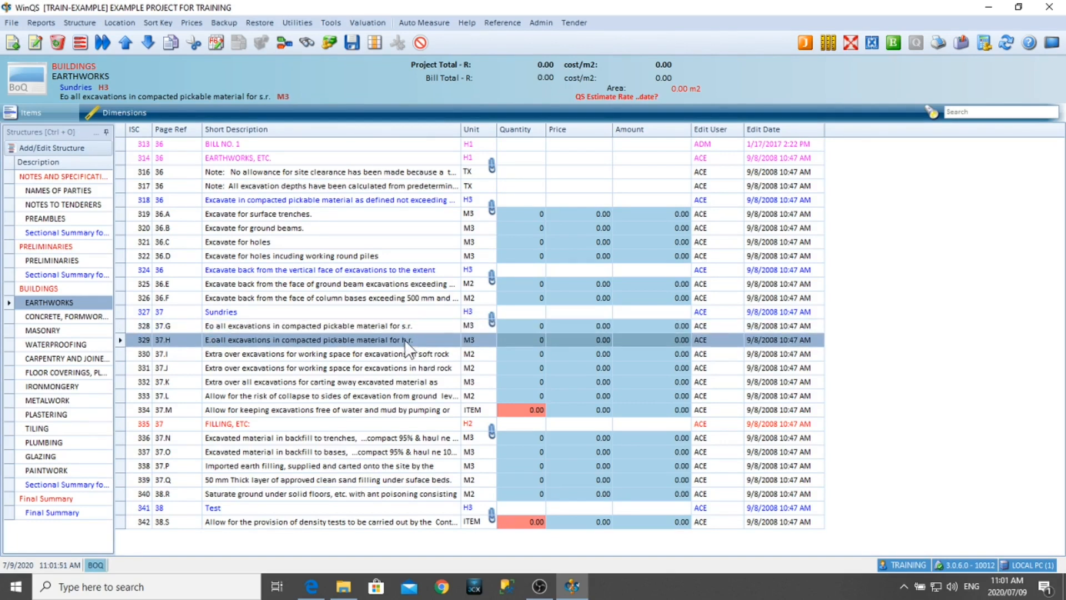
- Open the details of item 37.G, compare its full and short descriptions, and leave without saving
{"action": "left_click", "coordinate": [260, 324]}
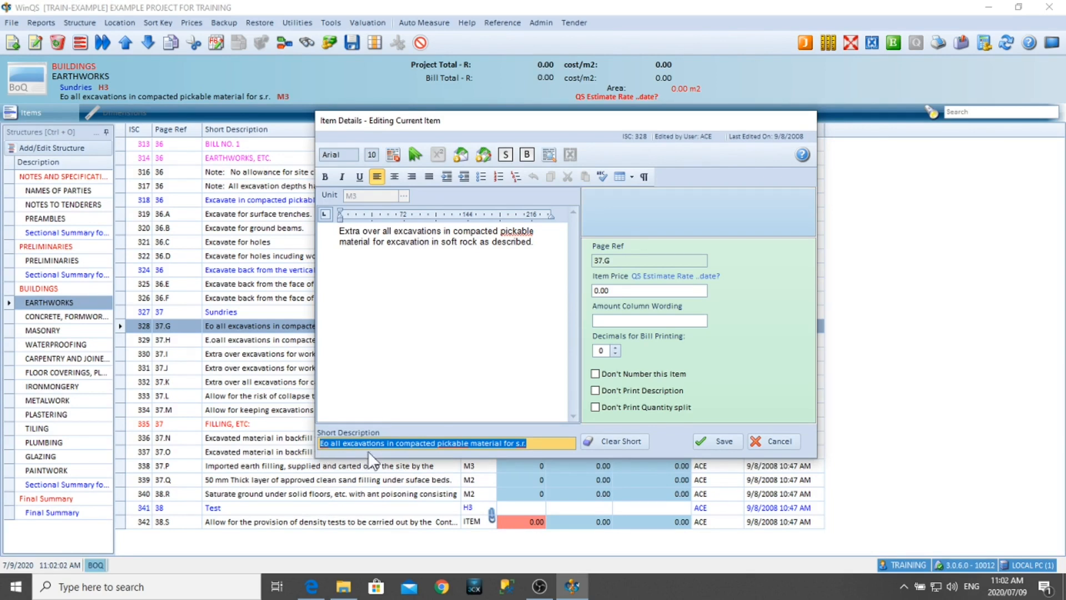
{"action": "left_click_drag", "start_coordinate": [338, 231], "coordinate": [533, 246]}
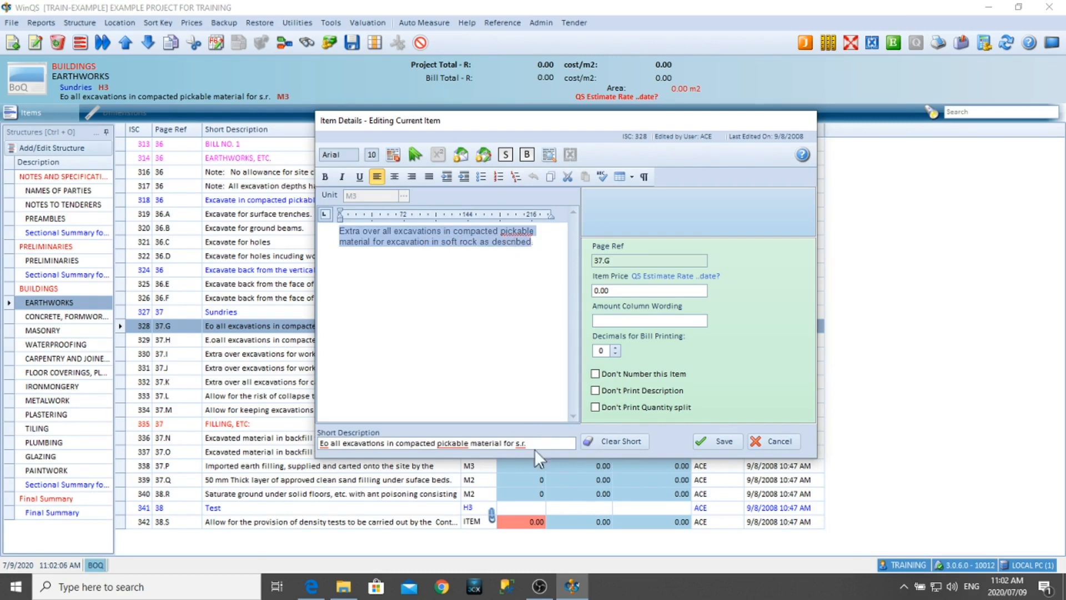
{"action": "left_click_drag", "start_coordinate": [534, 449], "coordinate": [272, 452]}
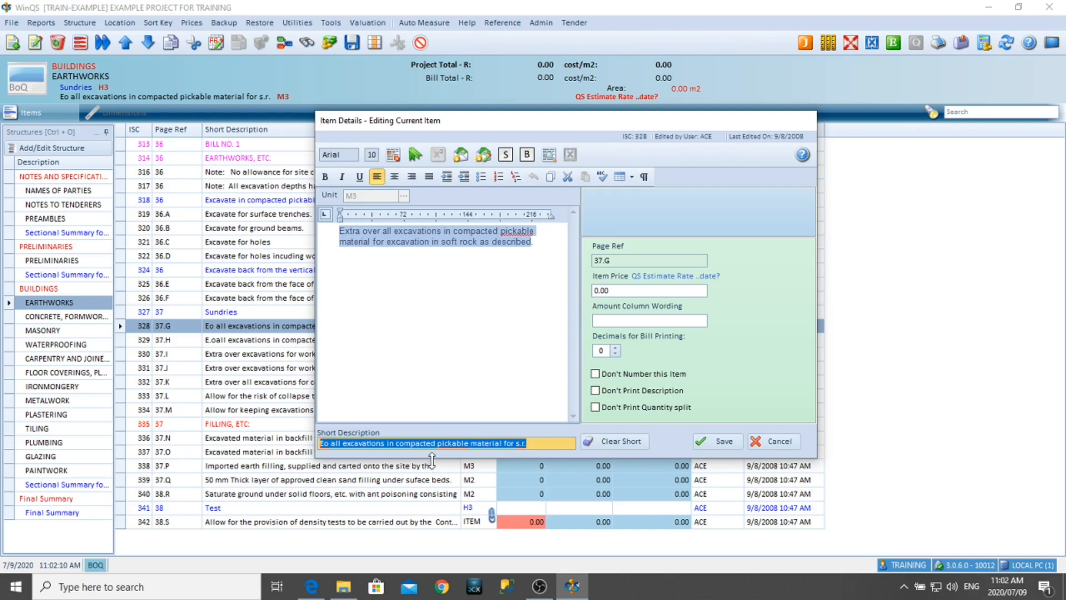
{"action": "left_click", "coordinate": [531, 443]}
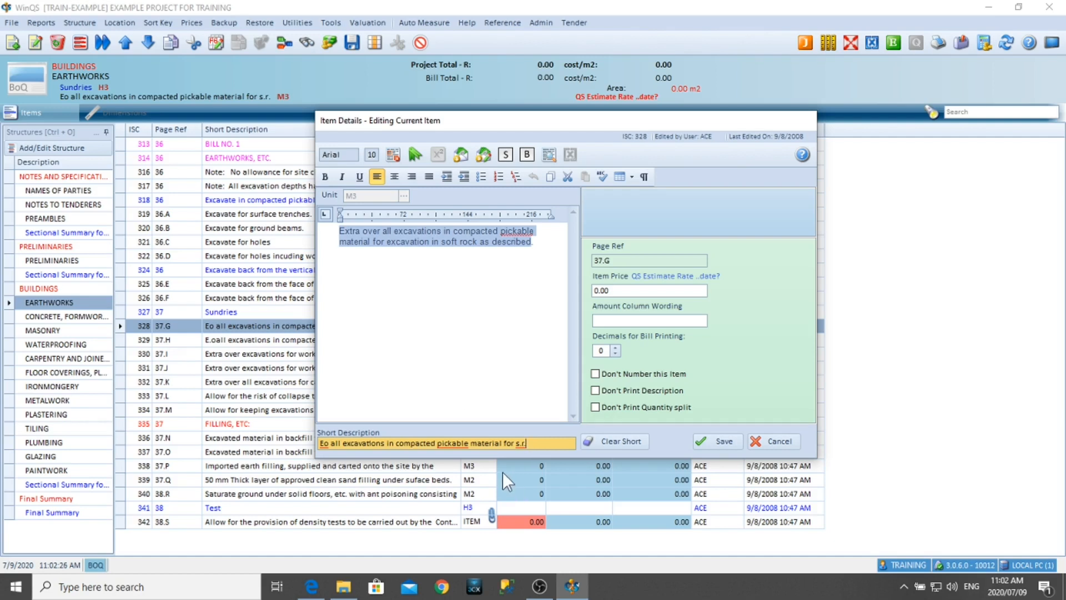
{"action": "left_click", "coordinate": [761, 441]}
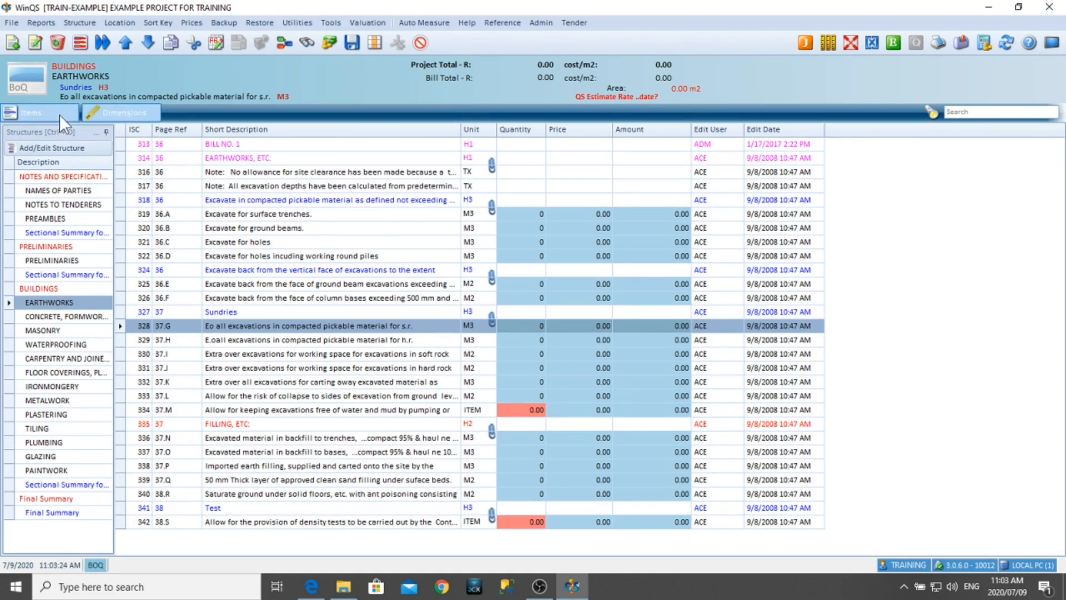
- Inspect the Sundries heading and the Excavate for holes item, browse the METALWORK through MASONRY bills, and return to EARTHWORKS
{"action": "left_click", "coordinate": [254, 314]}
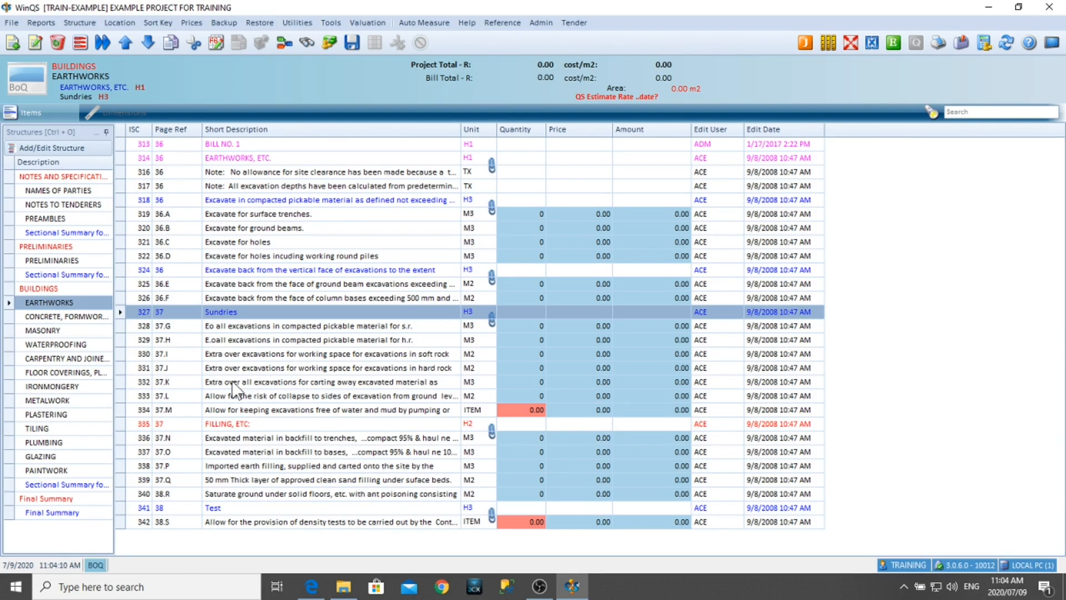
{"action": "left_click", "coordinate": [230, 245]}
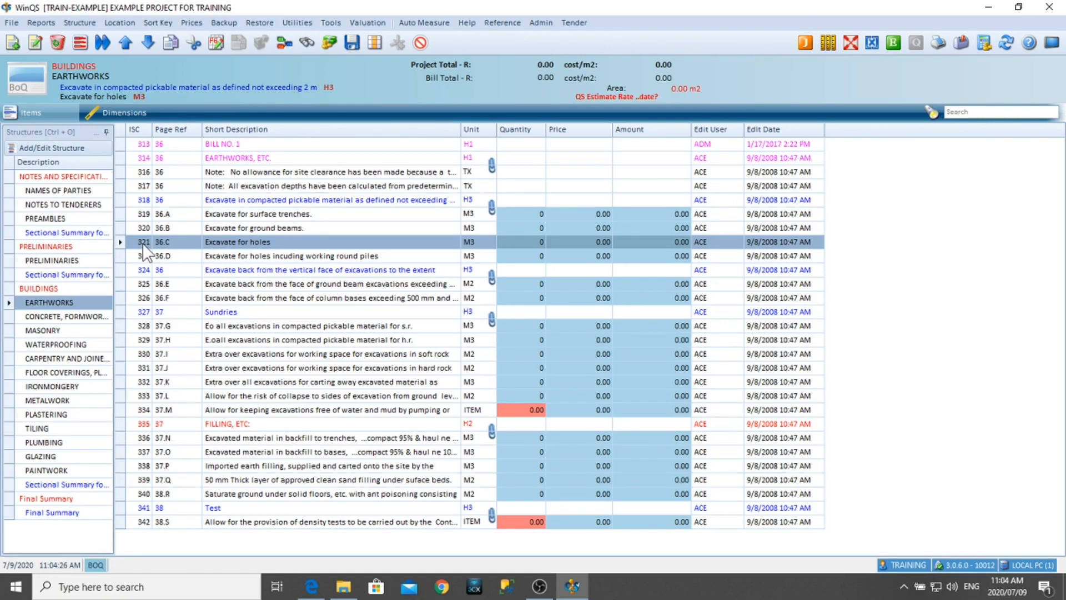
{"action": "left_click", "coordinate": [73, 400]}
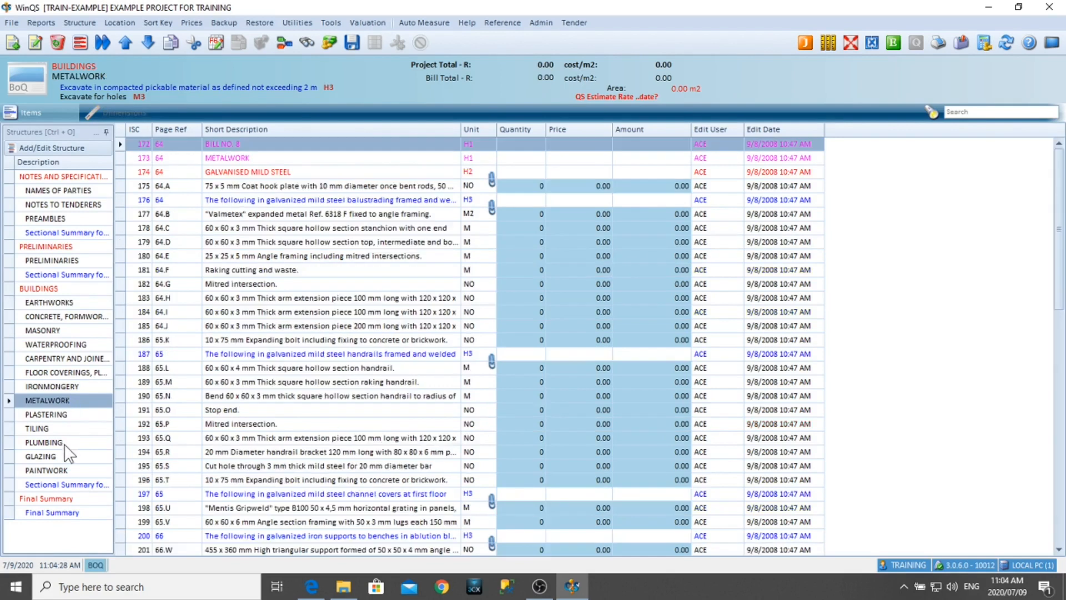
{"action": "left_click", "coordinate": [64, 443]}
{"action": "left_click", "coordinate": [58, 387]}
{"action": "left_click", "coordinate": [59, 330]}
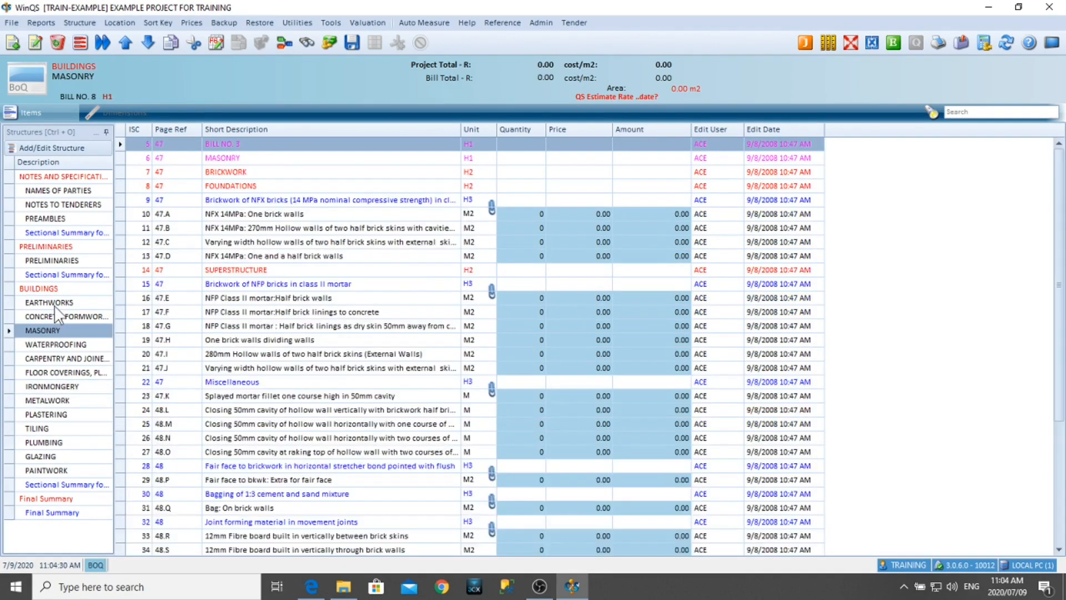
{"action": "left_click", "coordinate": [51, 303]}
- Hide the item "Excavate for holes" (36.C) in the EARTHWORKS bill
{"action": "left_click", "coordinate": [151, 242]}
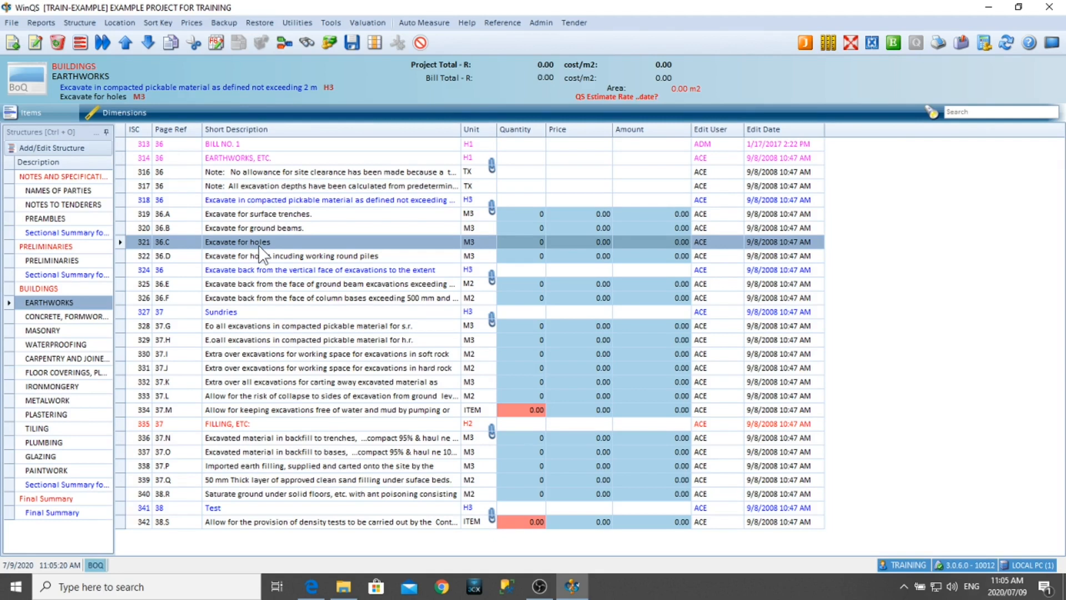
{"action": "left_click", "coordinate": [58, 44]}
{"action": "left_click", "coordinate": [601, 363]}
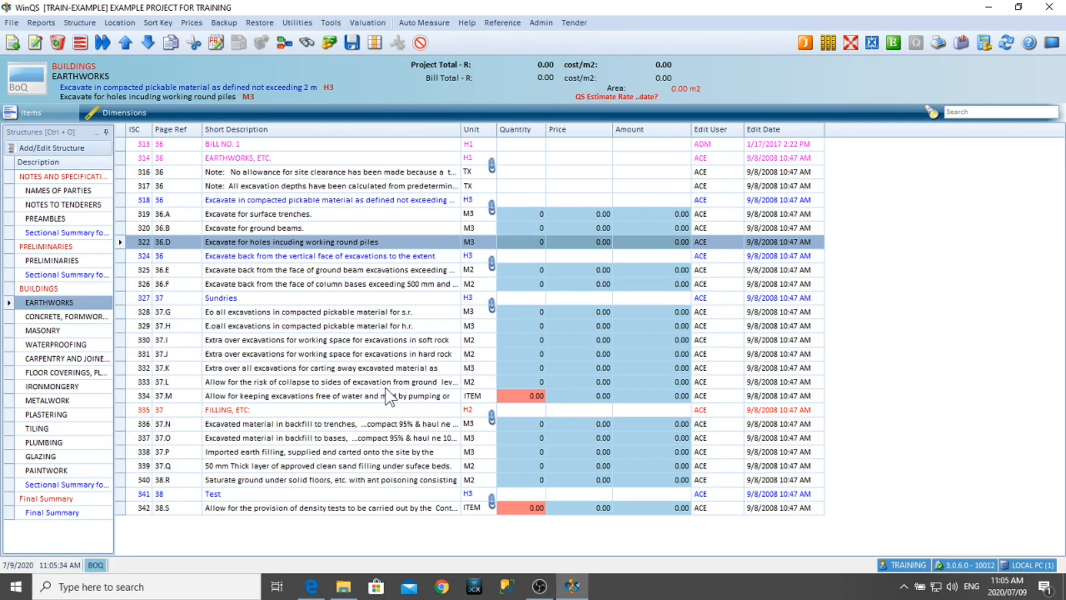
- Display the hidden items and unhide "Excavate for holes" (36.C)
{"action": "left_click", "coordinate": [78, 41]}
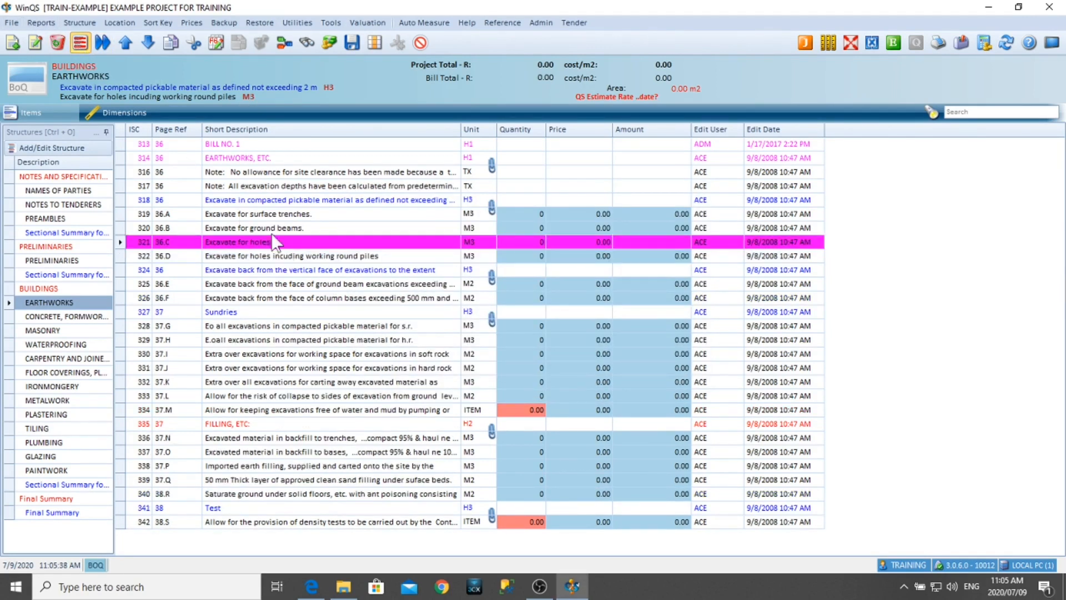
{"action": "left_click", "coordinate": [59, 45]}
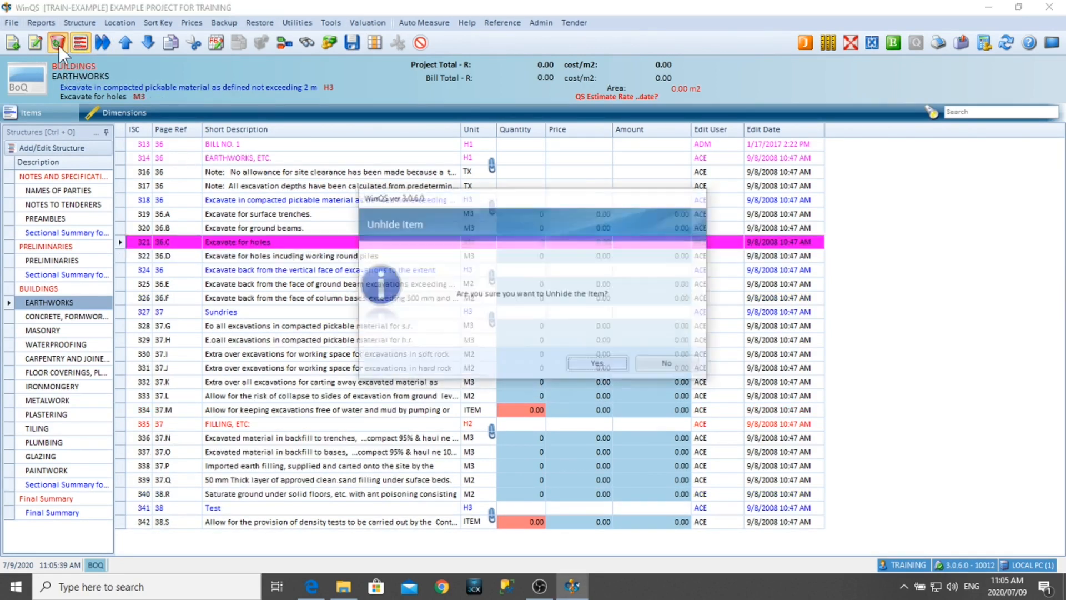
{"action": "left_click", "coordinate": [592, 367]}
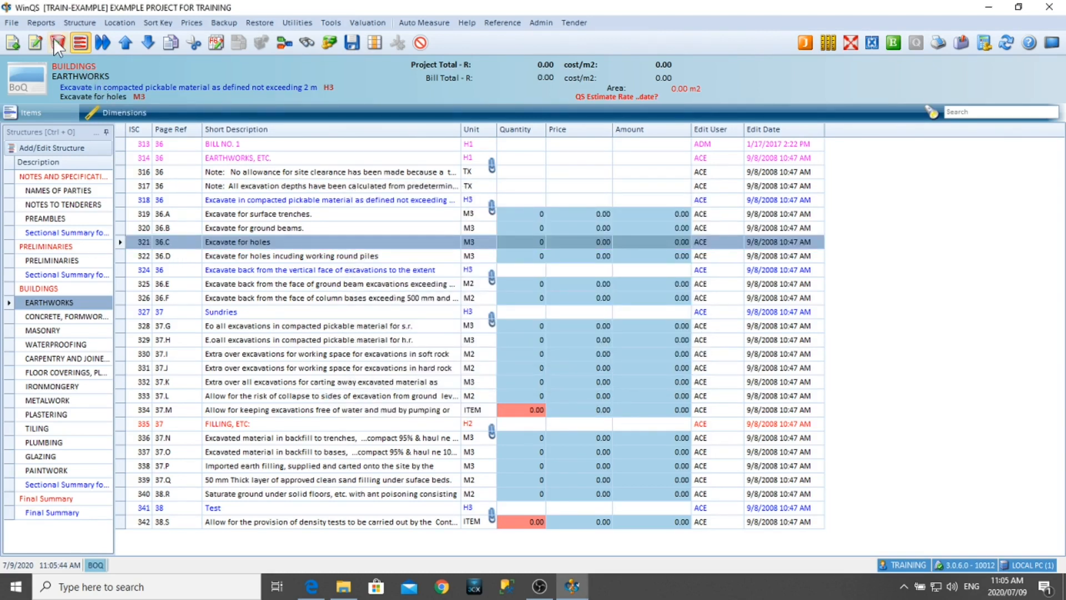
- Turn off the display of hidden items in the EARTHWORKS bill and select item 37.G
{"action": "left_click", "coordinate": [331, 23]}
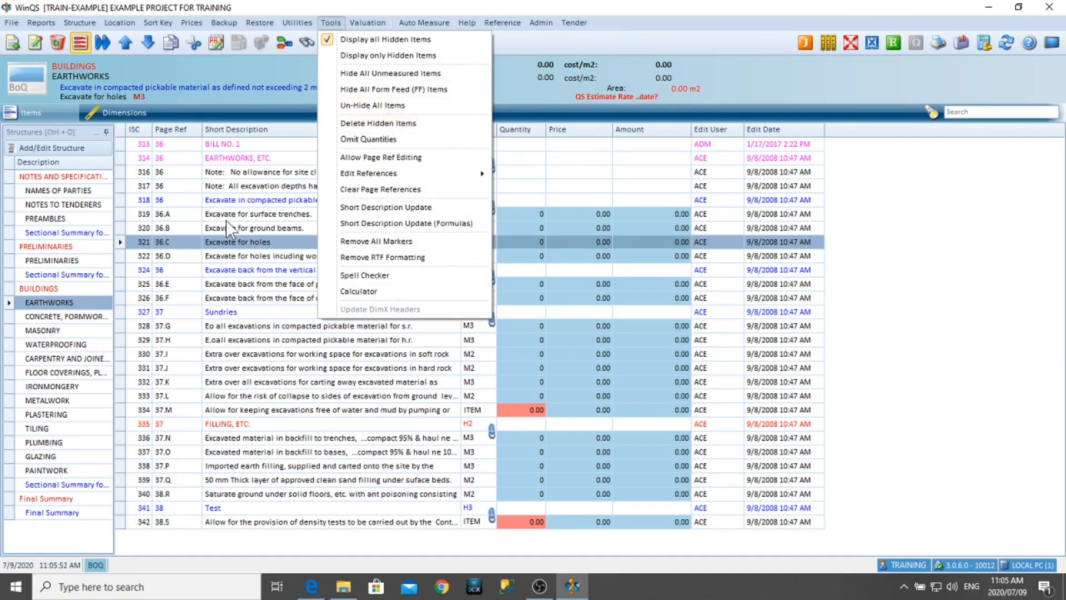
{"action": "left_click", "coordinate": [213, 252]}
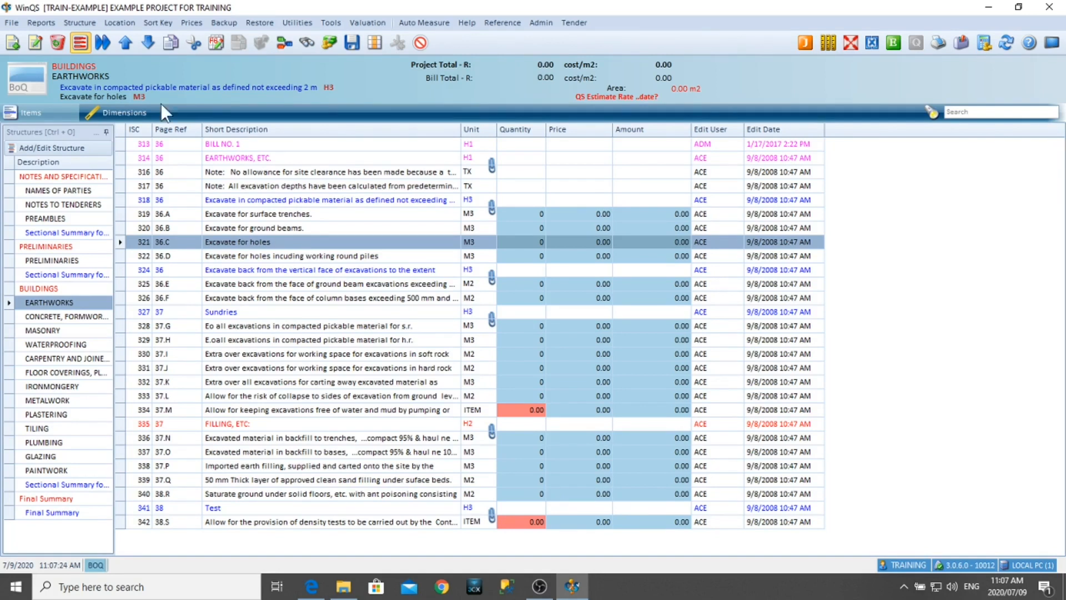
{"action": "left_click", "coordinate": [78, 43]}
{"action": "left_click", "coordinate": [173, 299]}
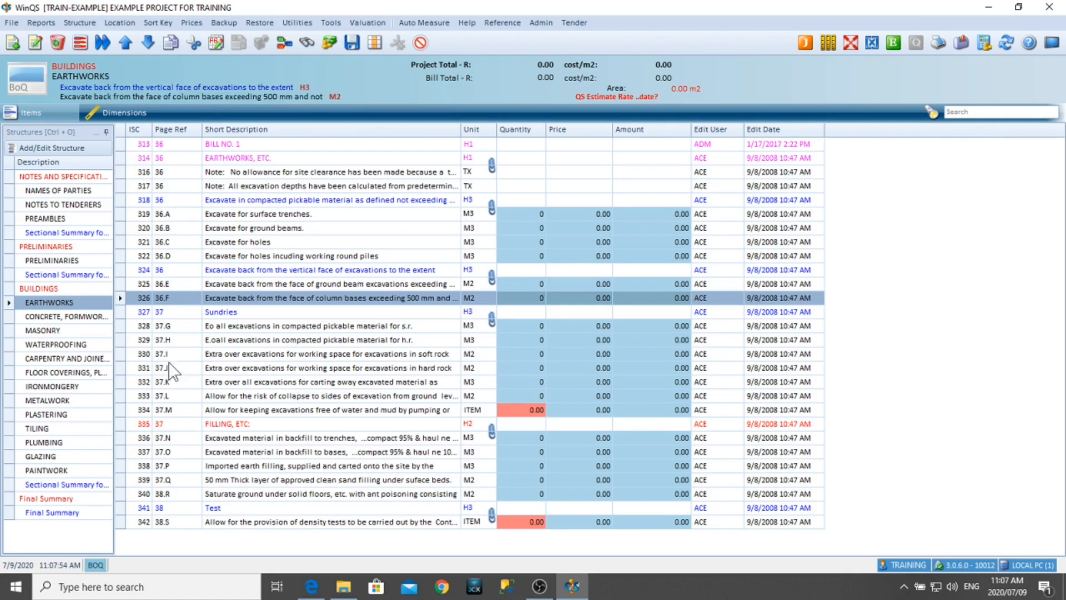
{"action": "left_click", "coordinate": [169, 327]}
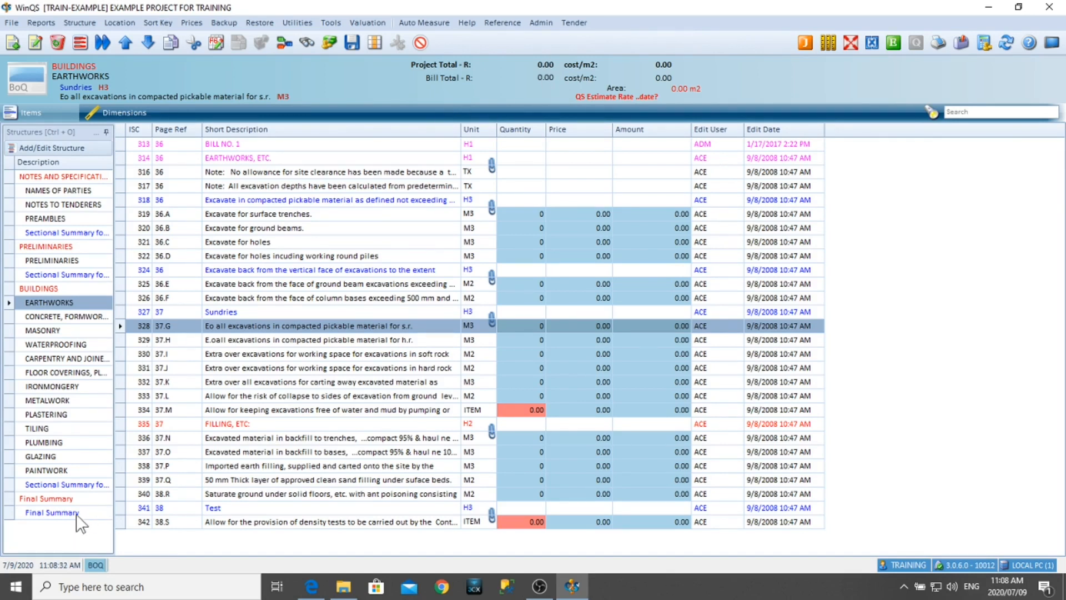
- View the Final Summary bill, return to EARTHWORKS, and inspect the BILL NO. 1 and EARTHWORKS, ETC. headings
{"action": "left_click", "coordinate": [50, 512]}
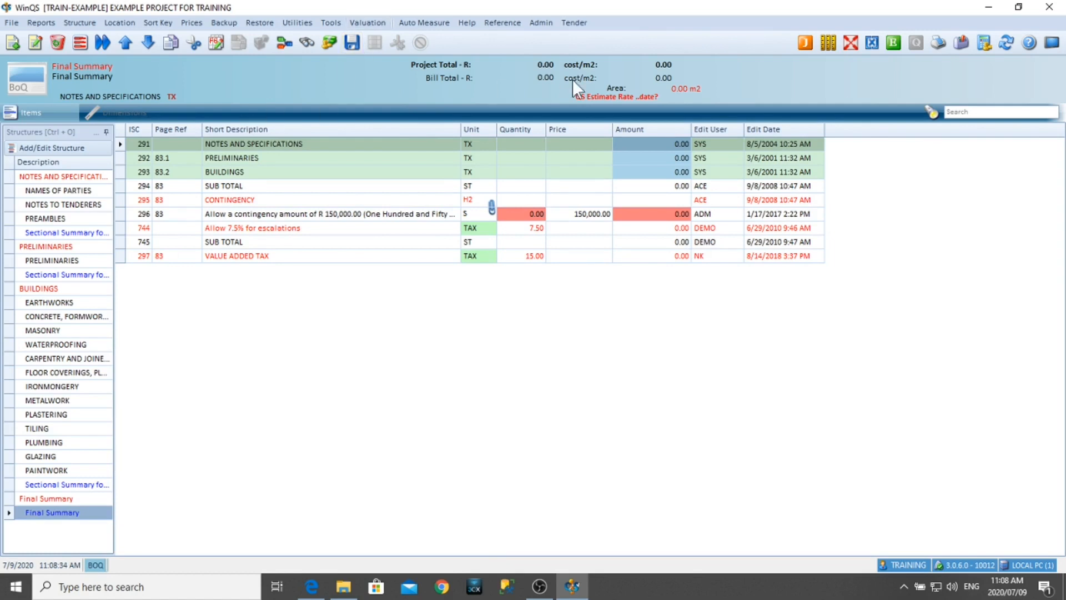
{"action": "left_click", "coordinate": [73, 303]}
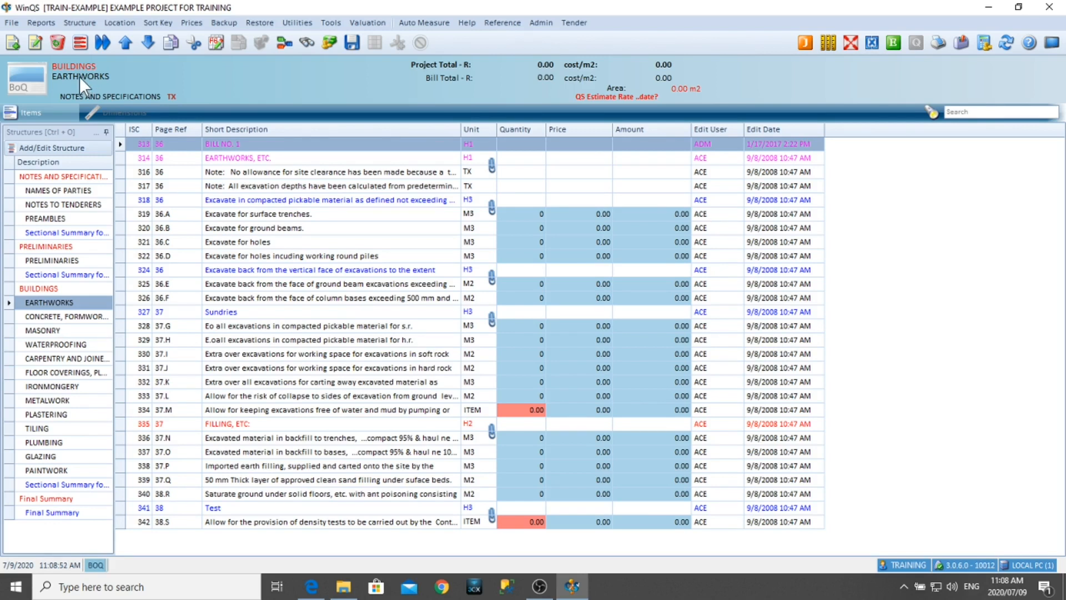
{"action": "left_click", "coordinate": [230, 160]}
{"action": "left_click", "coordinate": [225, 143]}
{"action": "left_click", "coordinate": [234, 159]}
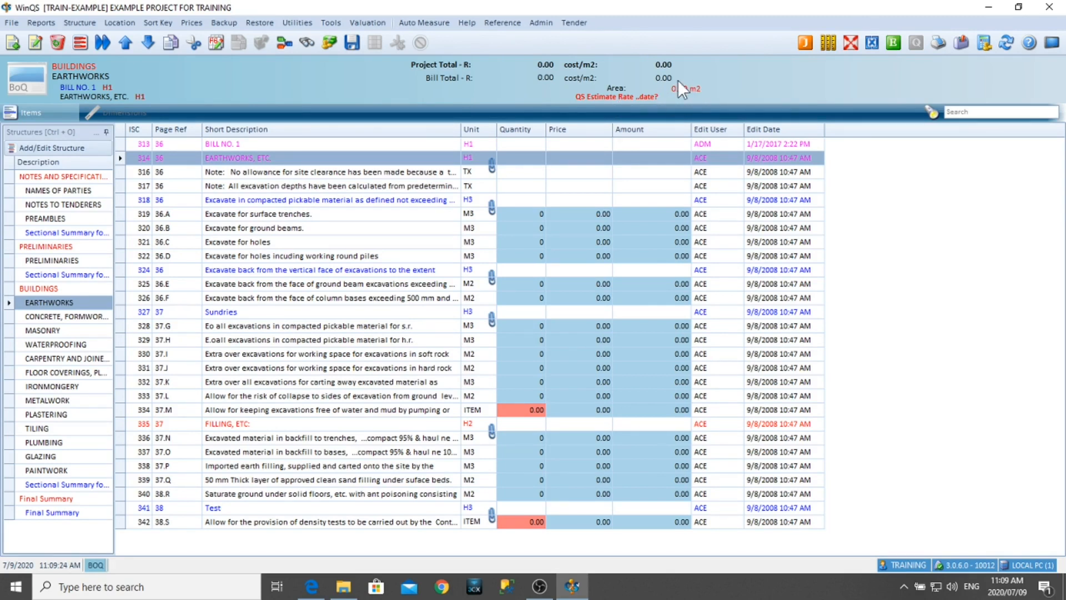
- Set the project's overall area to 2500 in the project details and save
{"action": "left_click", "coordinate": [11, 22]}
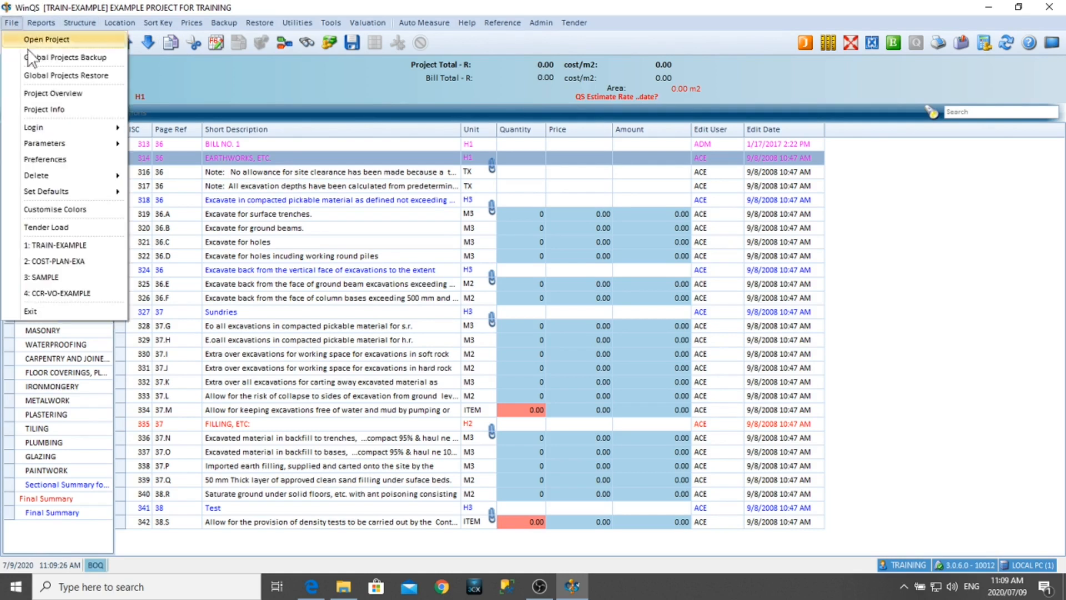
{"action": "mouse_move", "coordinate": [92, 146]}
{"action": "left_click", "coordinate": [161, 178]}
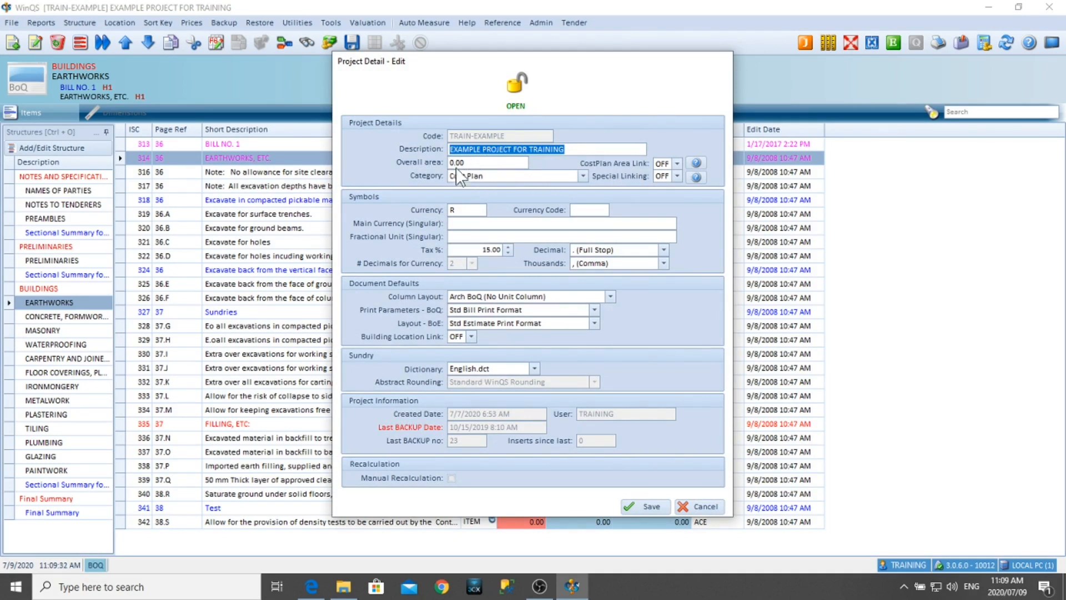
{"action": "left_click", "coordinate": [471, 162]}
{"action": "key", "text": "BackSpace"}
{"action": "type", "text": "2500"}
{"action": "left_click", "coordinate": [648, 504]}
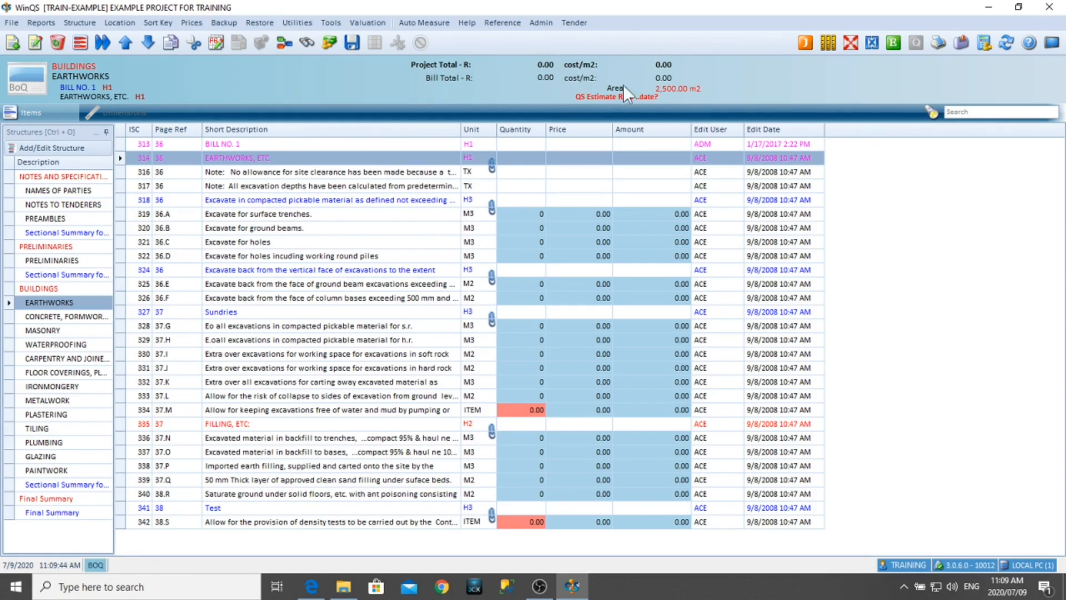
- Switch to the COST-PLAN-EXA project and open item 3/1.3 for editing with its full description selected
{"action": "left_click", "coordinate": [13, 25]}
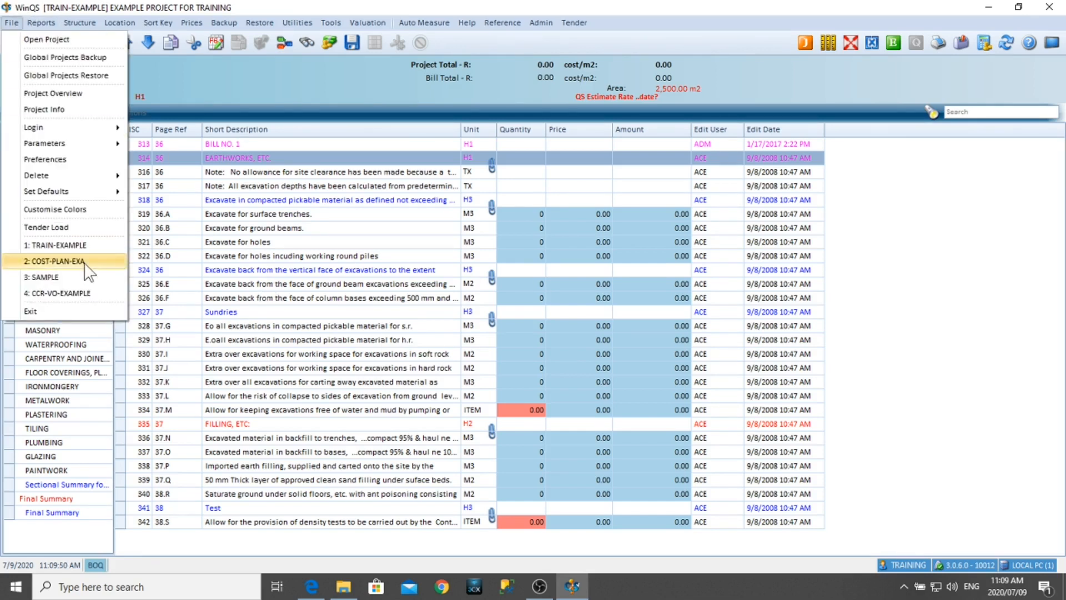
{"action": "left_click", "coordinate": [54, 260]}
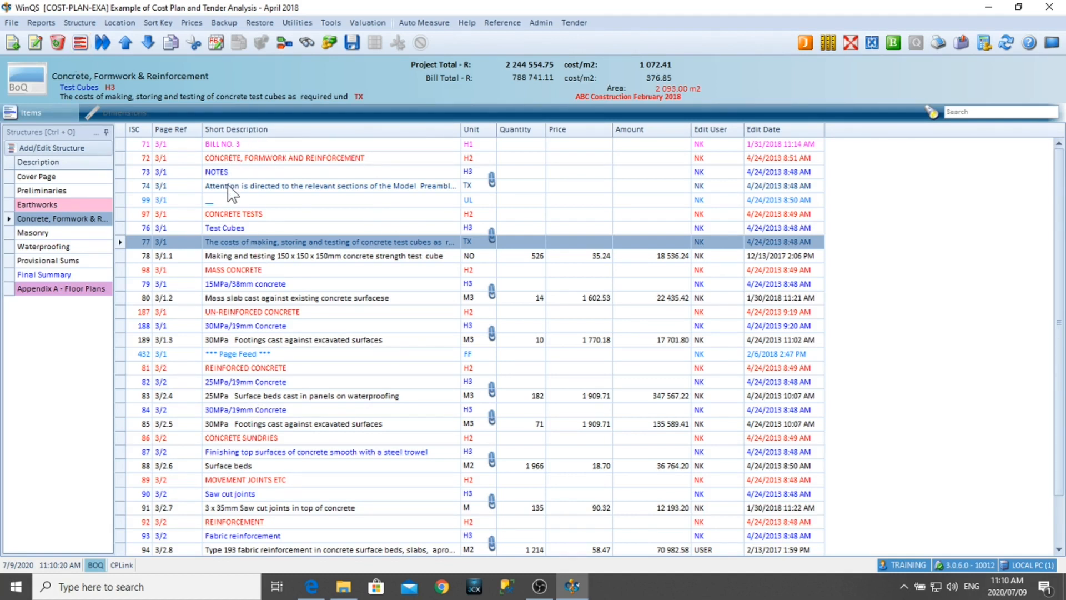
{"action": "left_click", "coordinate": [246, 345]}
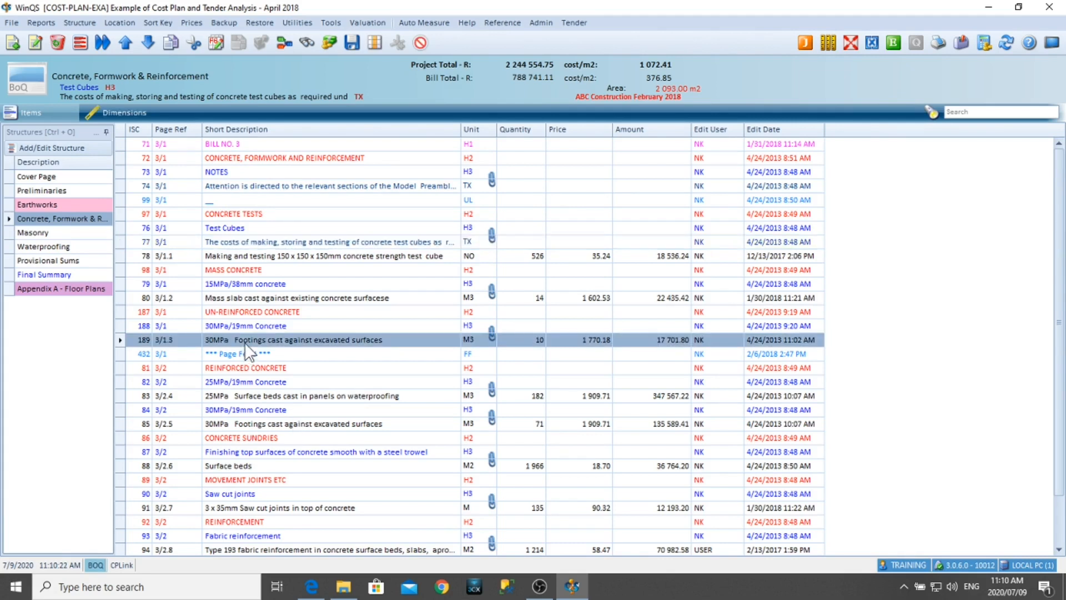
{"action": "double_click", "coordinate": [245, 343]}
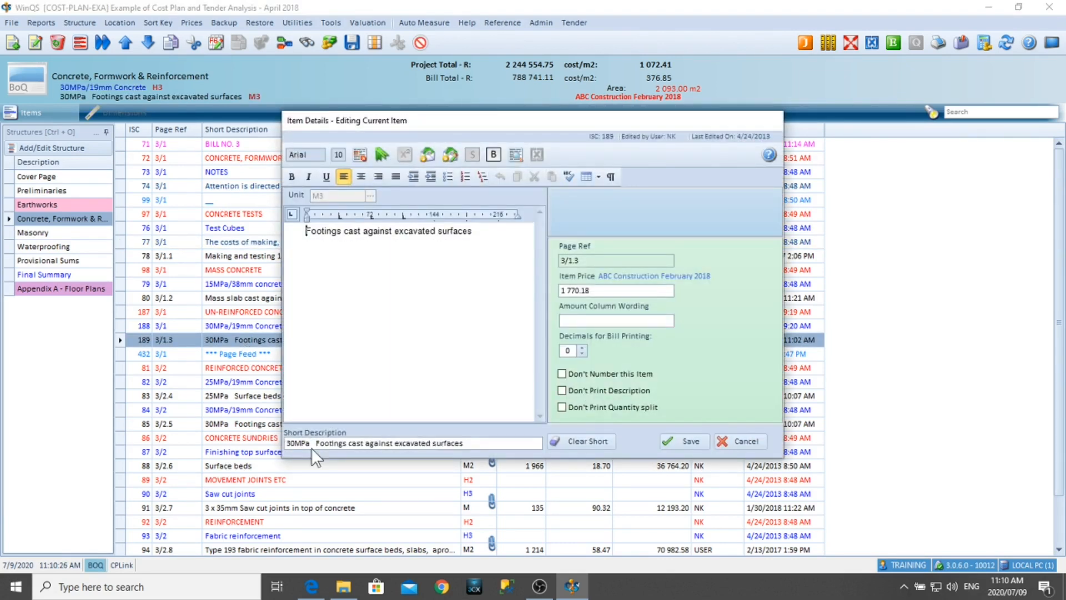
{"action": "left_click_drag", "start_coordinate": [487, 233], "coordinate": [293, 230]}
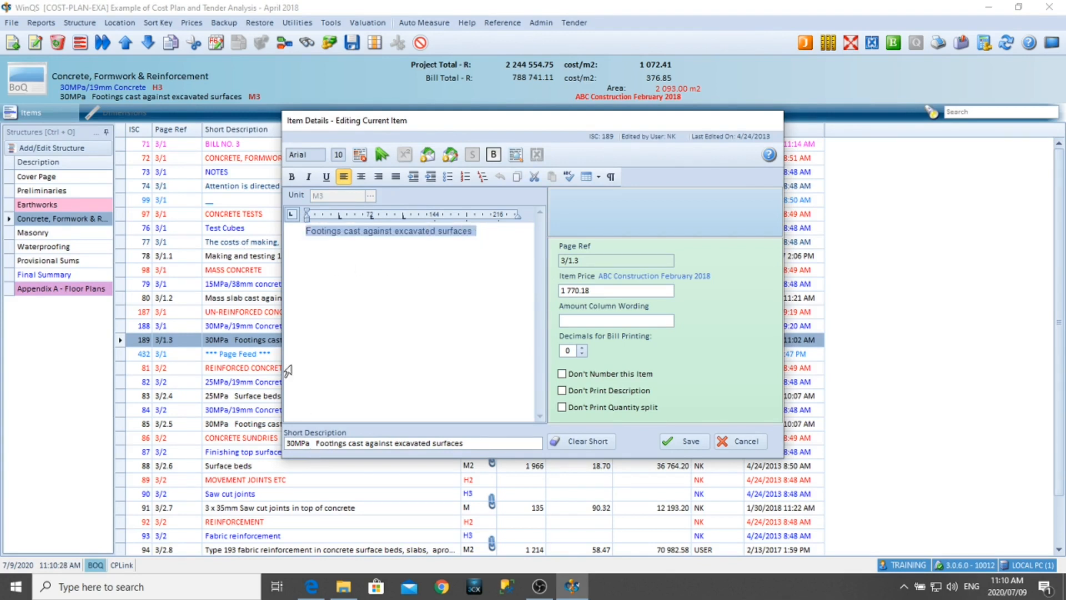
- Enter "Excluded" as item 3/1.3's amount column wording, trying 2 decimals for bill printing before restoring 0
{"action": "left_click", "coordinate": [591, 289]}
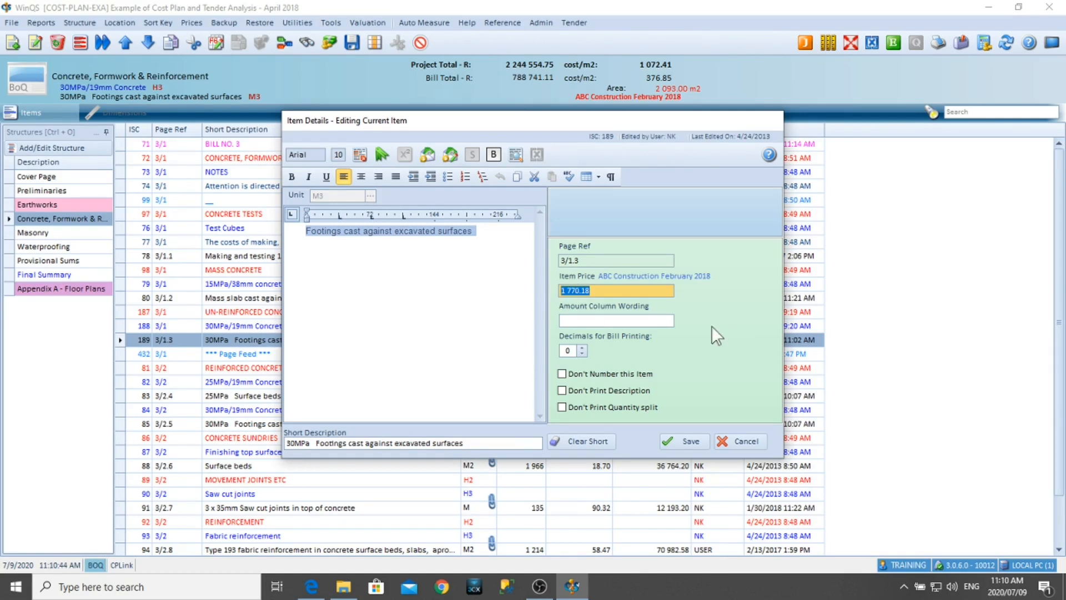
{"action": "key", "text": "Tab"}
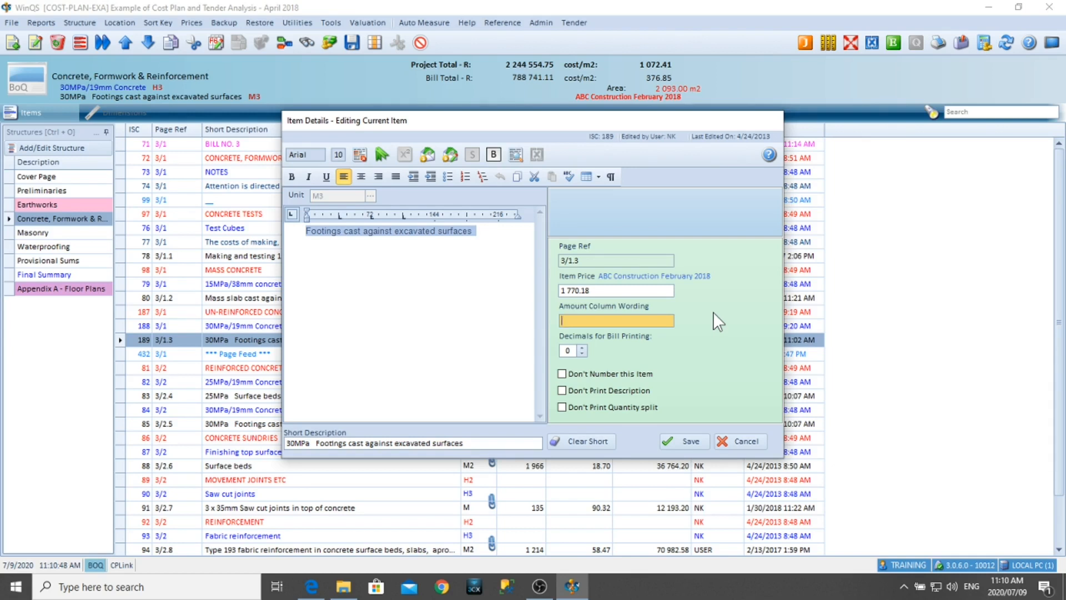
{"action": "type", "text": "Excluded"}
{"action": "left_click", "coordinate": [582, 348]}
{"action": "left_click", "coordinate": [581, 347]}
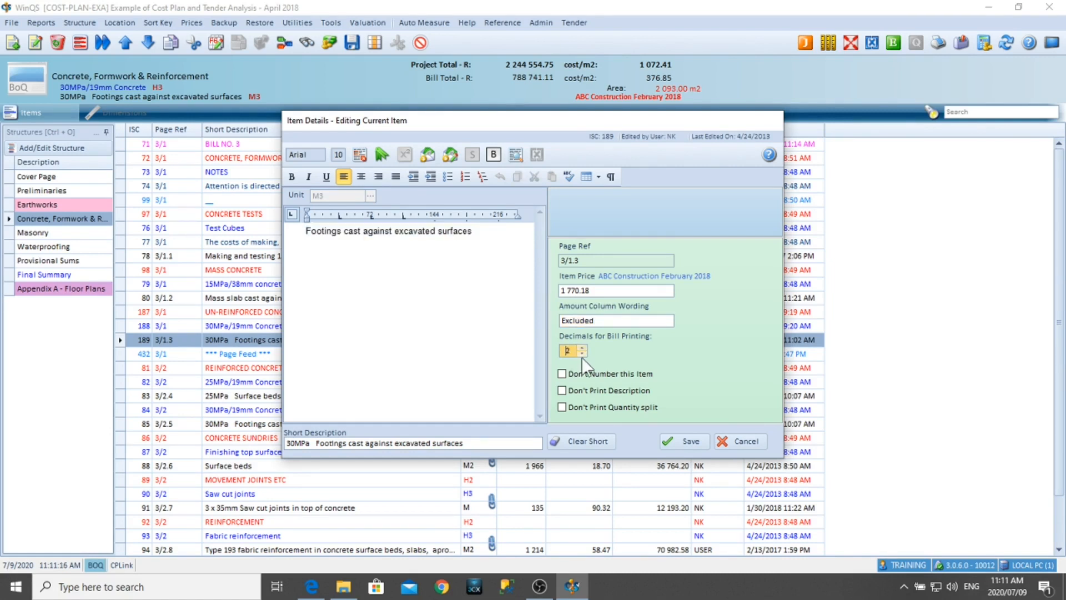
{"action": "left_click", "coordinate": [582, 354]}
{"action": "left_click", "coordinate": [581, 353]}
- Show paragraph marks in the item's description and insert a table with two rows and three columns below the text
{"action": "left_click", "coordinate": [490, 234]}
{"action": "type", "text": "t"}
{"action": "key", "text": "BackSpace"}
{"action": "left_click", "coordinate": [611, 176]}
{"action": "key", "text": "Return"}
{"action": "key", "text": "Return"}
{"action": "key", "text": "BackSpace"}
{"action": "key", "text": "BackSpace"}
{"action": "left_click", "coordinate": [600, 178]}
{"action": "left_click", "coordinate": [606, 208]}
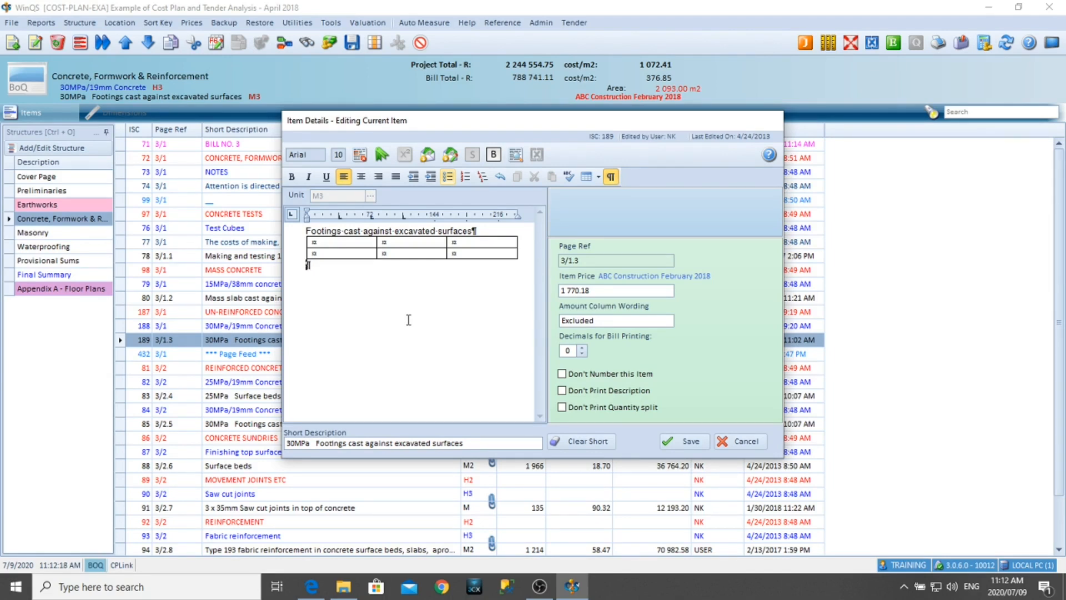
- Try selecting the description text and the table rows, and leave item 3/1.3 without saving
{"action": "left_click_drag", "start_coordinate": [515, 258], "coordinate": [284, 233]}
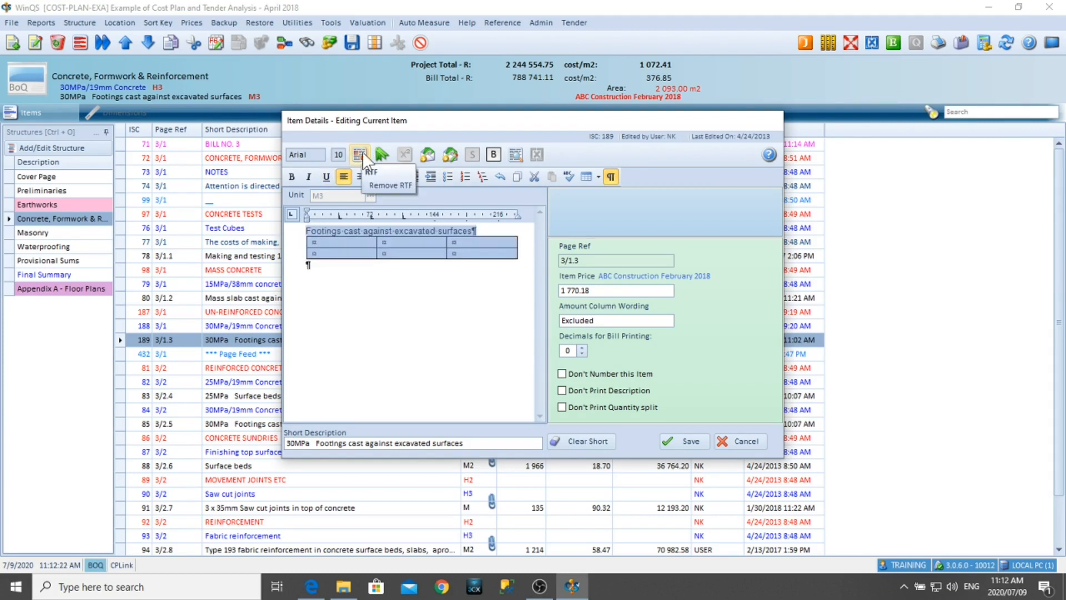
{"action": "left_click", "coordinate": [407, 282]}
{"action": "left_click_drag", "start_coordinate": [526, 253], "coordinate": [317, 245]}
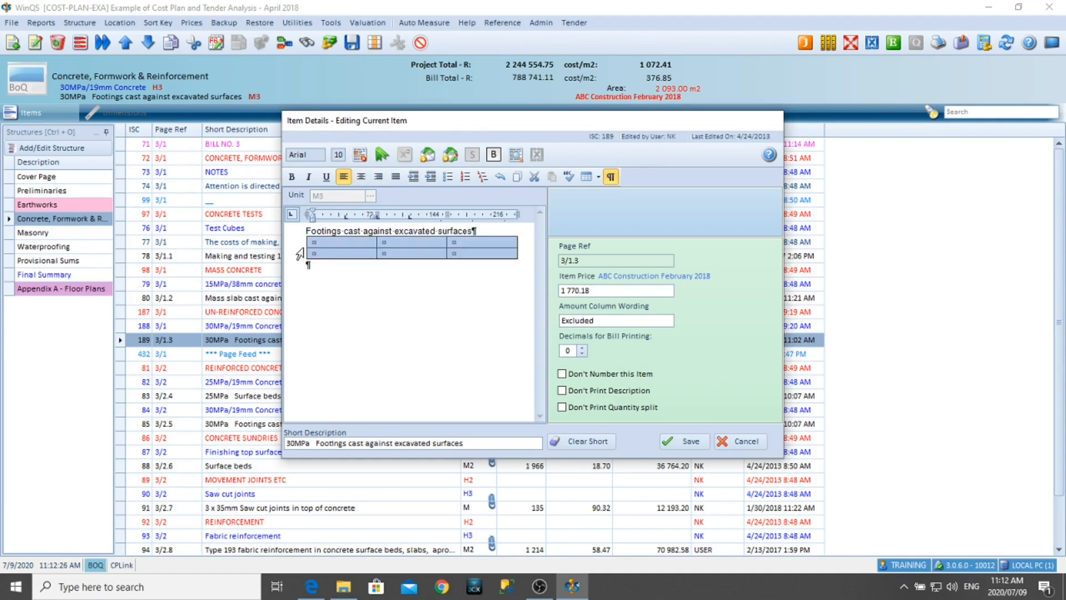
{"action": "left_click", "coordinate": [300, 254]}
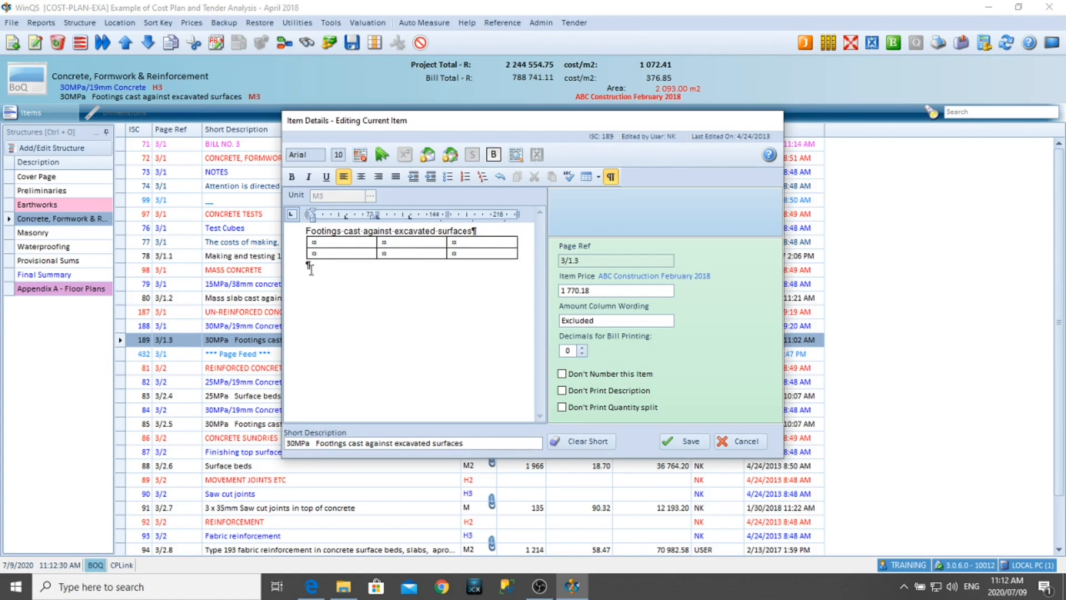
{"action": "left_click_drag", "start_coordinate": [293, 254], "coordinate": [291, 242]}
{"action": "left_click", "coordinate": [291, 242]}
{"action": "left_click", "coordinate": [737, 441]}
- Review the General Layout and heading level appearance in the bill print settings, and save the page layout
{"action": "left_click", "coordinate": [456, 270]}
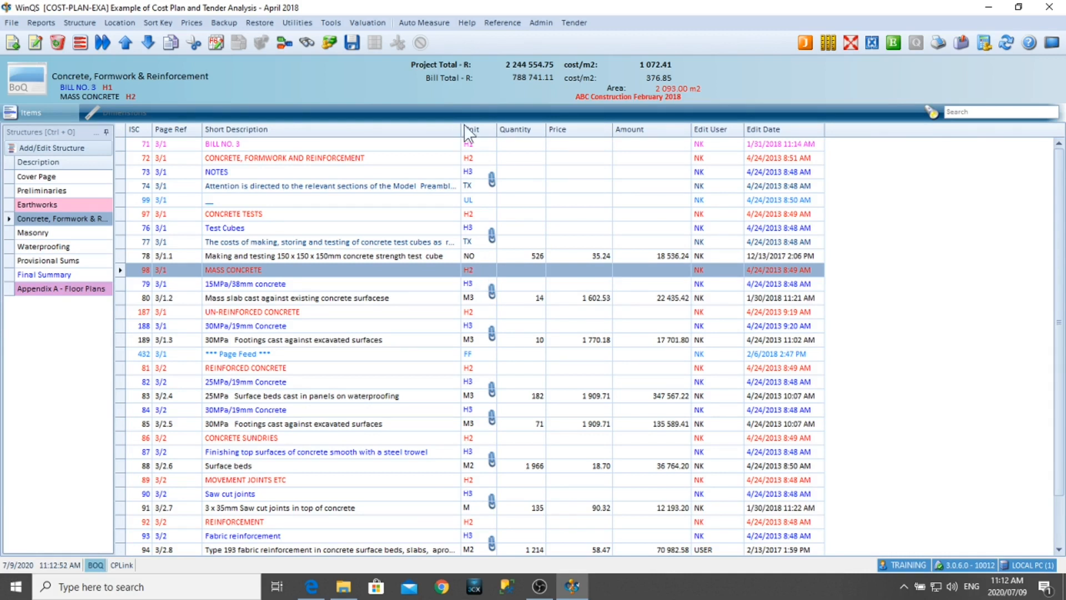
{"action": "left_click", "coordinate": [494, 145]}
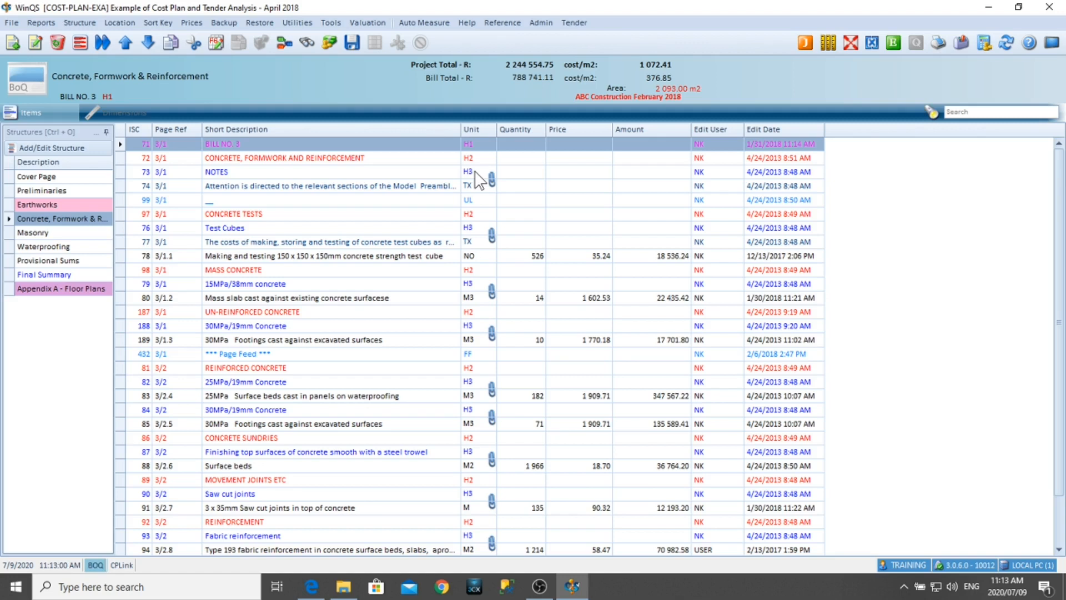
{"action": "left_click", "coordinate": [960, 44]}
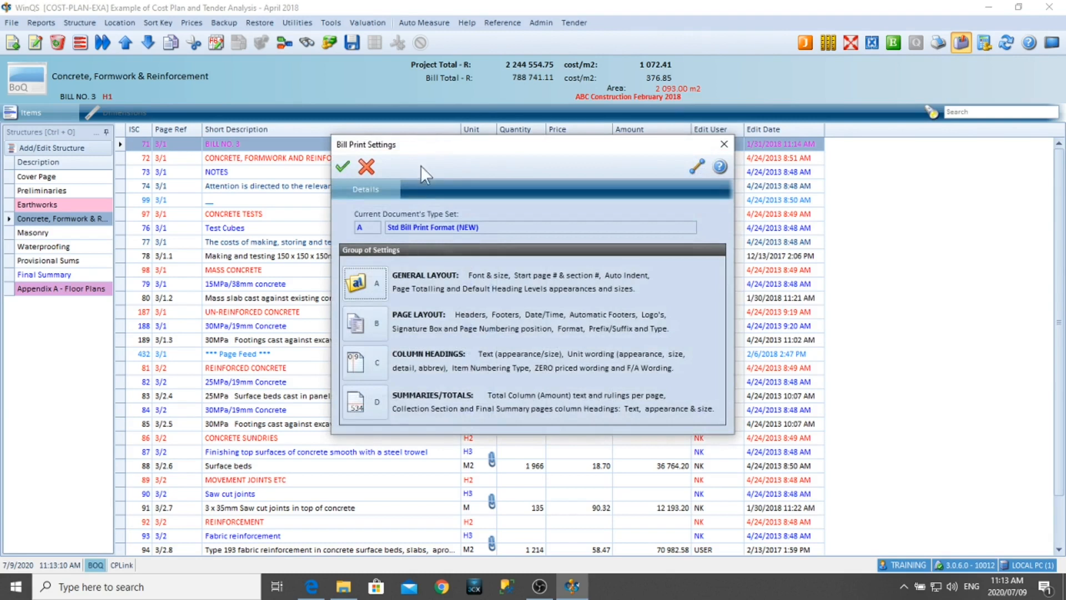
{"action": "left_click", "coordinate": [371, 287]}
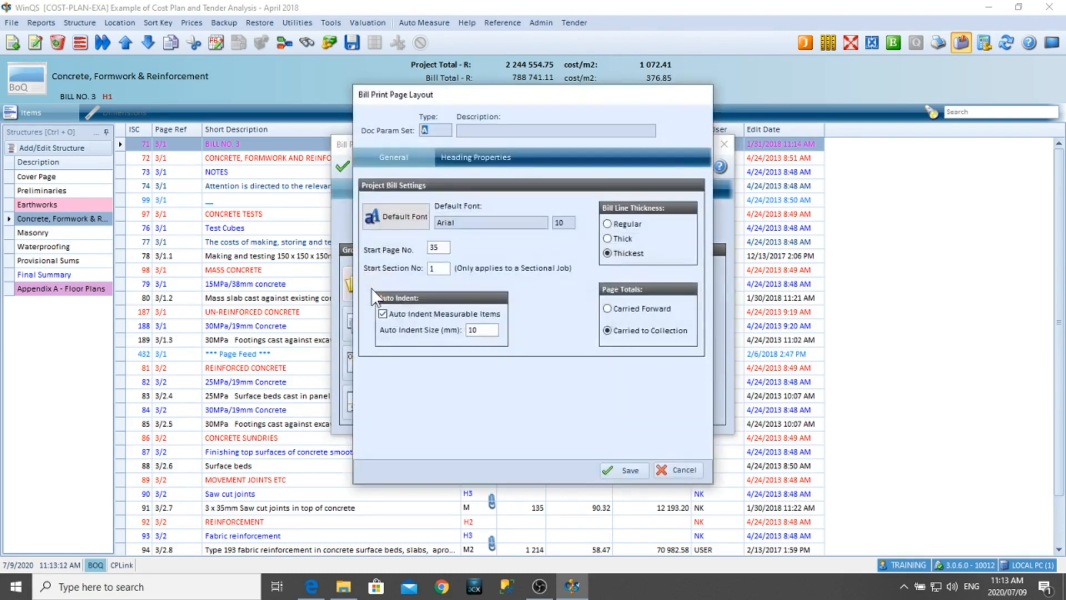
{"action": "left_click", "coordinate": [490, 157]}
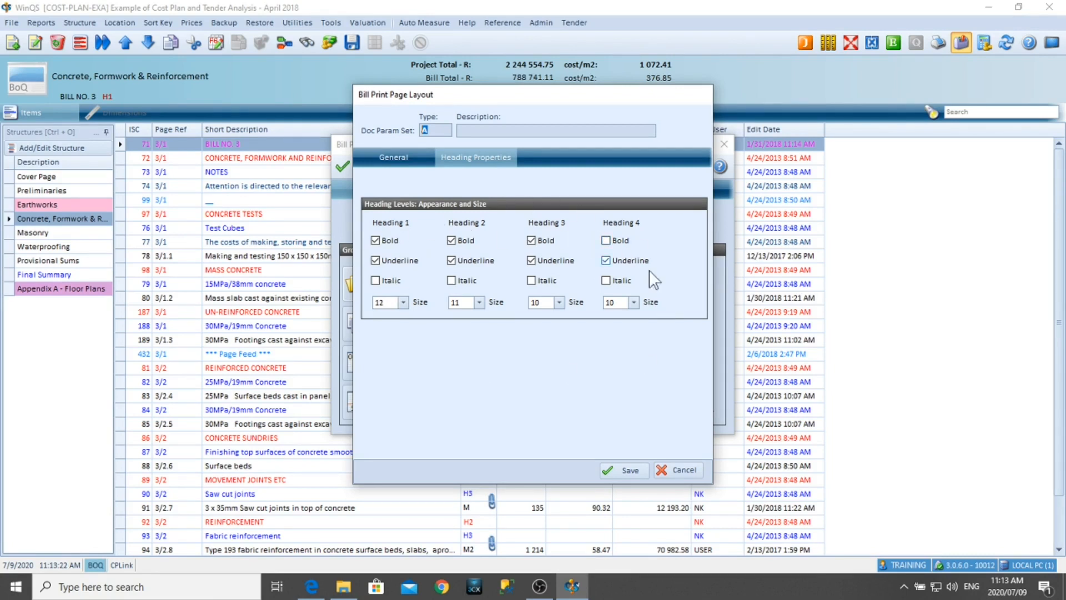
{"action": "left_click", "coordinate": [619, 471]}
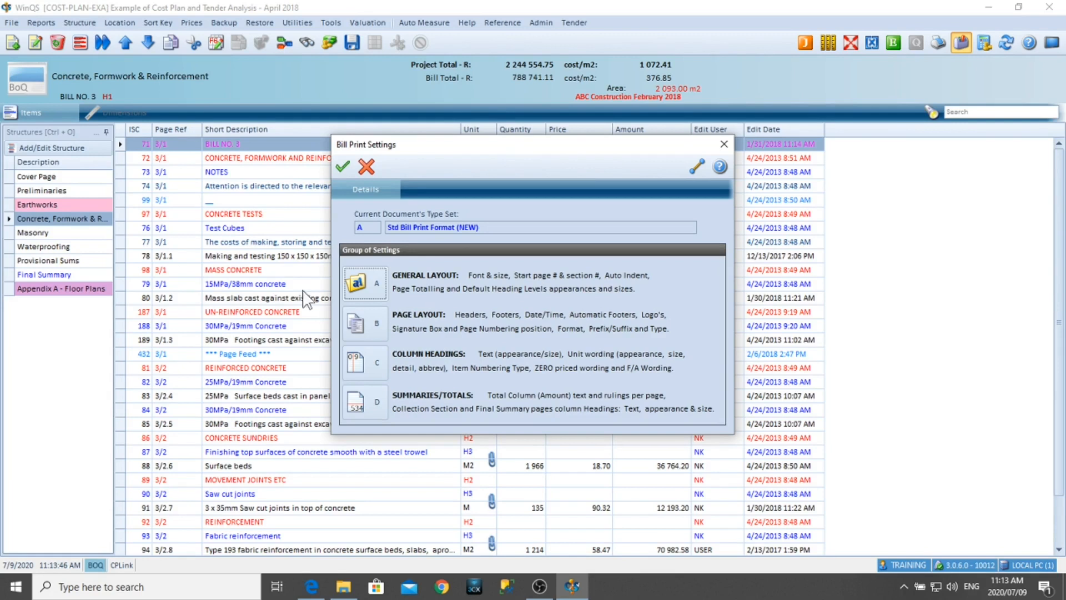
- Examine the line thickness and page total options in the General Layout, and leave the print settings without saving
{"action": "left_click", "coordinate": [384, 284]}
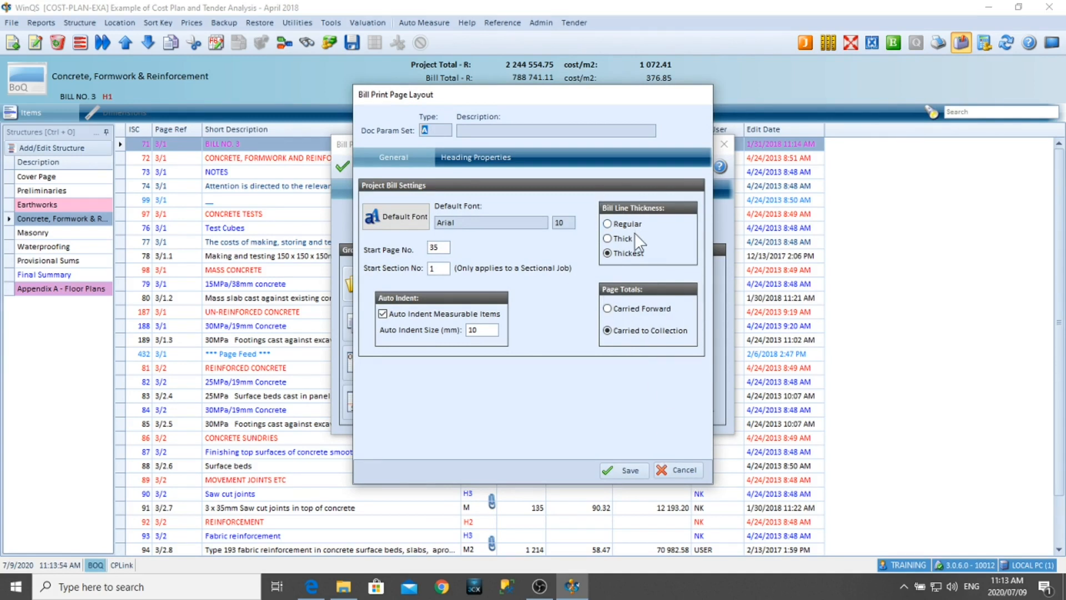
{"action": "left_click", "coordinate": [680, 468]}
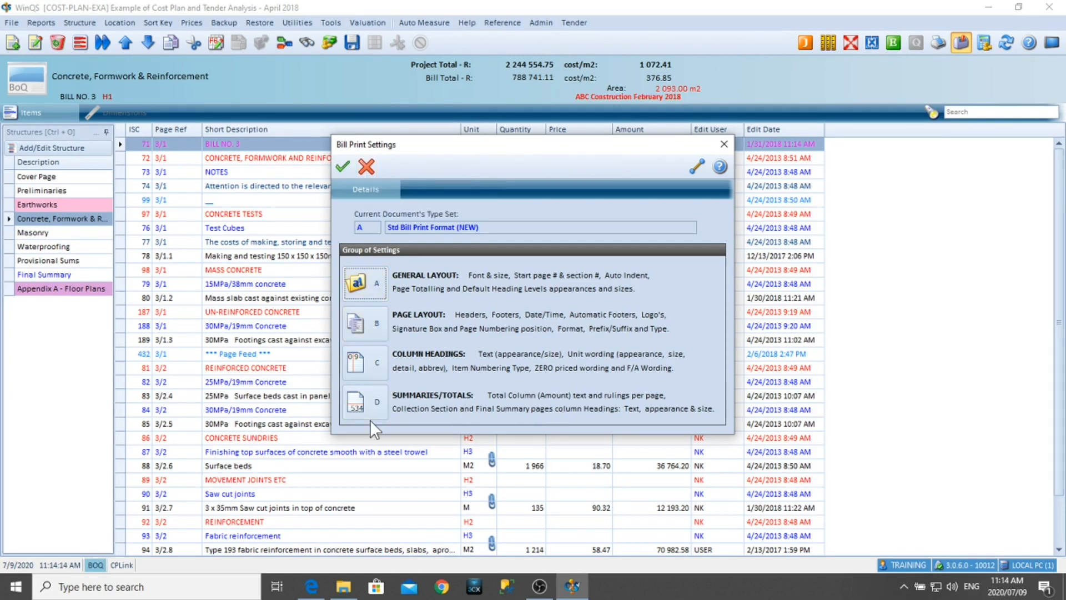
{"action": "left_click", "coordinate": [365, 168]}
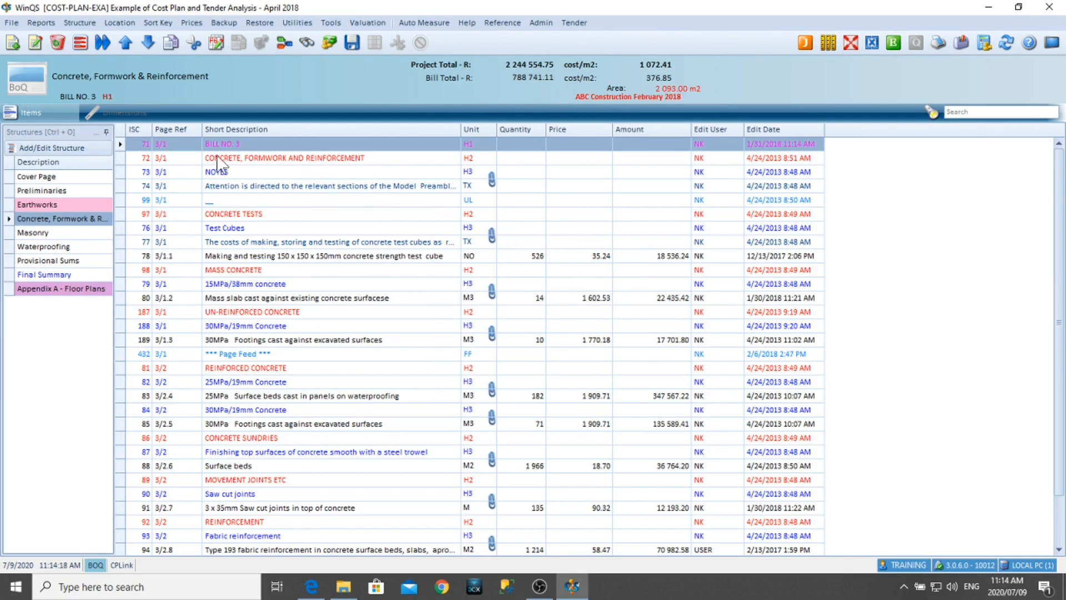
- Browse the Concrete, Formwork & Reinforcement bill, check the NOTES text item, and view the details of item 3/1.3
{"action": "scroll", "coordinate": [251, 174], "scroll_direction": "down", "scroll_amount": 3}
{"action": "scroll", "coordinate": [251, 175], "scroll_direction": "up", "scroll_amount": 3}
{"action": "left_click", "coordinate": [479, 185]}
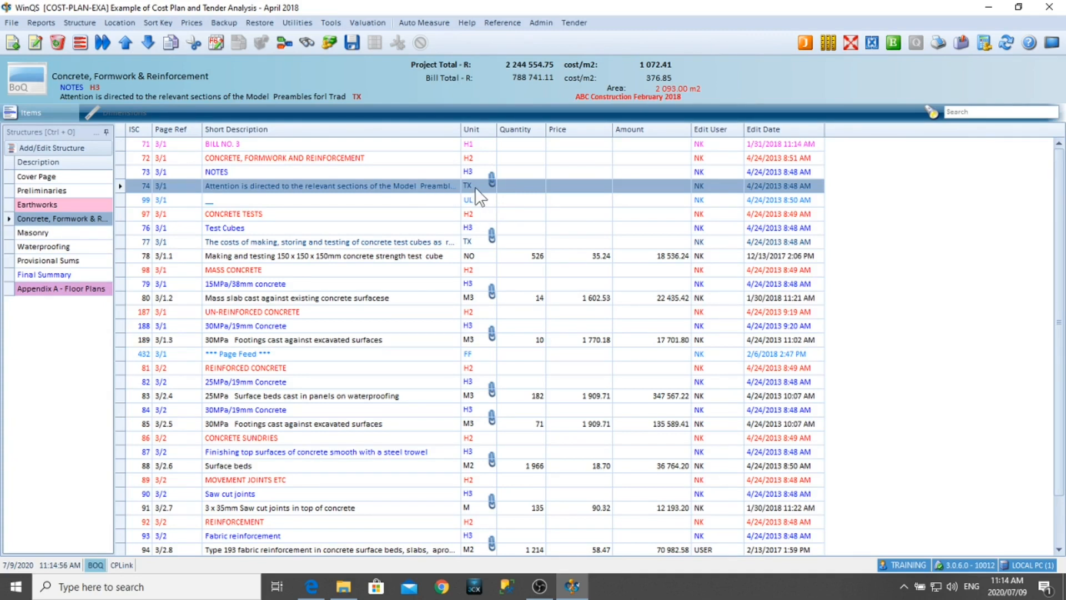
{"action": "left_click", "coordinate": [286, 340]}
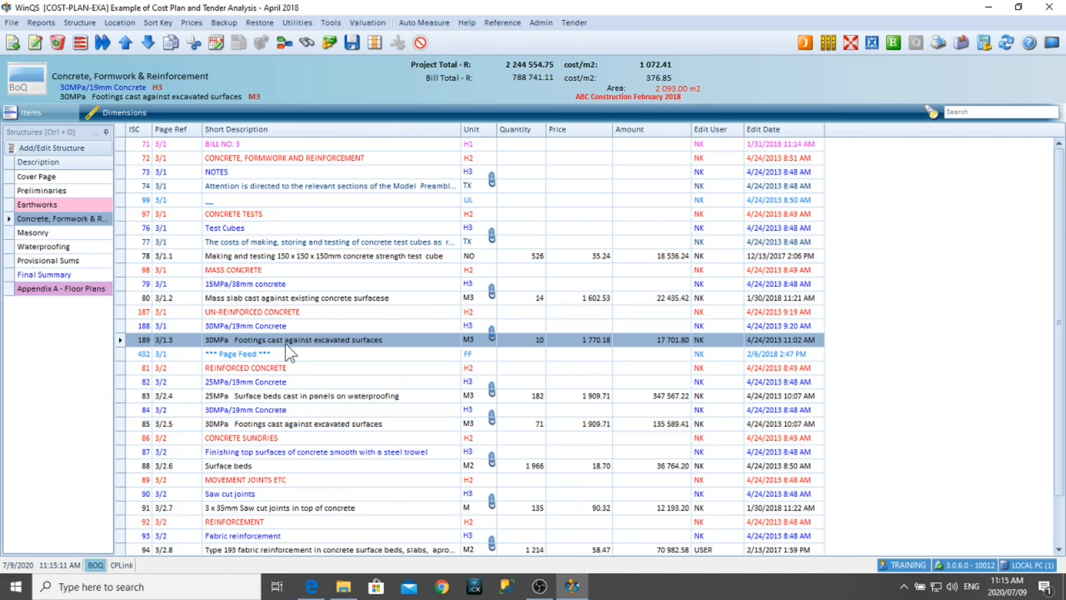
{"action": "double_click", "coordinate": [286, 343]}
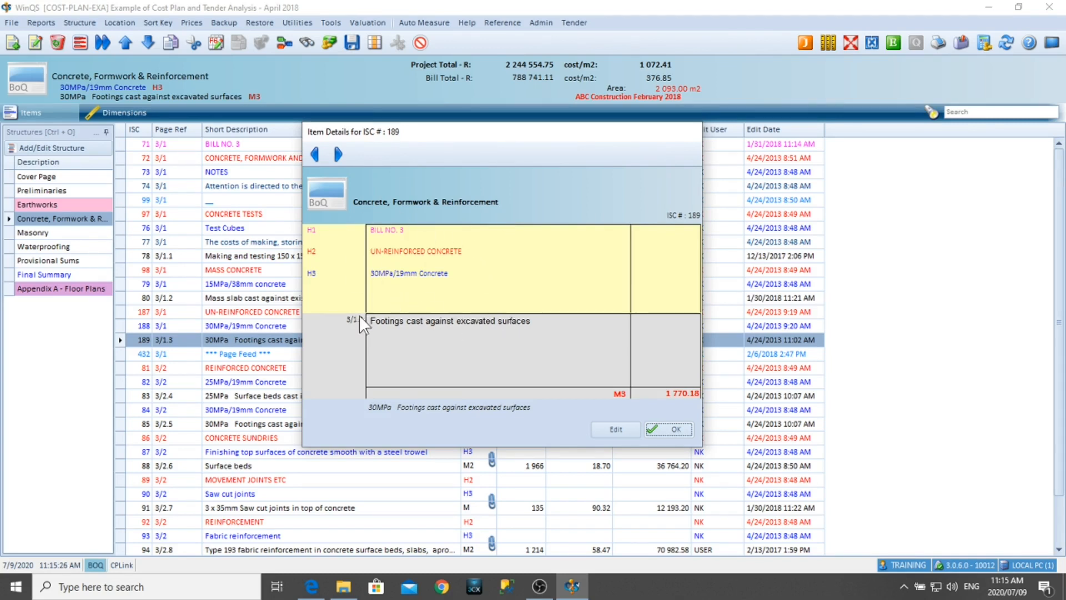
{"action": "left_click", "coordinate": [658, 426]}
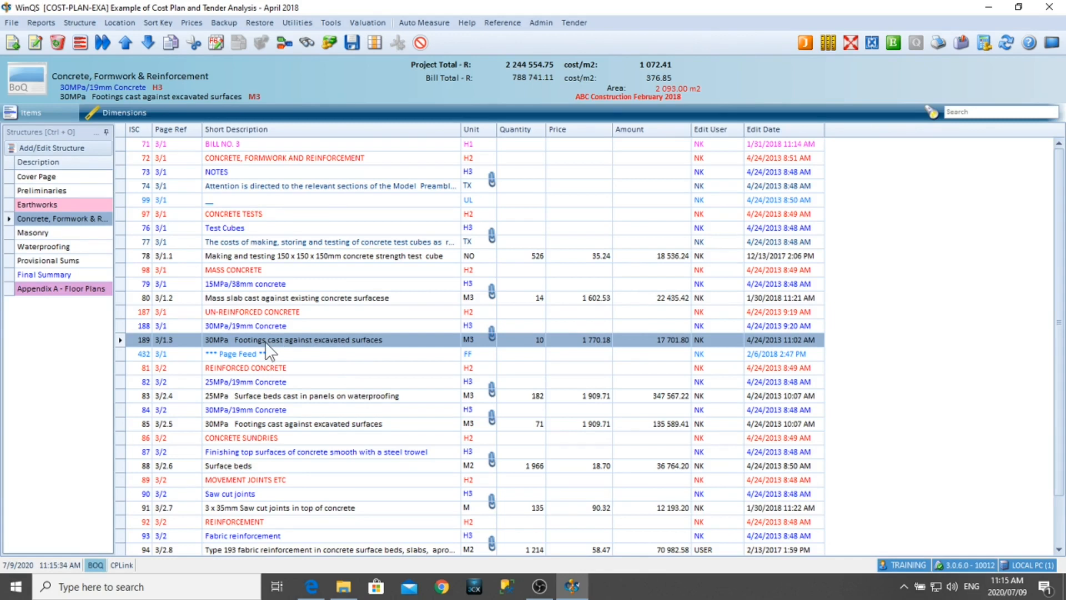
- Check the footing items, and preview the abstract and bill-order dimensions reports for the concrete strength test cube item 3/1.1
{"action": "left_click", "coordinate": [274, 425]}
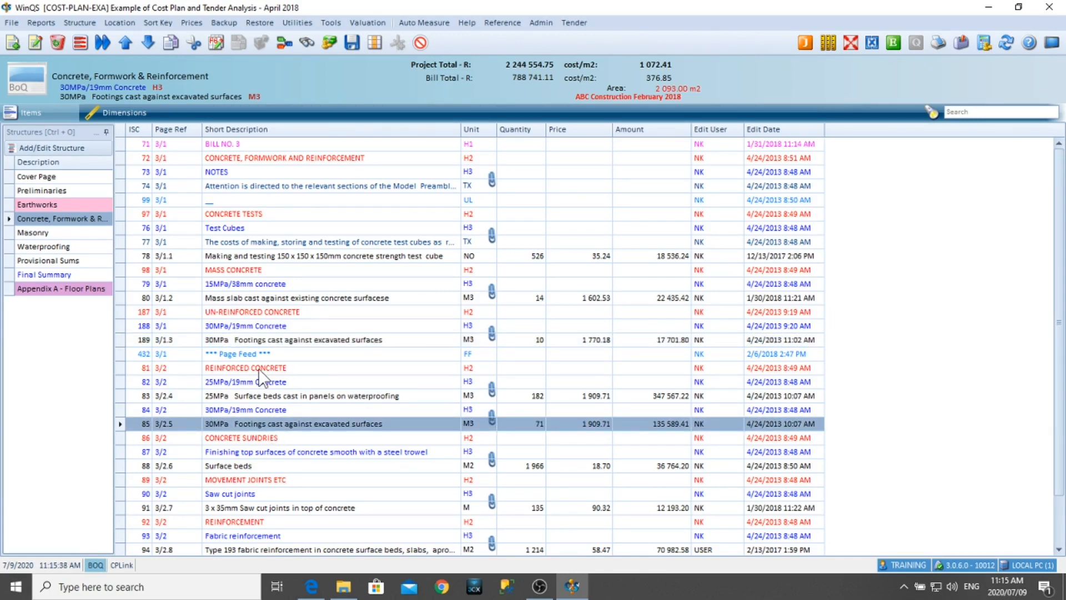
{"action": "left_click", "coordinate": [605, 328]}
{"action": "left_click", "coordinate": [587, 427]}
{"action": "left_click", "coordinate": [519, 255]}
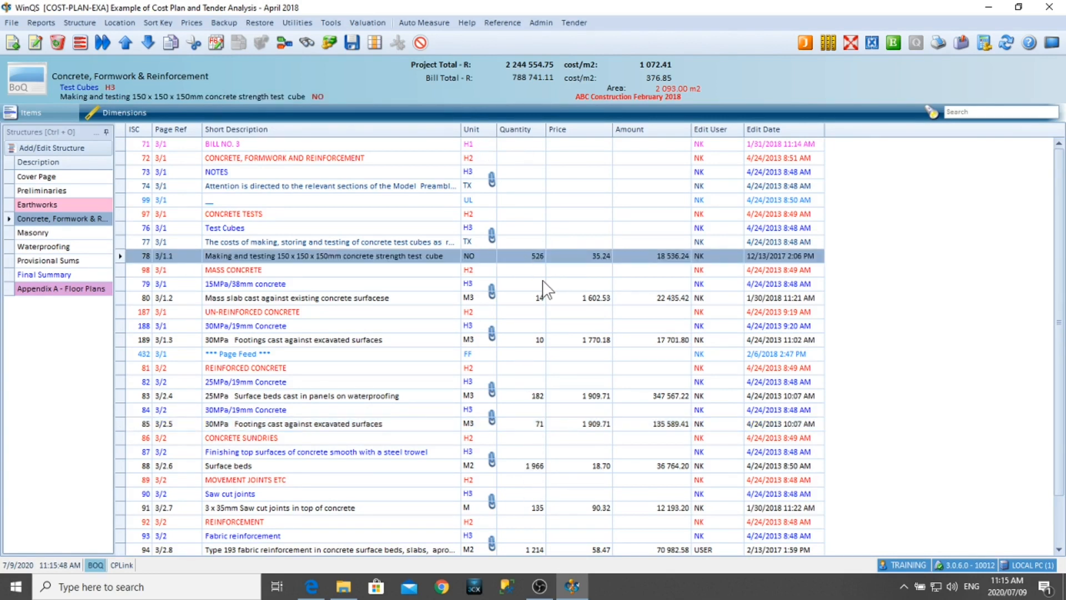
{"action": "key", "text": "ctrl+p"}
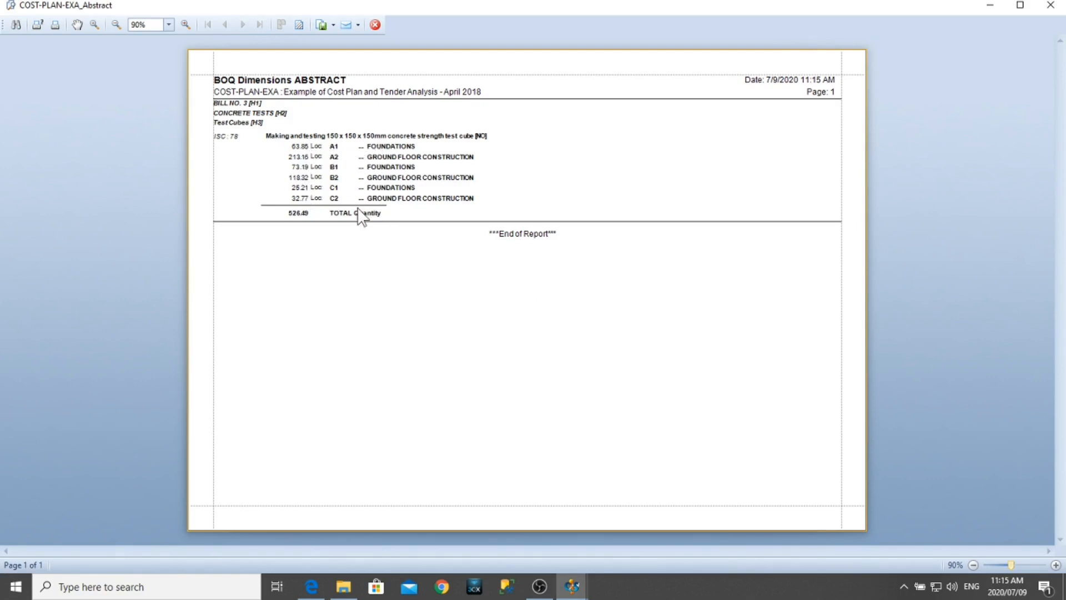
{"action": "left_click", "coordinate": [376, 25]}
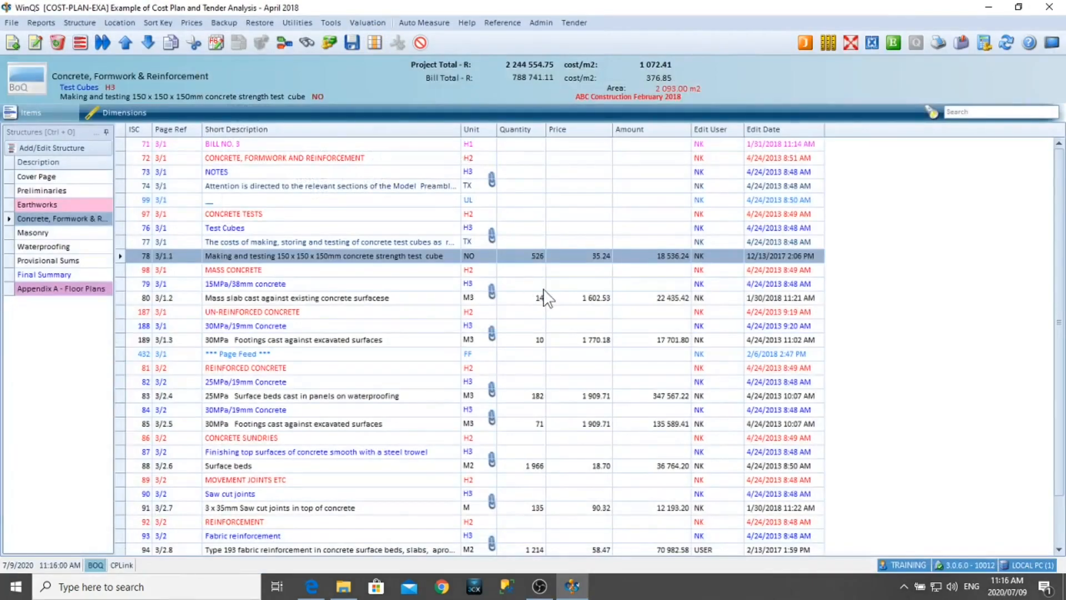
{"action": "key", "text": "ctrl+p"}
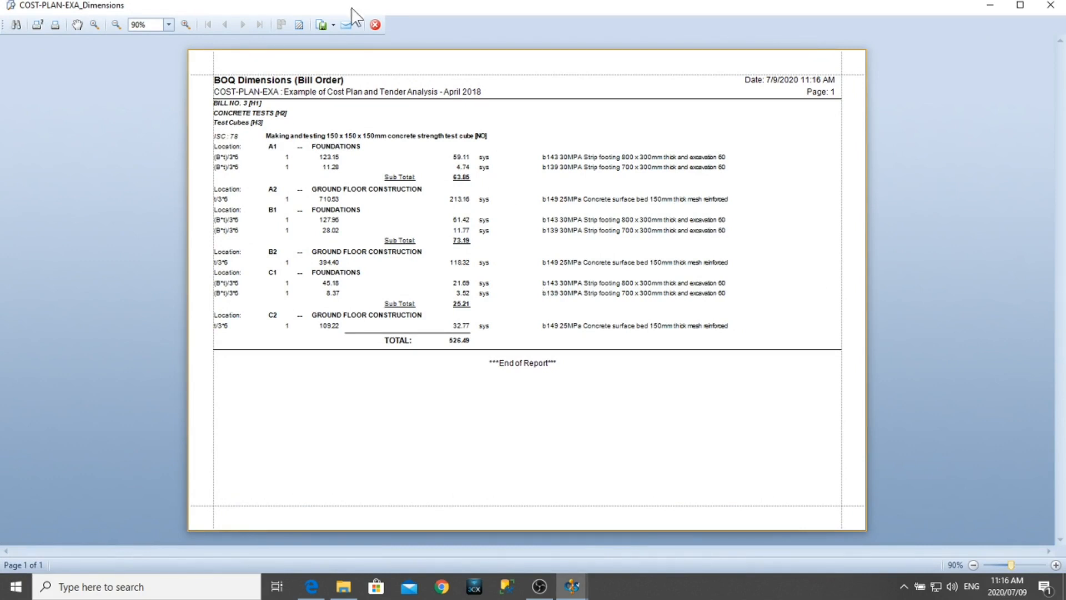
{"action": "left_click", "coordinate": [373, 25]}
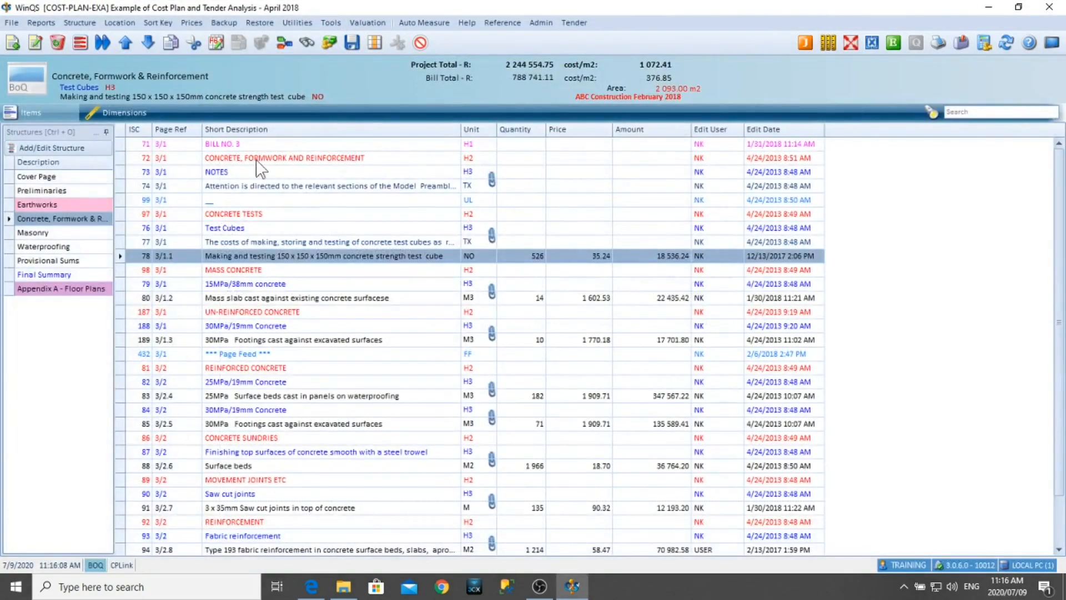
- View the dimensions of item 3/1.1 at location A1 FOUNDATIONS, and return to the bill items
{"action": "left_click", "coordinate": [117, 113]}
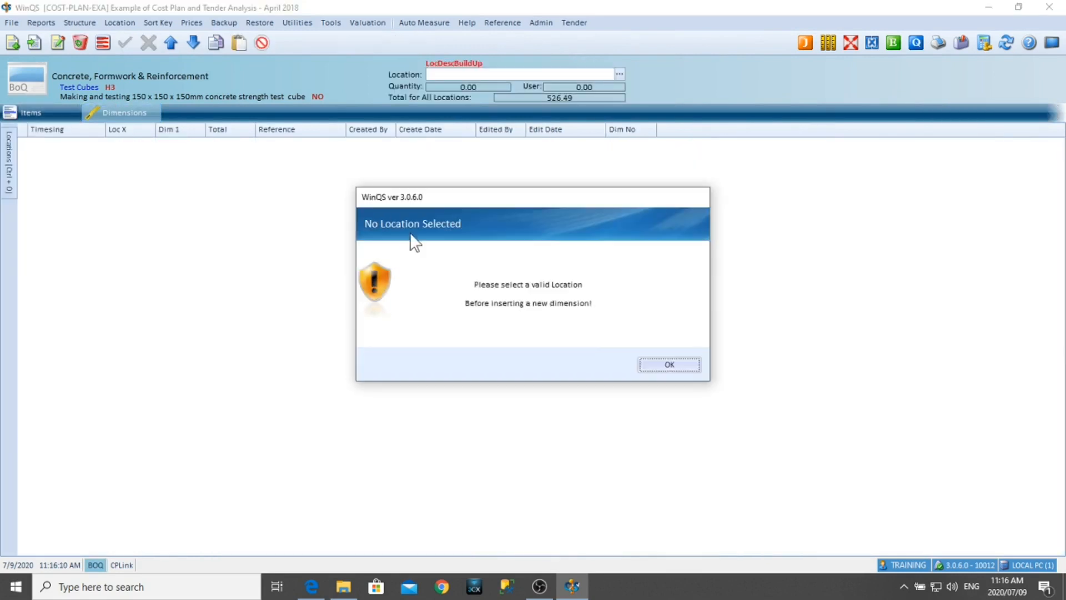
{"action": "left_click", "coordinate": [671, 364]}
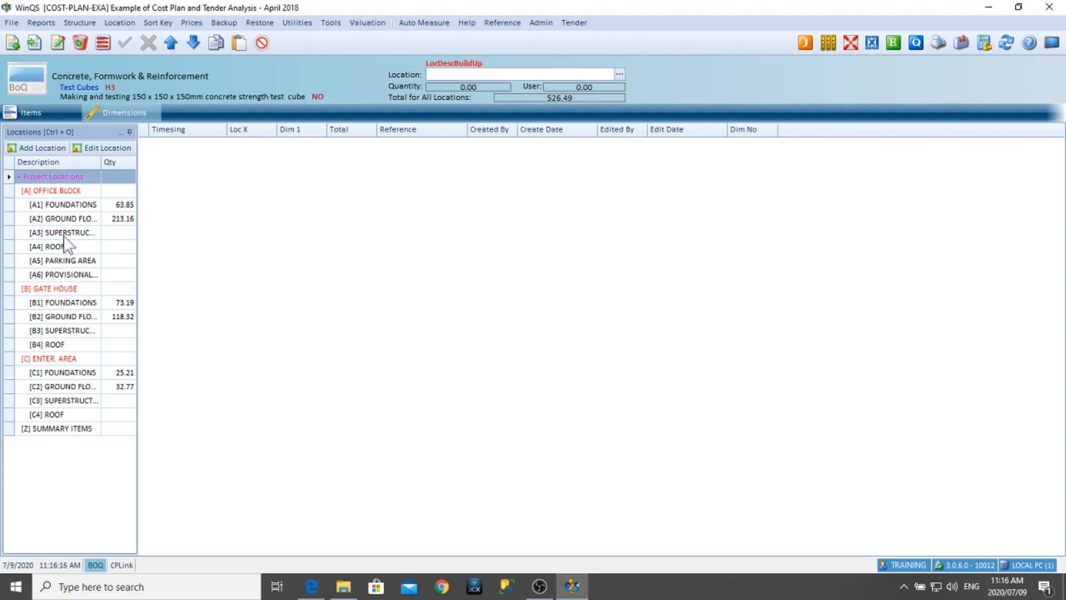
{"action": "left_click", "coordinate": [75, 209]}
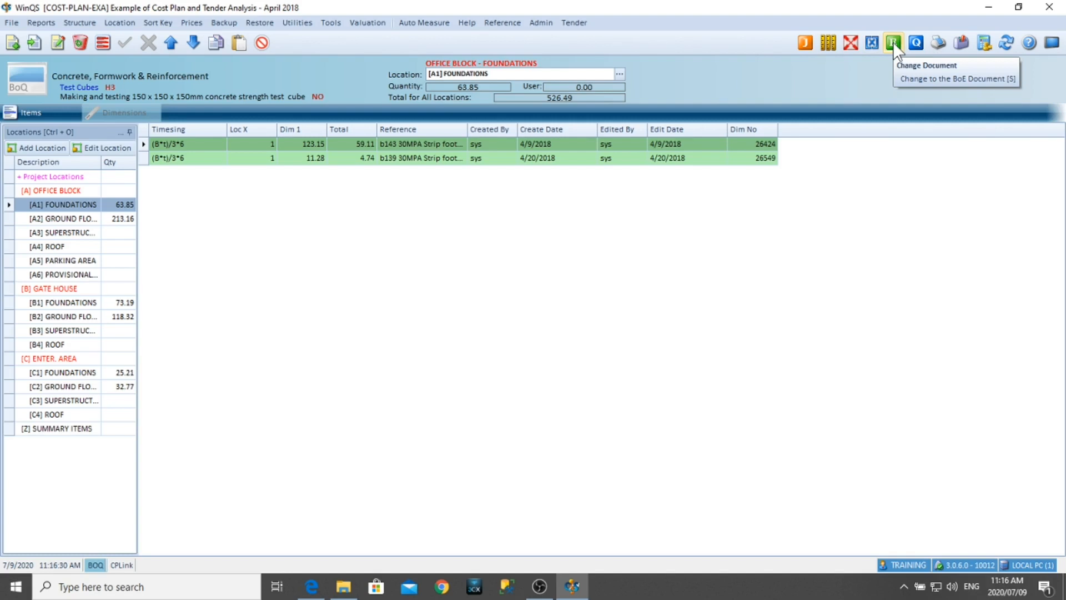
{"action": "left_click", "coordinate": [49, 111]}
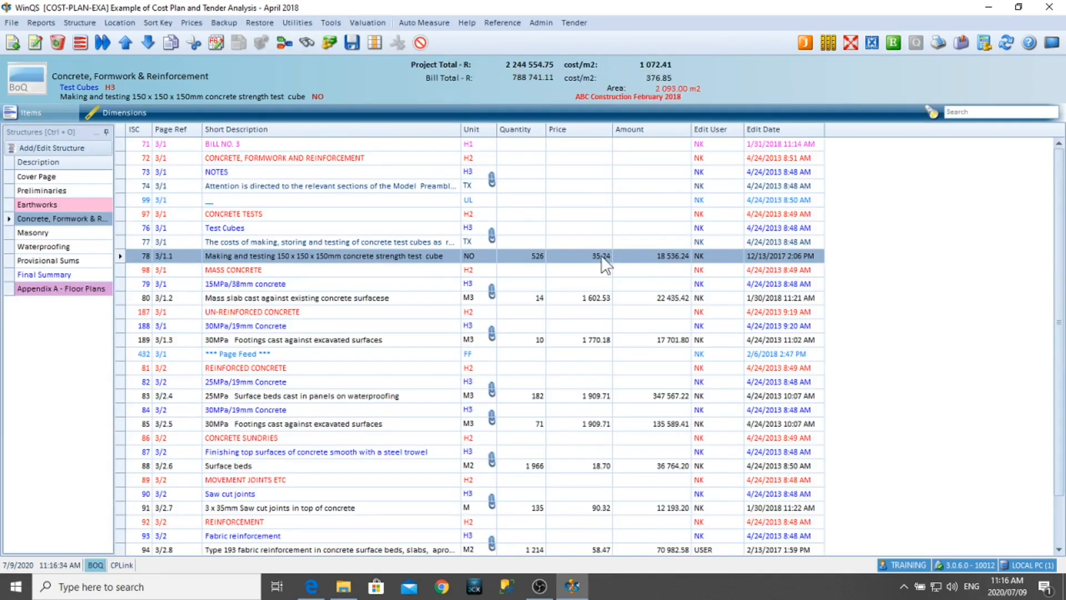
- Review the price list and the ABC Construction February 2018 price items, leaving the price of item 3/1.1 without saving
{"action": "left_click", "coordinate": [189, 22]}
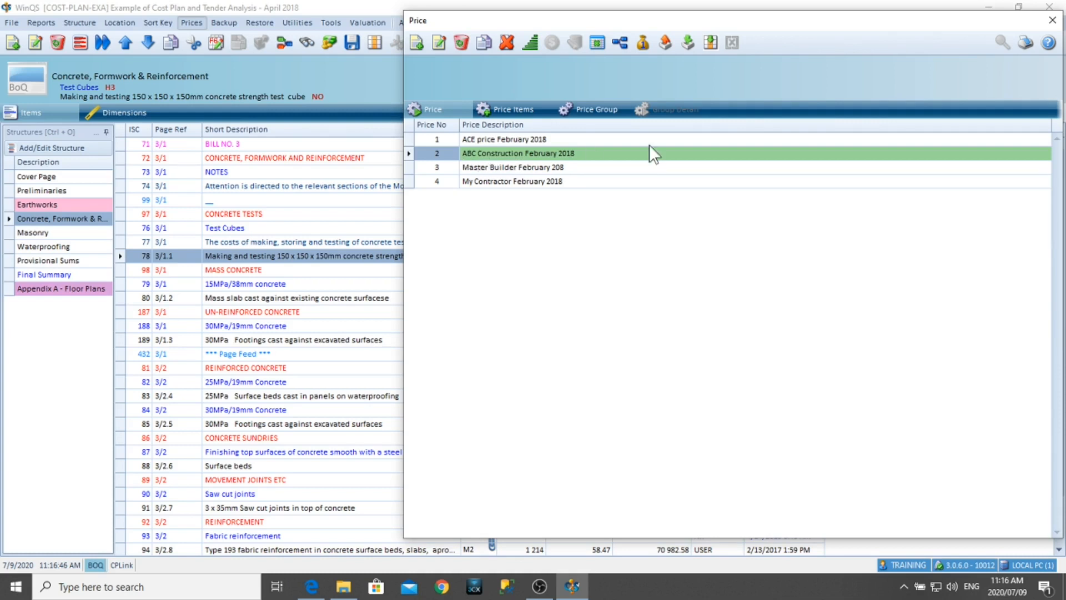
{"action": "left_click", "coordinate": [528, 170]}
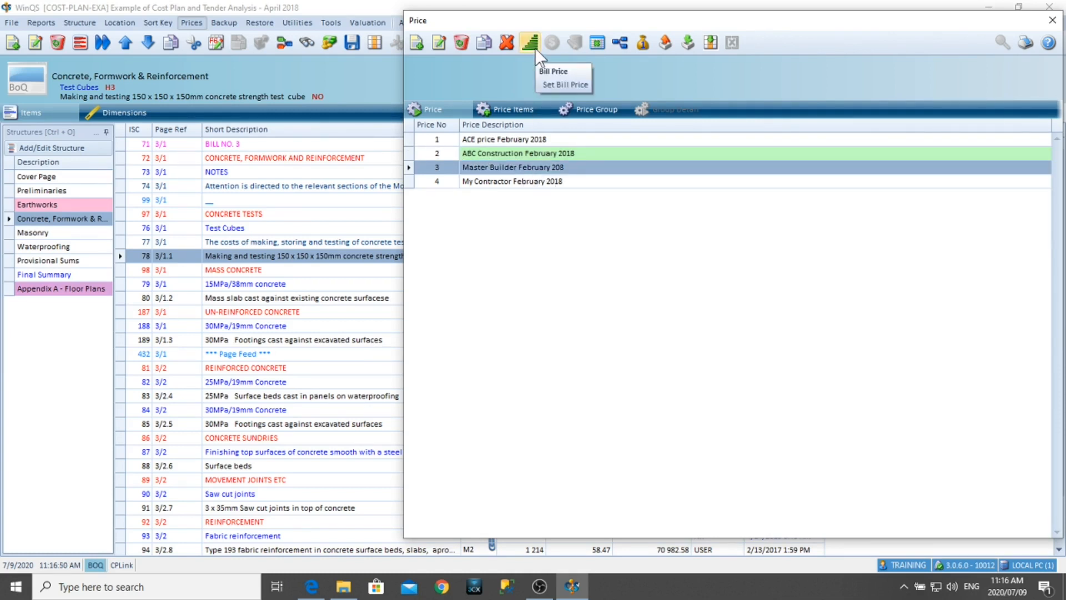
{"action": "left_click", "coordinate": [508, 151]}
{"action": "left_click", "coordinate": [513, 110]}
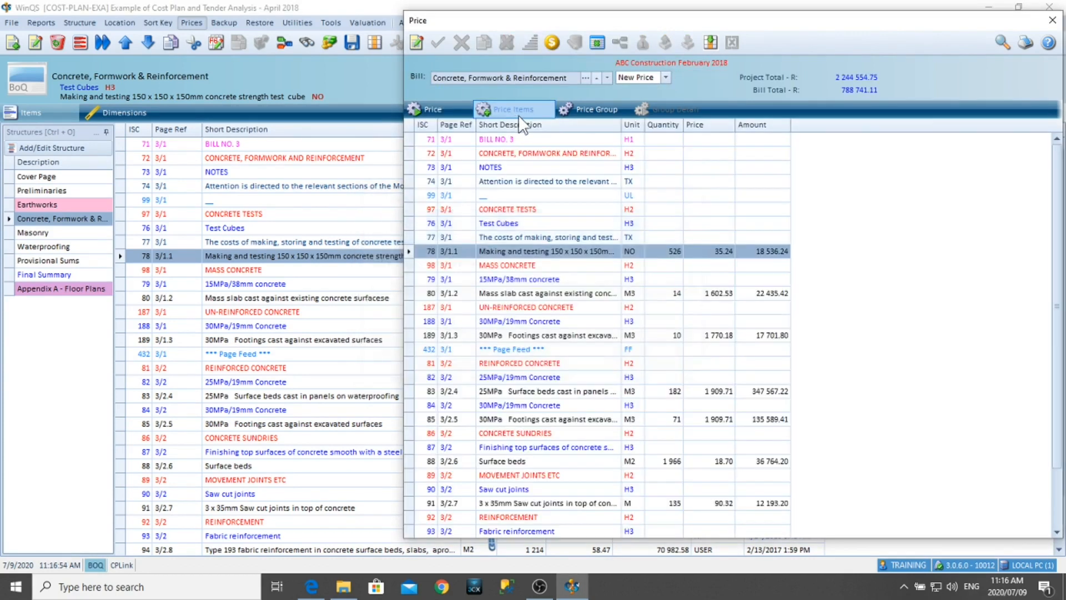
{"action": "left_click", "coordinate": [416, 42]}
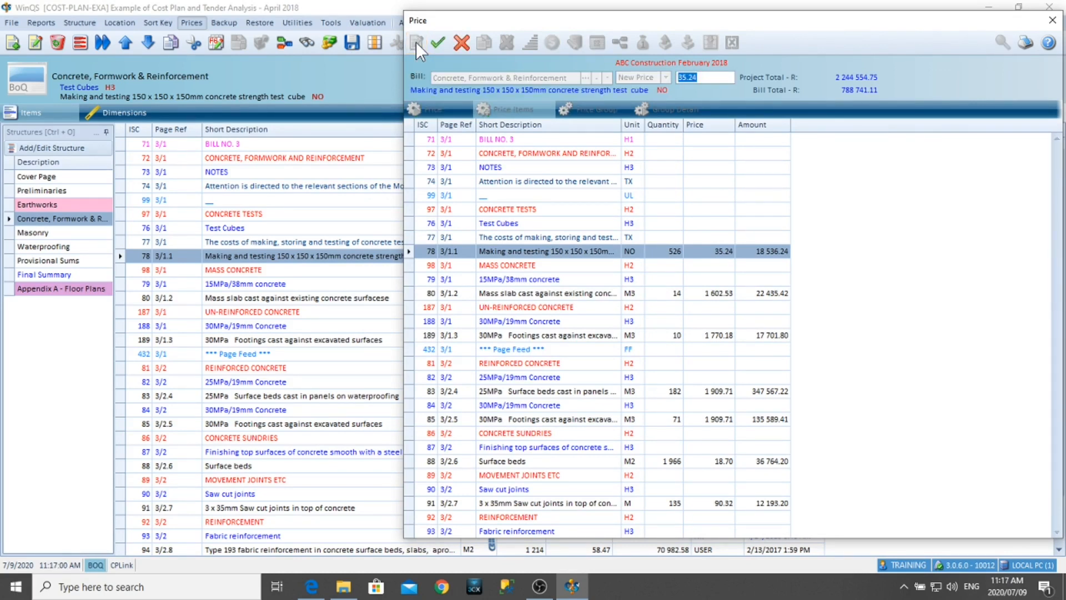
{"action": "left_click", "coordinate": [466, 48]}
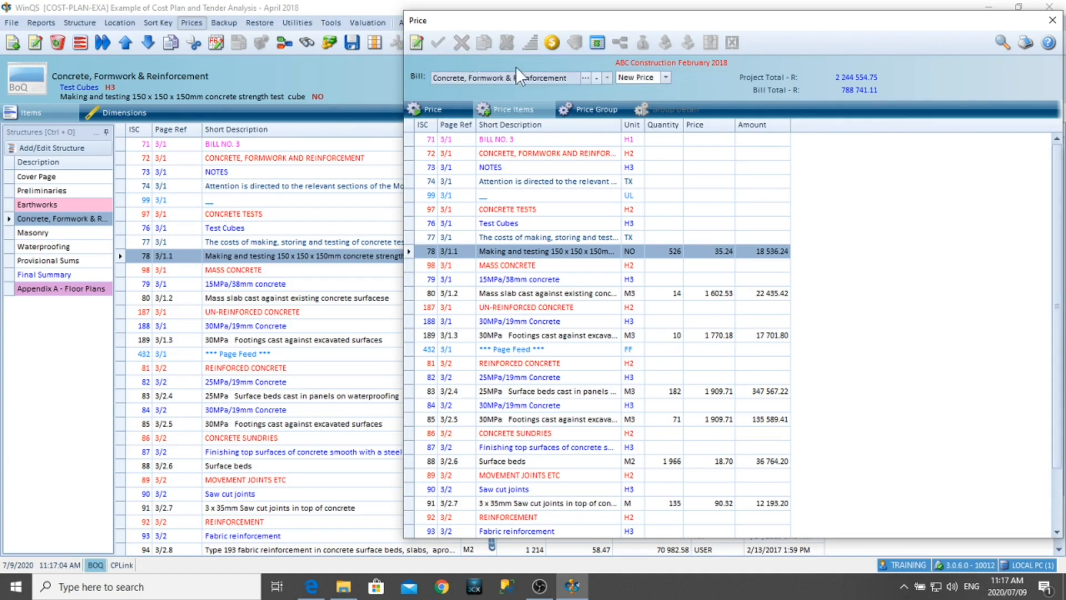
{"action": "left_click", "coordinate": [438, 111]}
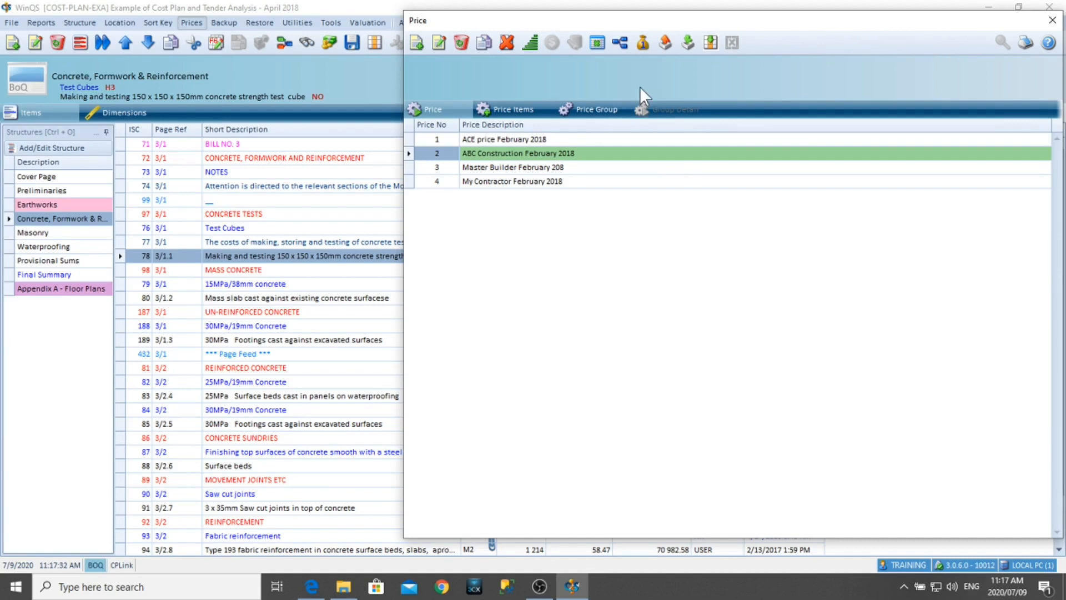
- View the prices included in the Tender February 2018 price group, and close the price window
{"action": "left_click", "coordinate": [590, 108]}
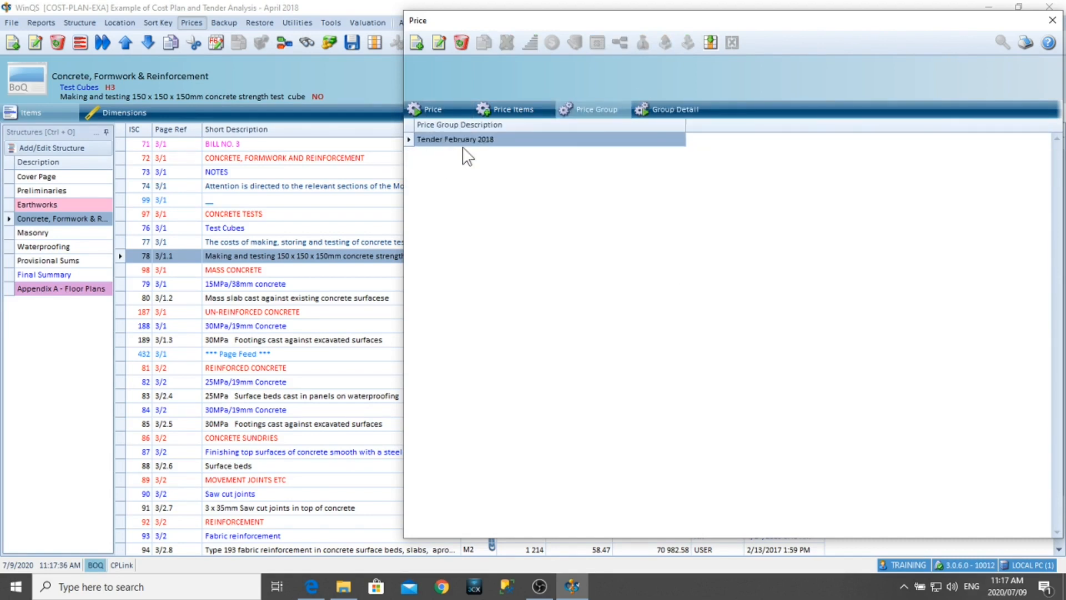
{"action": "left_click", "coordinate": [674, 108]}
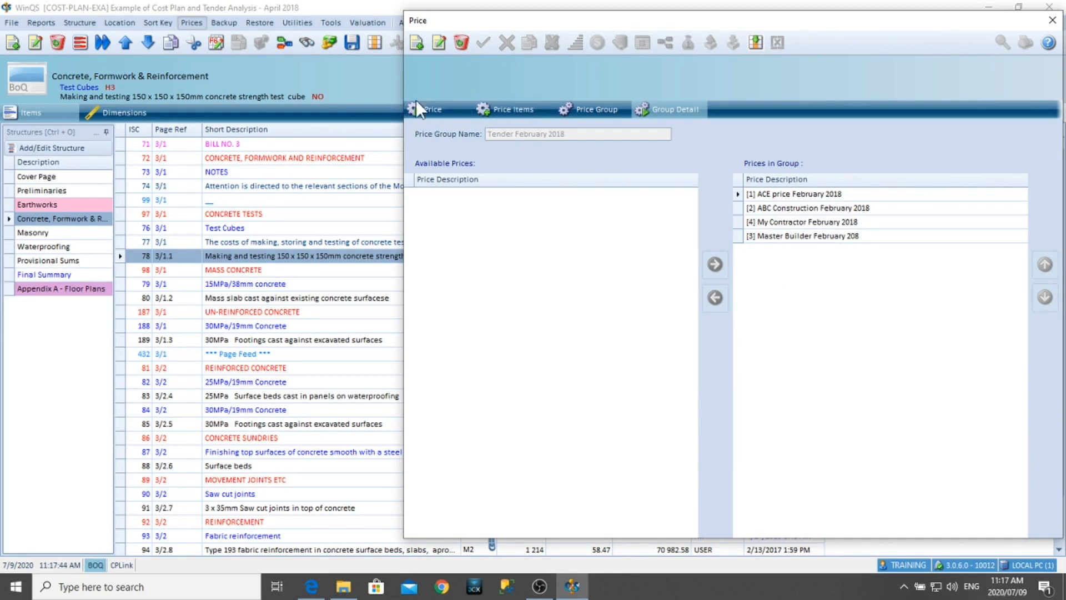
{"action": "left_click", "coordinate": [428, 108]}
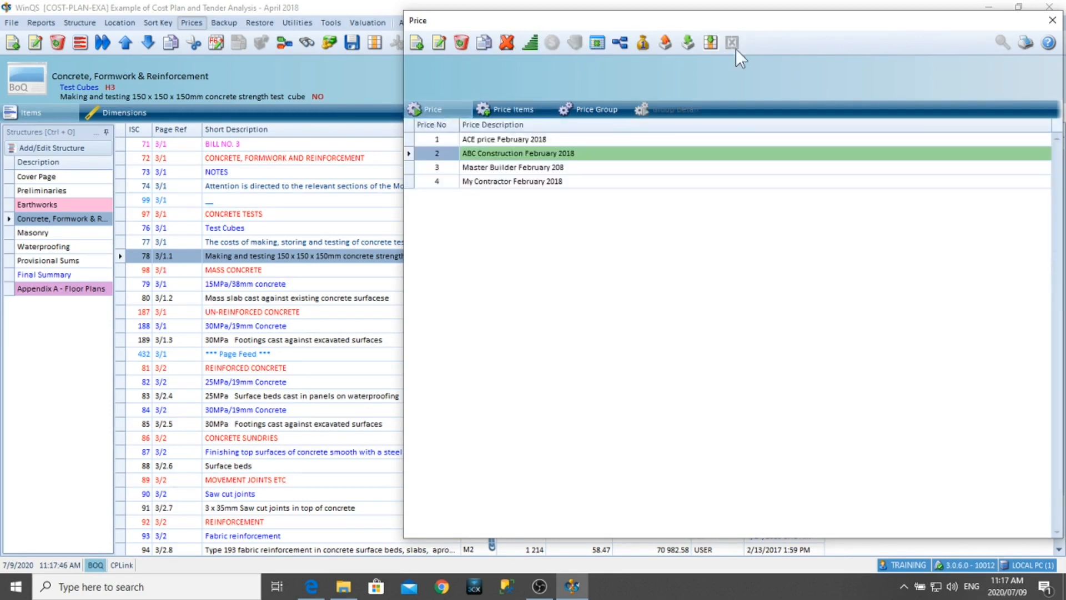
{"action": "left_click", "coordinate": [1052, 22]}
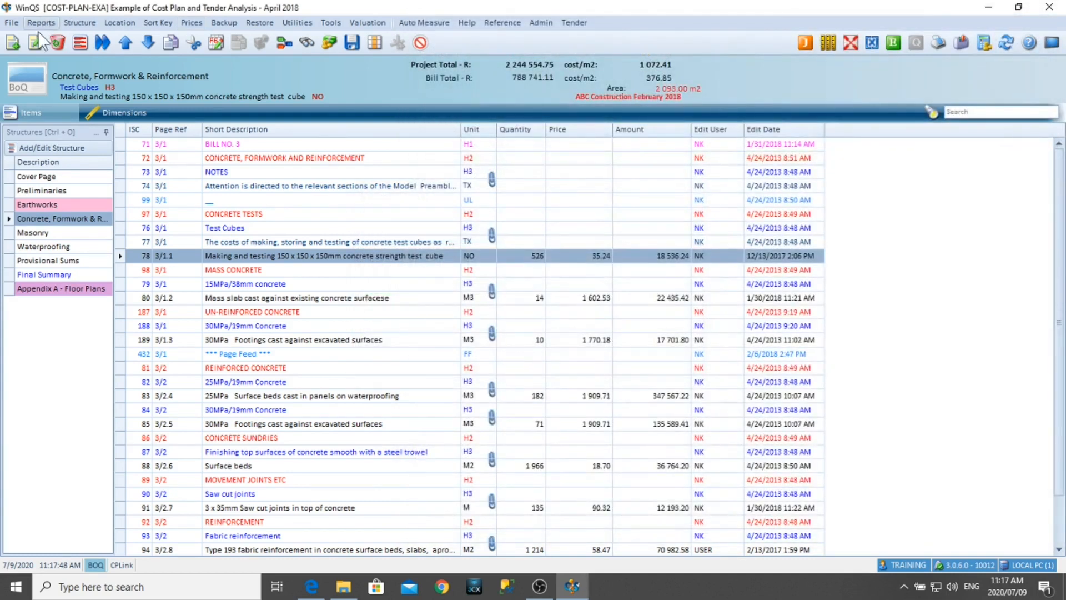
- Preview the Tender Analysis Summary for Tender February 2018 with Colour Price (Least and Most Expensive) enabled, and leave the print settings
{"action": "left_click", "coordinate": [38, 22]}
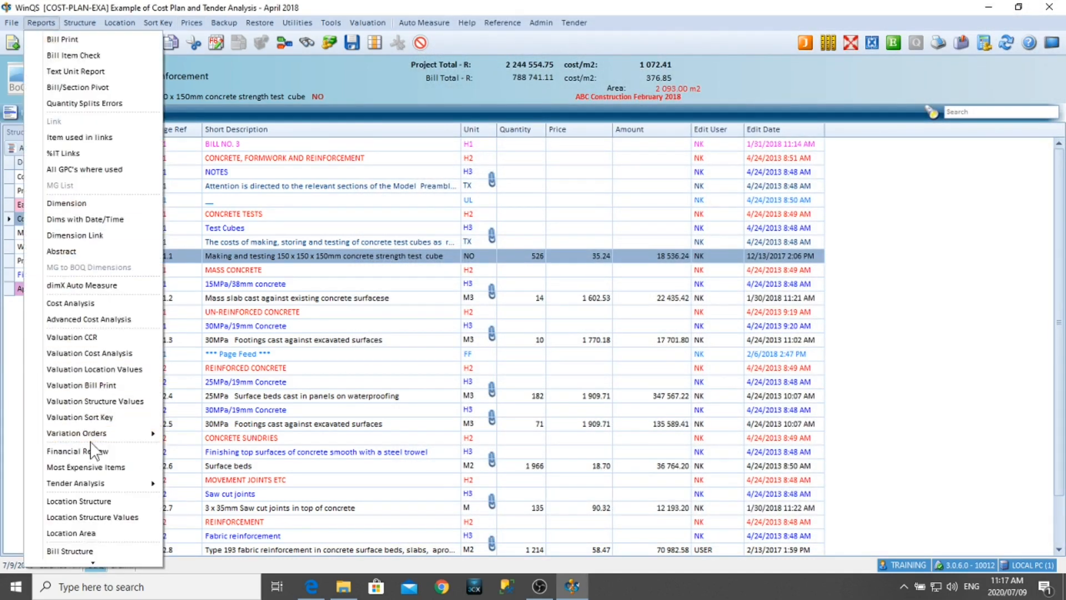
{"action": "mouse_move", "coordinate": [133, 483]}
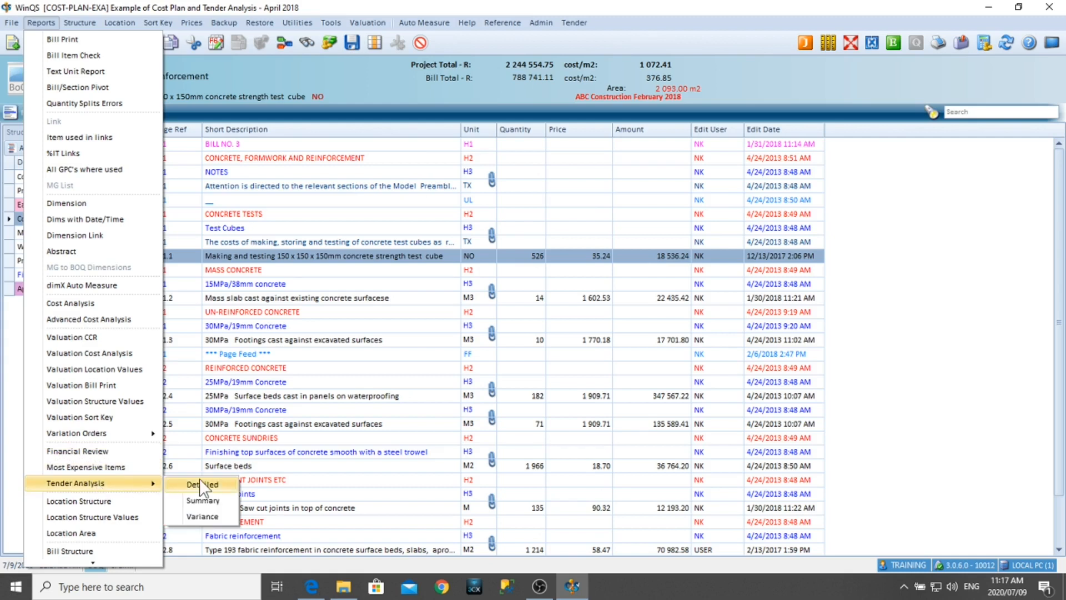
{"action": "left_click", "coordinate": [206, 506]}
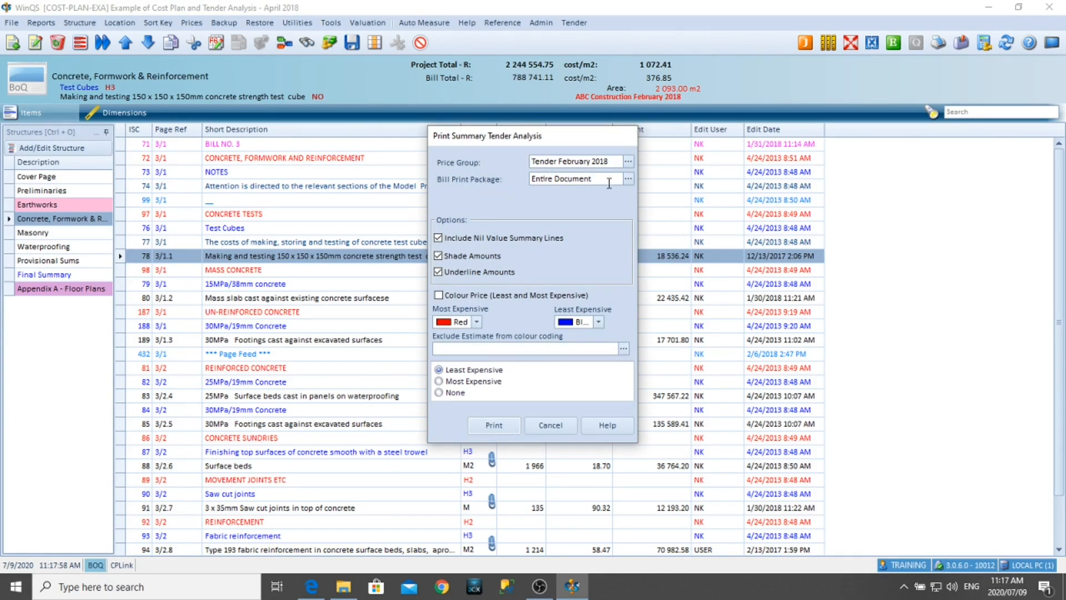
{"action": "left_click", "coordinate": [438, 294]}
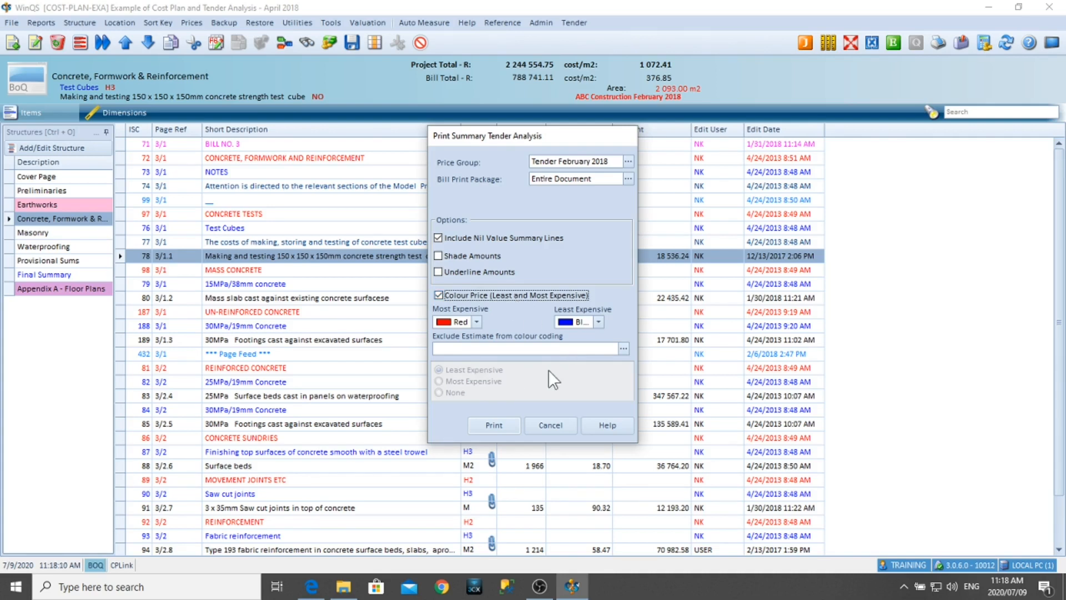
{"action": "left_click", "coordinate": [491, 425]}
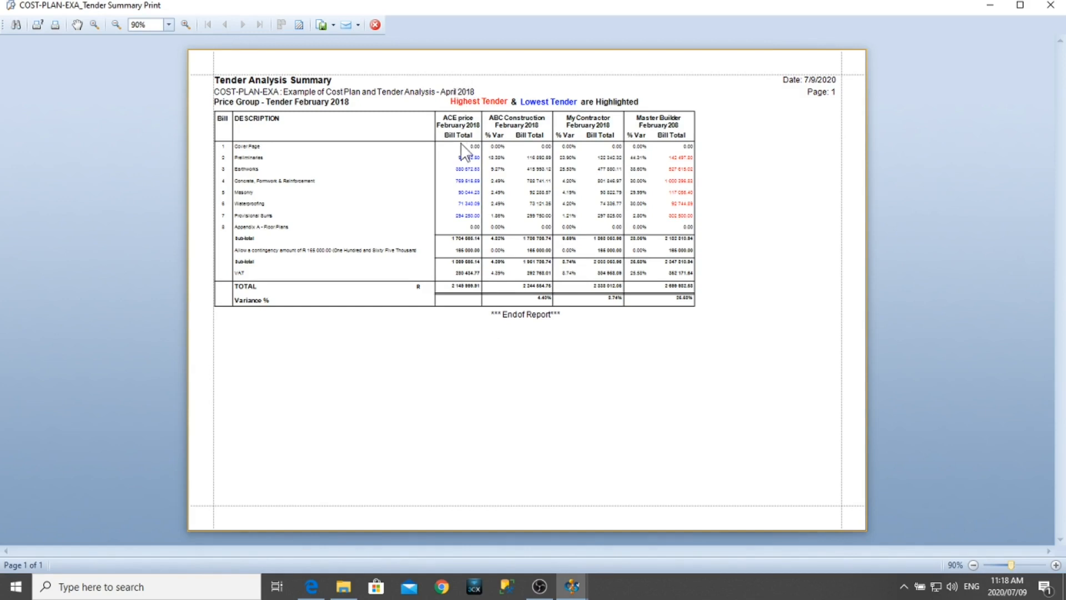
{"action": "left_click", "coordinate": [376, 28]}
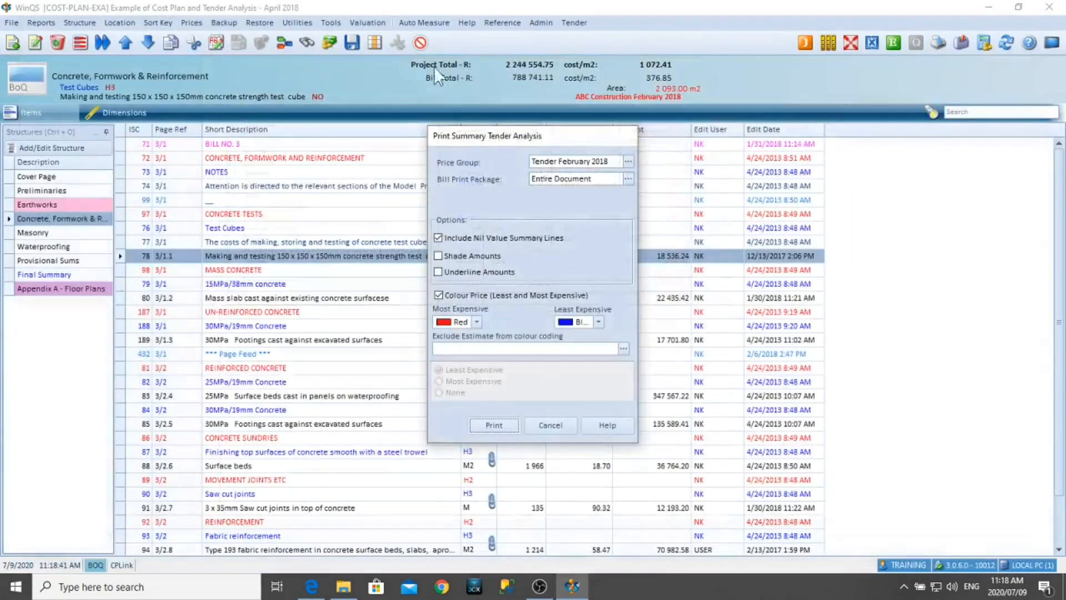
{"action": "left_click", "coordinate": [563, 426]}
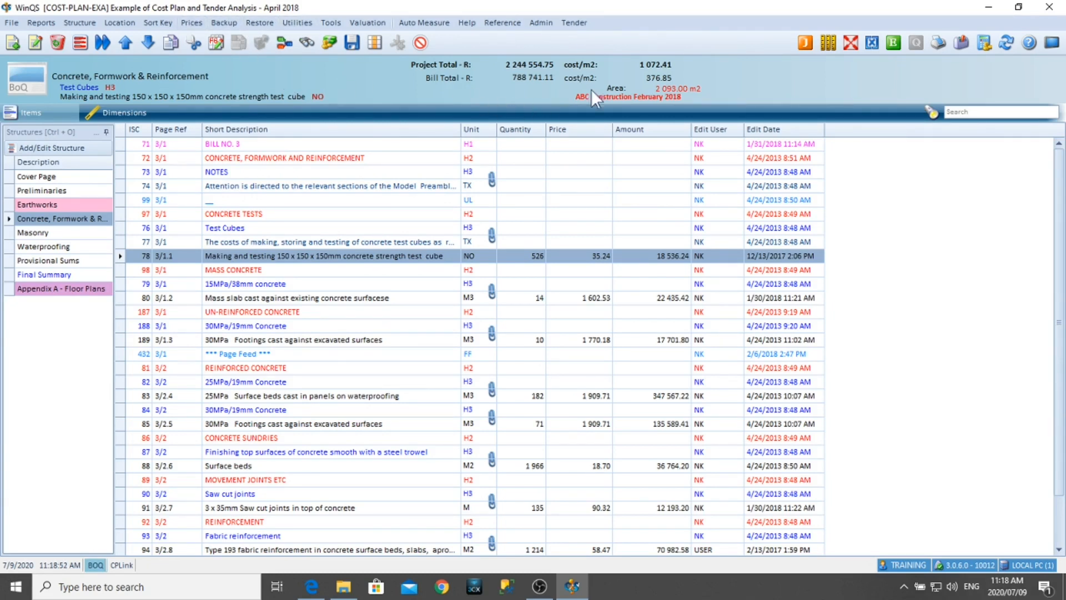
- Select the 700 x 300mm strip footing item 100.2 in the BoE document, and view page 12 of the linking presentation PDF
{"action": "left_click", "coordinate": [893, 42]}
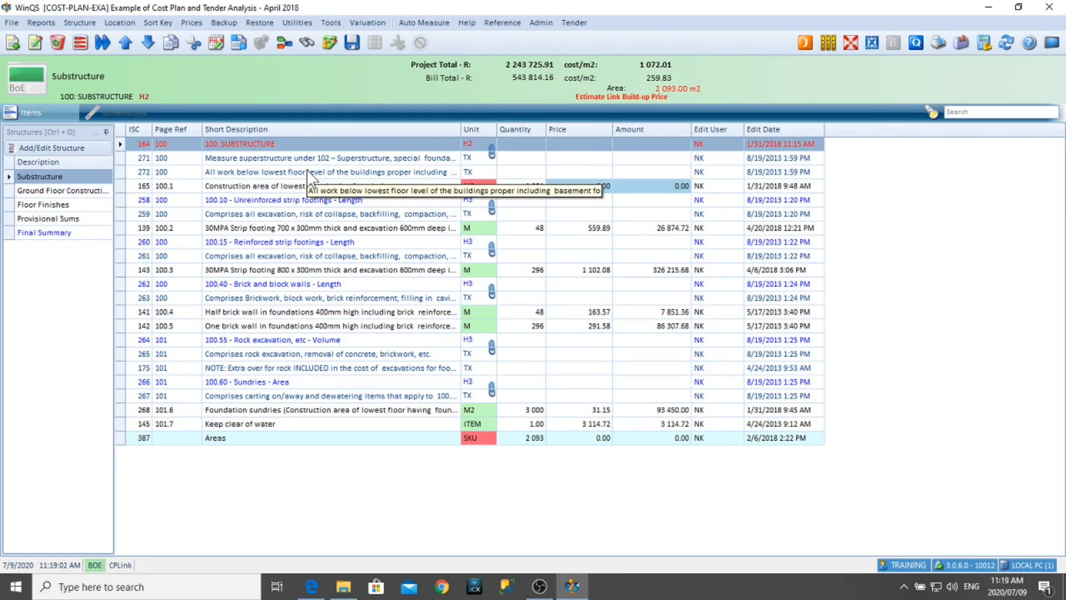
{"action": "left_click", "coordinate": [280, 228]}
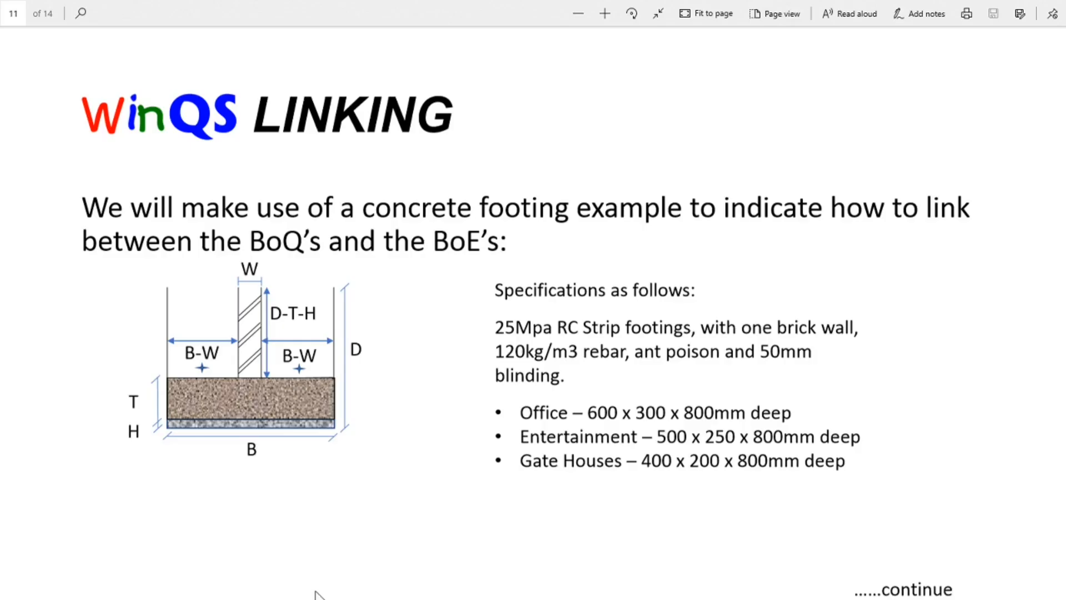
{"action": "left_click", "coordinate": [312, 516]}
{"action": "key", "text": "Tab"}
{"action": "type", "text": "12"}
{"action": "key", "text": "Return"}
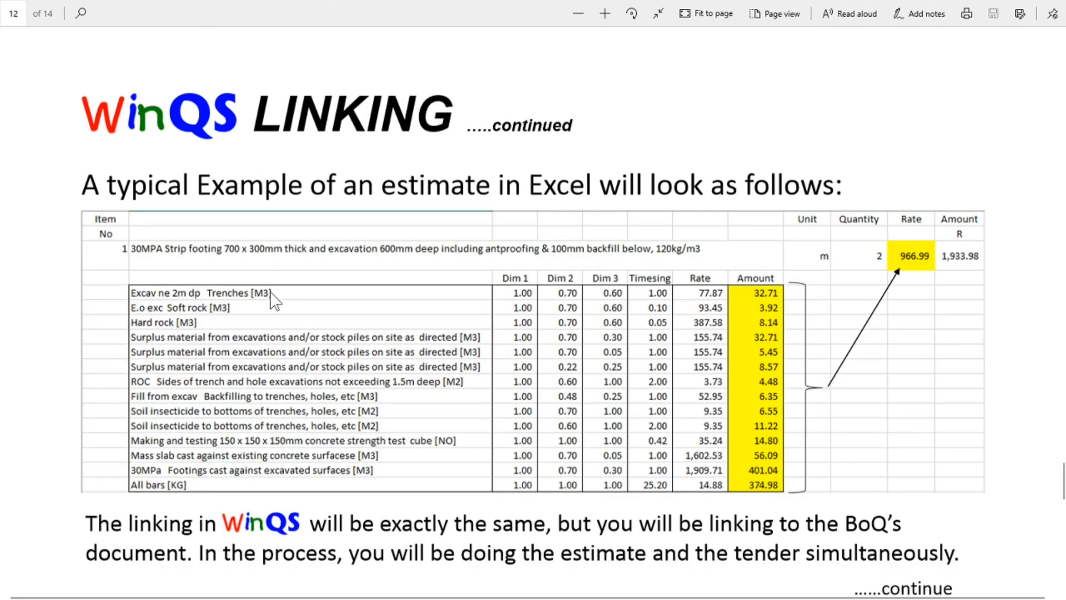
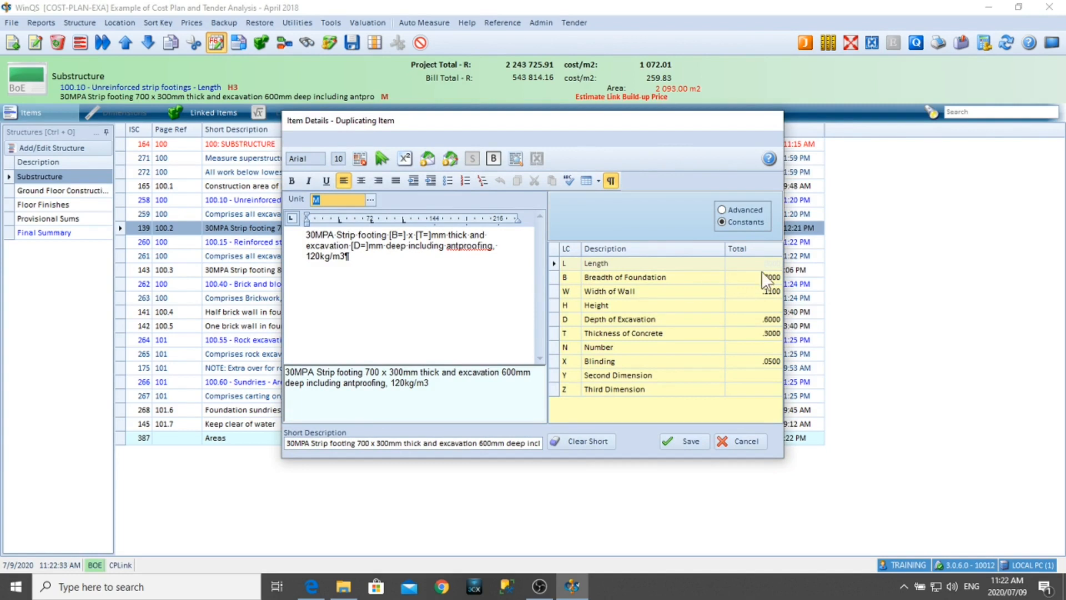
- Set the duplicated footing item's Breadth of Foundation constant to 0.6 and its Width of Wall constant to 0.23
{"action": "left_click", "coordinate": [757, 279]}
{"action": "double_click", "coordinate": [757, 279]}
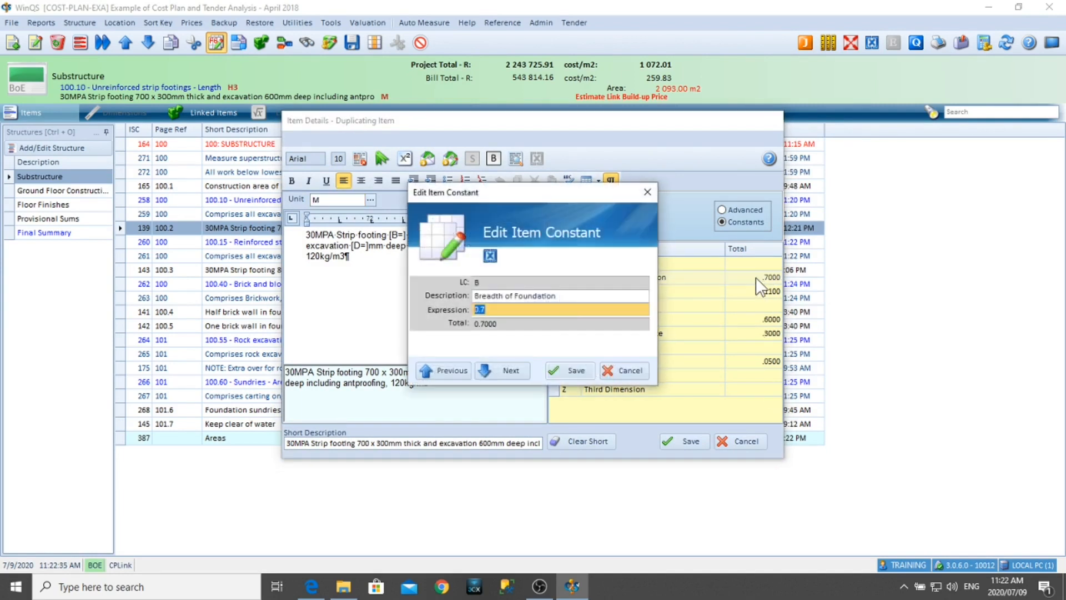
{"action": "type", "text": "0.6"}
{"action": "left_click", "coordinate": [508, 365]}
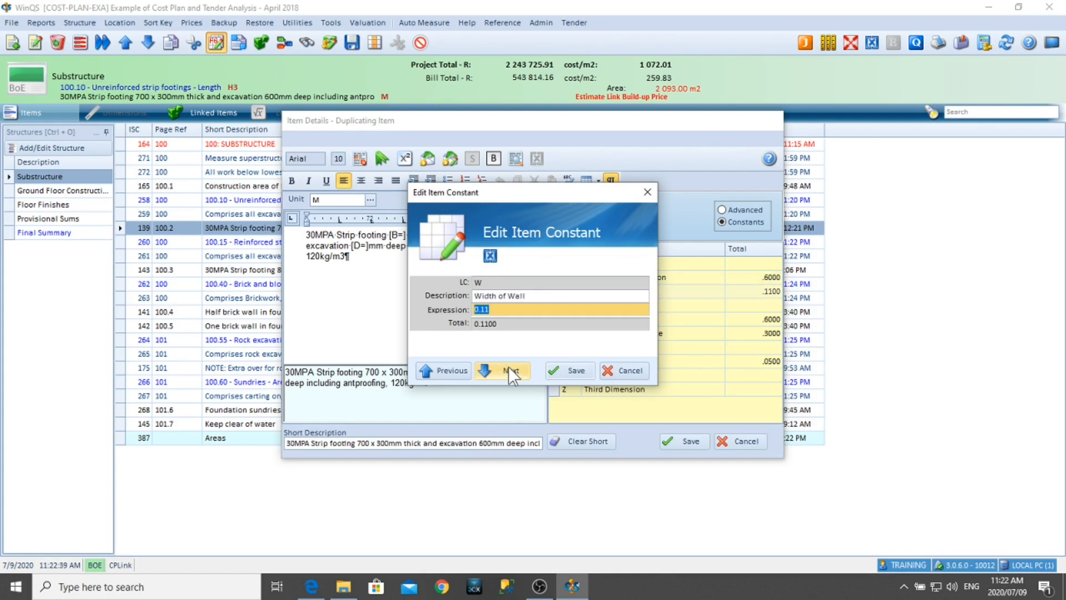
{"action": "type", "text": "0.22"}
{"action": "left_click", "coordinate": [508, 366]}
- Set the Height constant to 0.05 and the Depth of Excavation constant to 0.8
{"action": "type", "text": "0.05"}
{"action": "left_click", "coordinate": [496, 369]}
{"action": "type", "text": "0.8"}
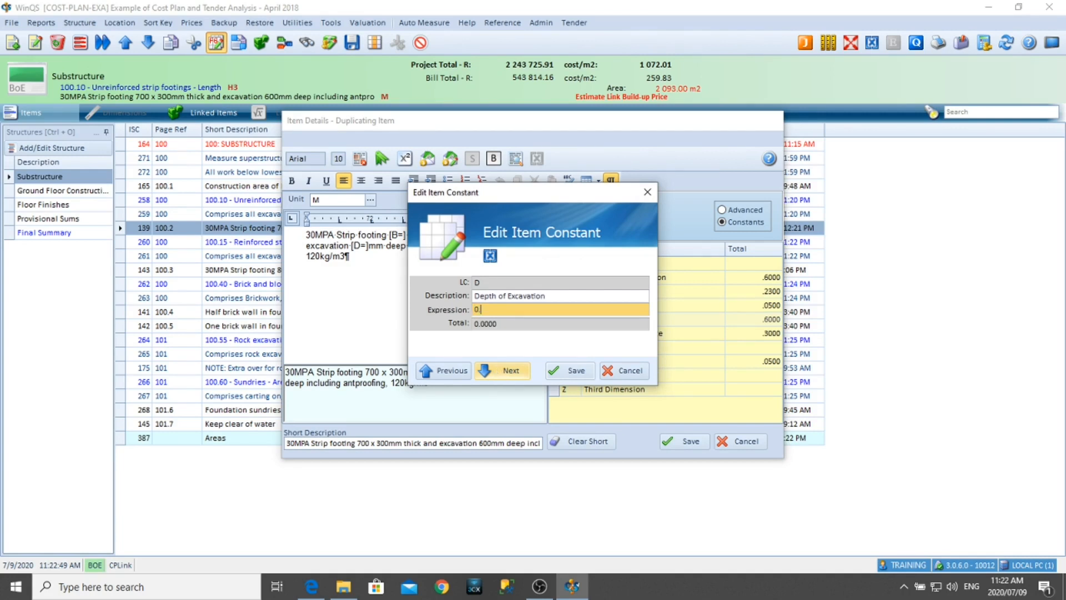
{"action": "left_click", "coordinate": [500, 371]}
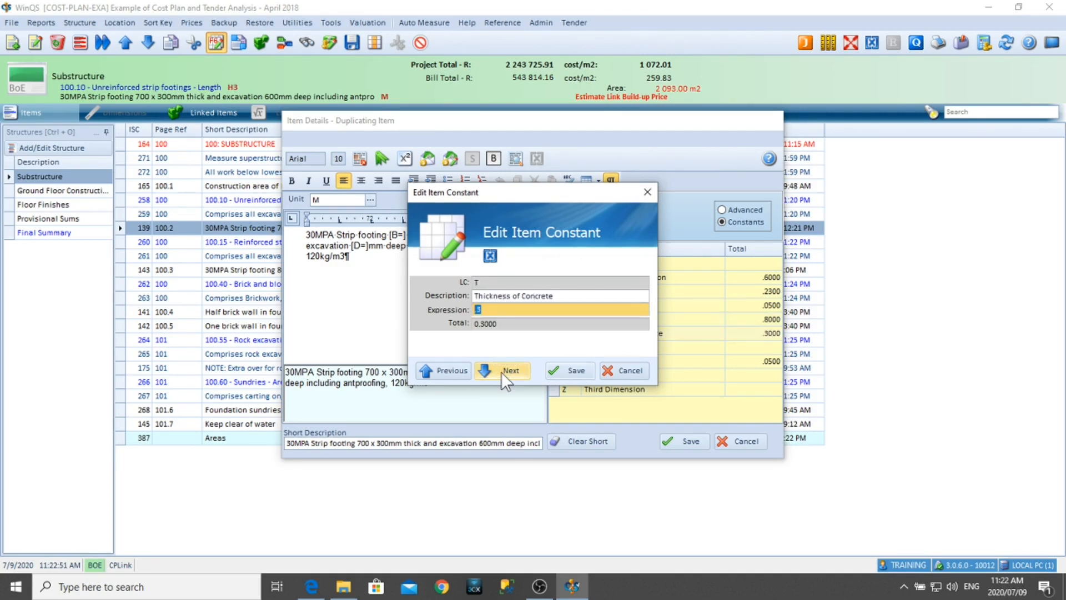
- Set the Thickness of Concrete constant to 0.3 and move on to the Blinding constant
{"action": "type", "text": "0.25"}
{"action": "key", "text": "BackSpace"}
{"action": "key", "text": "BackSpace"}
{"action": "type", "text": "3"}
{"action": "left_click", "coordinate": [500, 371]}
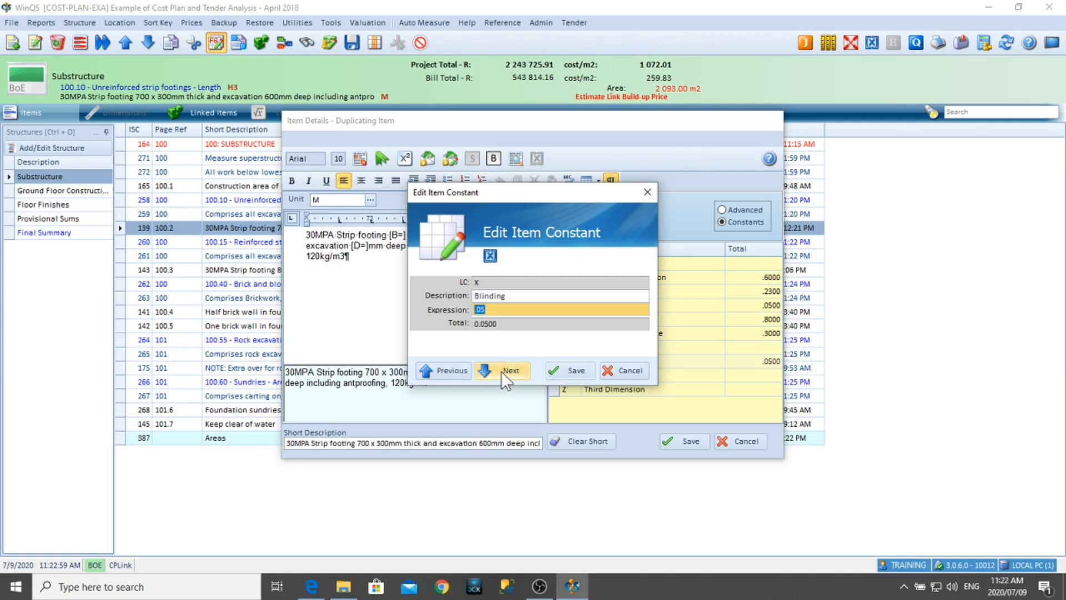
- Rename the Blinding constant X as Reinforcment and insert the REBAR_SF global project constant into its description
{"action": "left_click", "coordinate": [508, 296]}
{"action": "type", "text": "Reinforcment"}
{"action": "left_click", "coordinate": [491, 256]}
{"action": "left_click", "coordinate": [511, 274]}
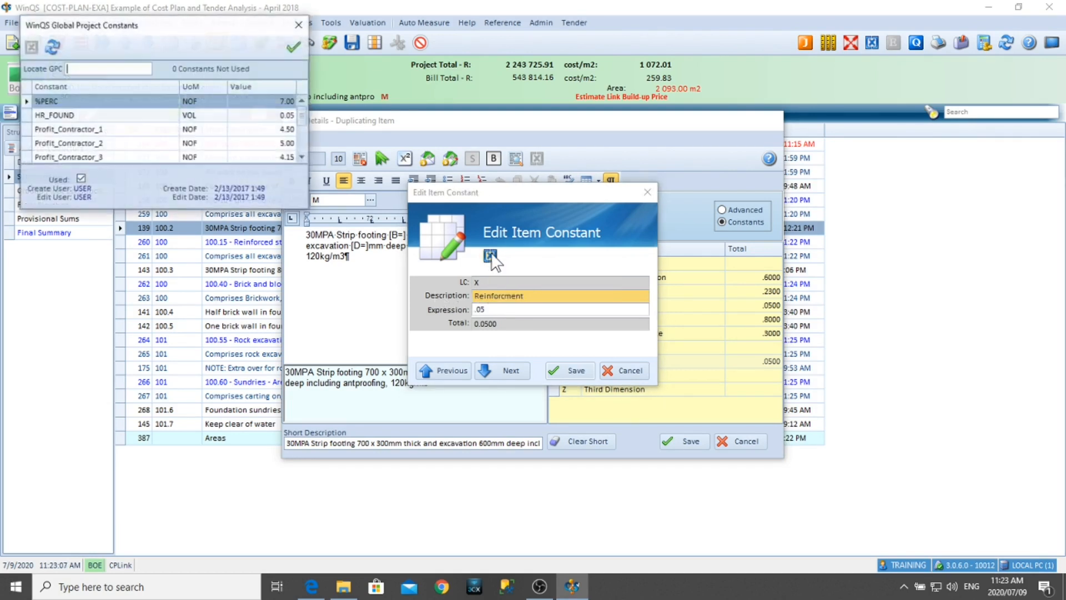
{"action": "scroll", "coordinate": [149, 159], "scroll_direction": "down", "scroll_amount": 1}
{"action": "left_click", "coordinate": [138, 145]}
{"action": "scroll", "coordinate": [137, 144], "scroll_direction": "down", "scroll_amount": 2}
{"action": "left_click", "coordinate": [138, 144]}
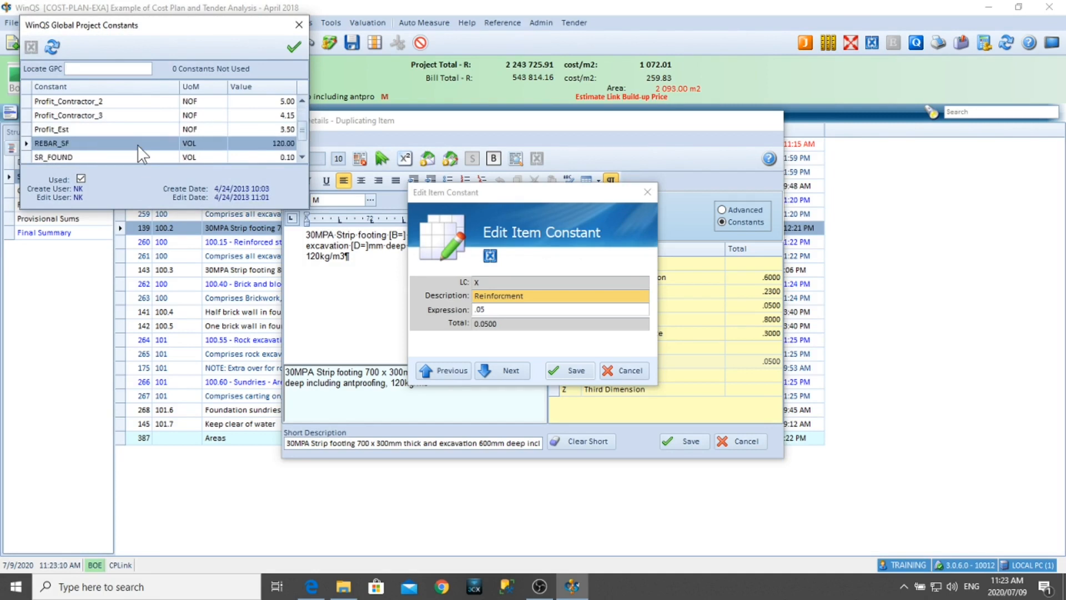
{"action": "double_click", "coordinate": [107, 145]}
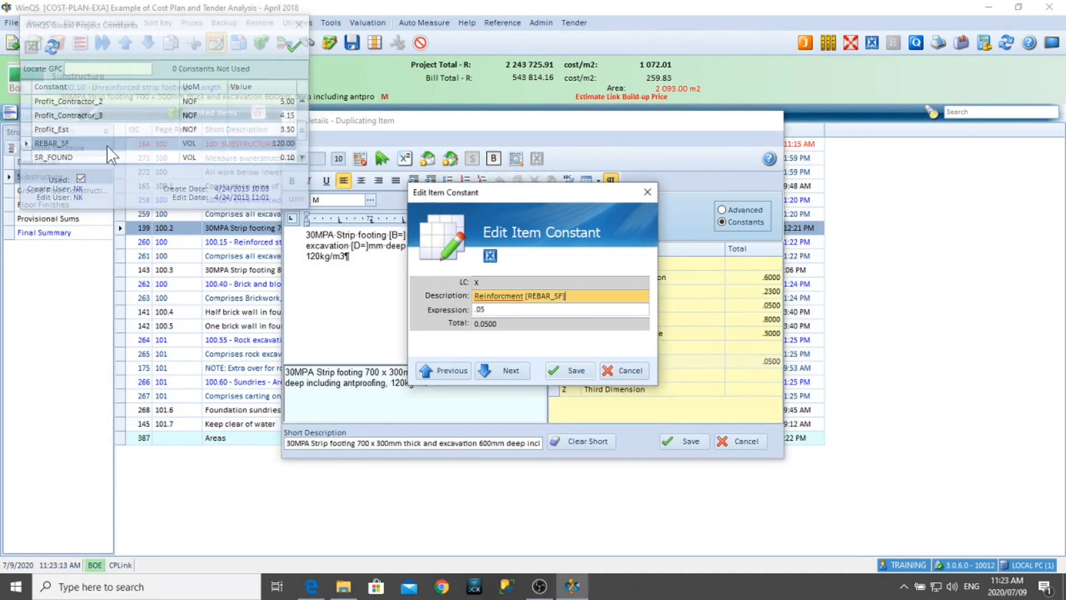
- Remove REBAR_SF from the description, set the Reinforcment expression to REBAR_SF/1000, and save the constant
{"action": "left_click_drag", "start_coordinate": [525, 295], "coordinate": [590, 301]}
{"action": "key", "text": "BackSpace"}
{"action": "key", "text": "Tab"}
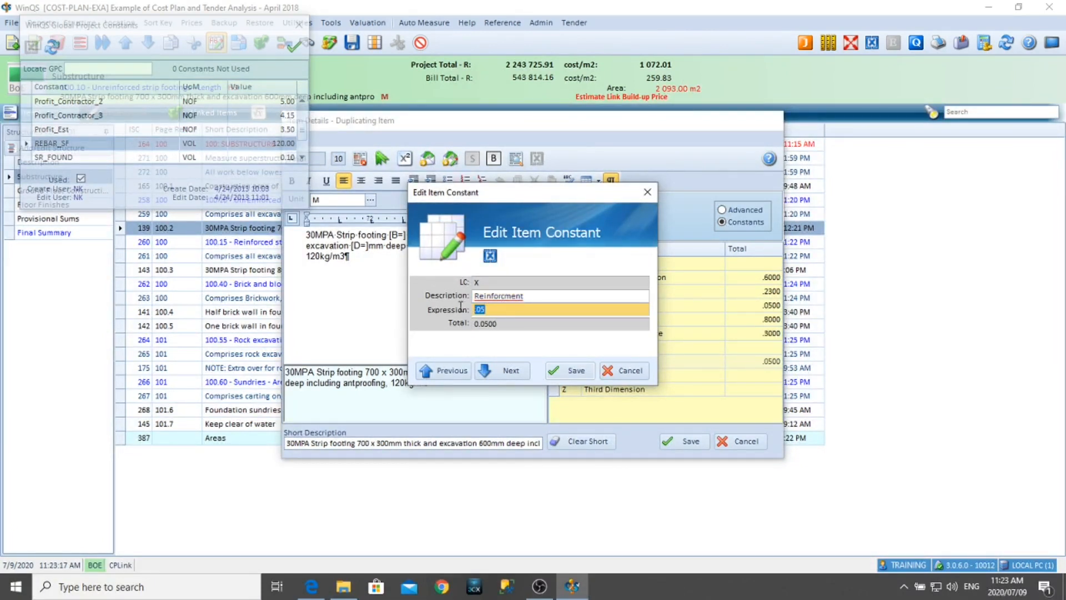
{"action": "double_click", "coordinate": [149, 142]}
{"action": "type", "text": "/1000"}
{"action": "left_click", "coordinate": [581, 372]}
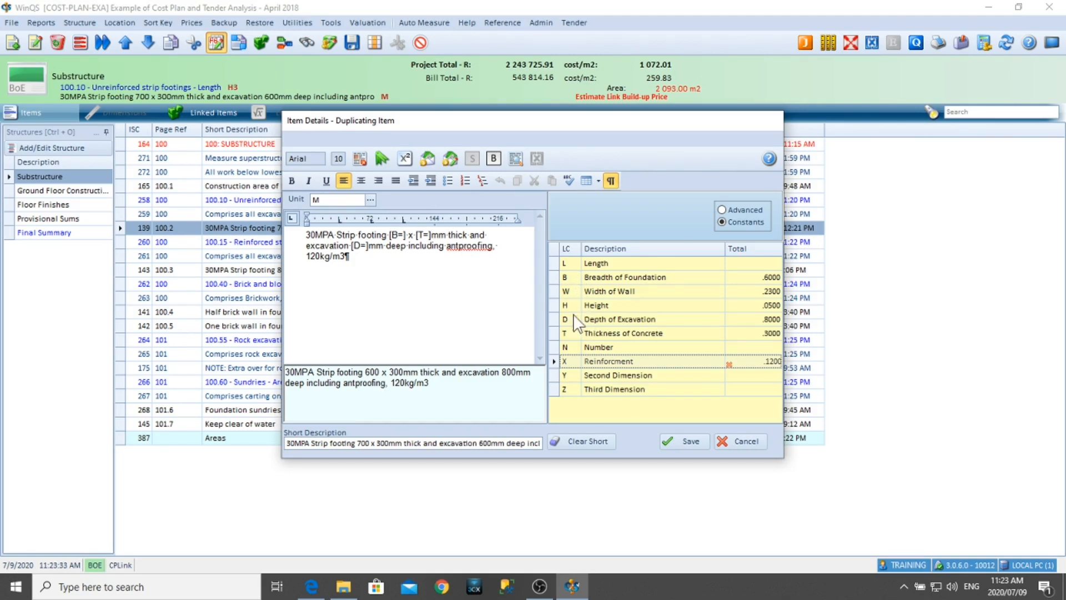
- Clear the duplicate's old short description, save the item, and compare it with the original 700 x 300mm footing row
{"action": "left_click", "coordinate": [583, 444]}
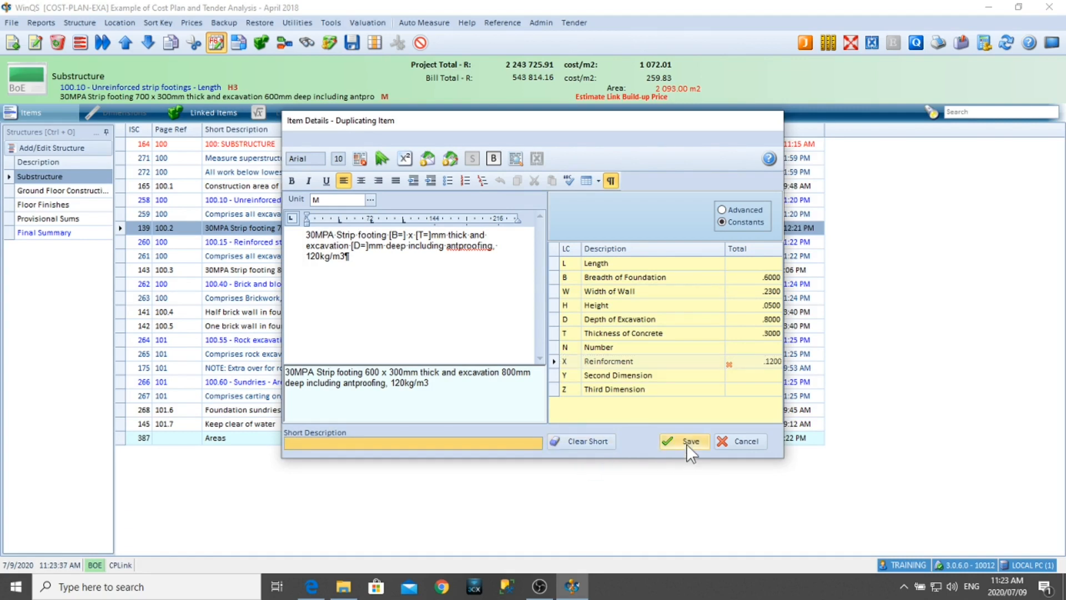
{"action": "left_click", "coordinate": [687, 443]}
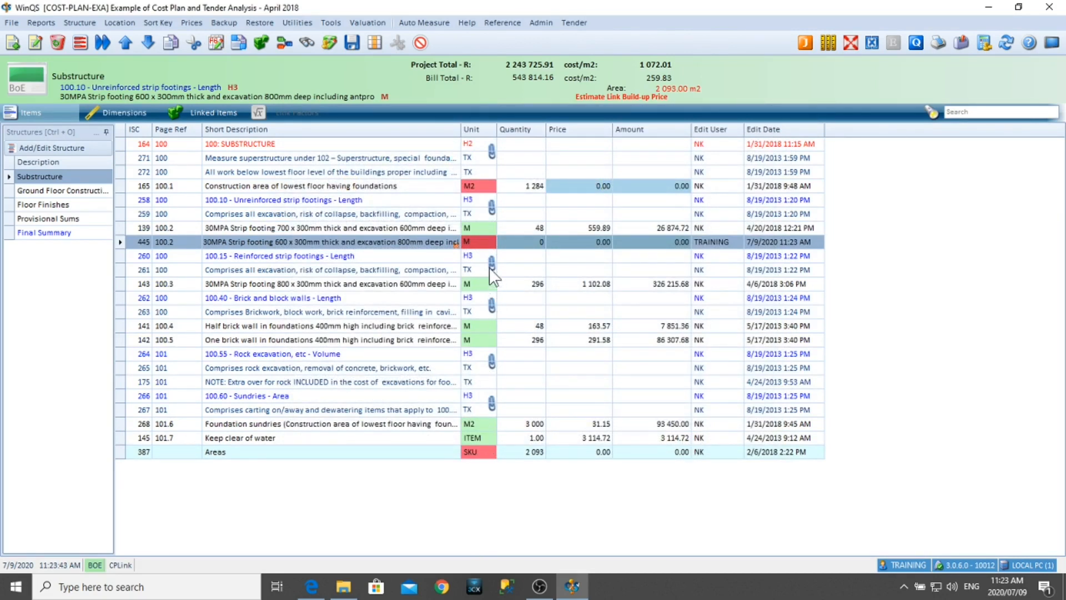
{"action": "left_click", "coordinate": [485, 227]}
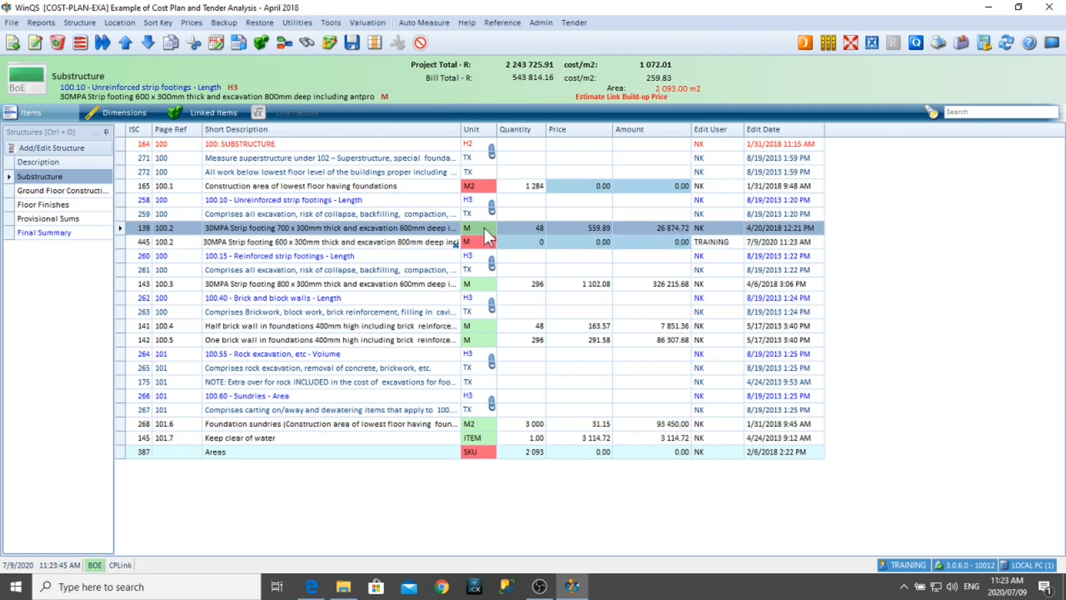
- Start linking the Earthworks bill item 50, Excav ne 2m dp Trenches, to the new 600 x 300mm strip footing item
{"action": "left_click", "coordinate": [484, 240]}
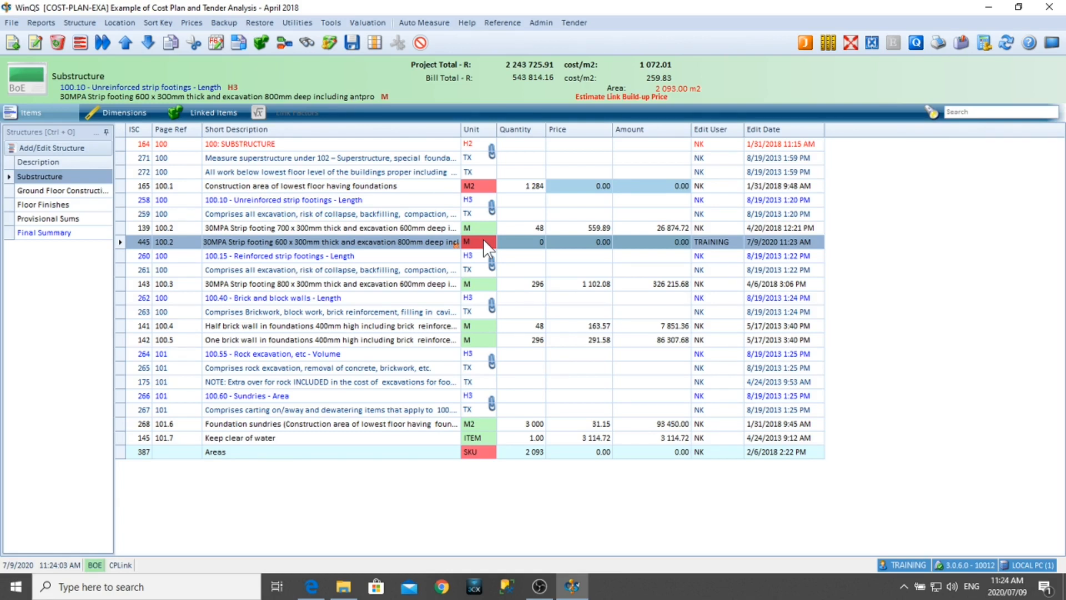
{"action": "left_click", "coordinate": [216, 114]}
{"action": "left_click", "coordinate": [12, 43]}
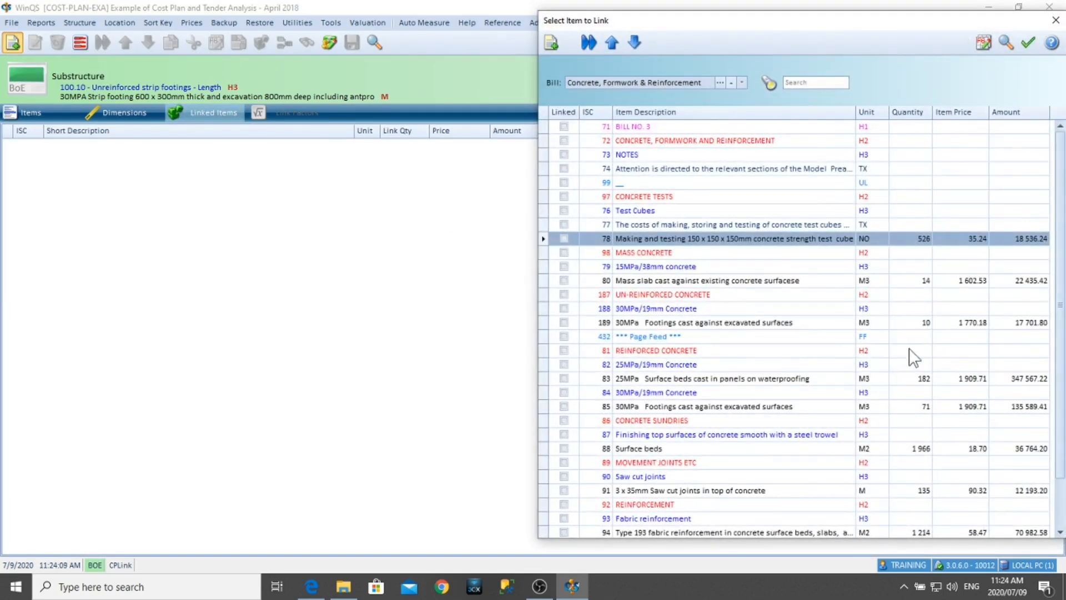
{"action": "left_click", "coordinate": [732, 83]}
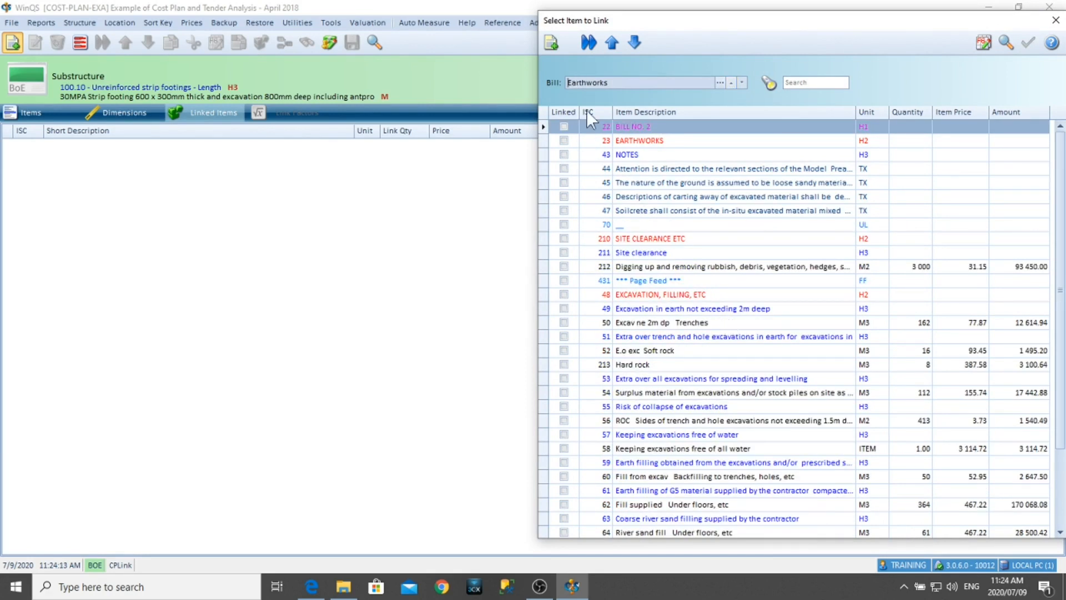
{"action": "left_click", "coordinate": [661, 325]}
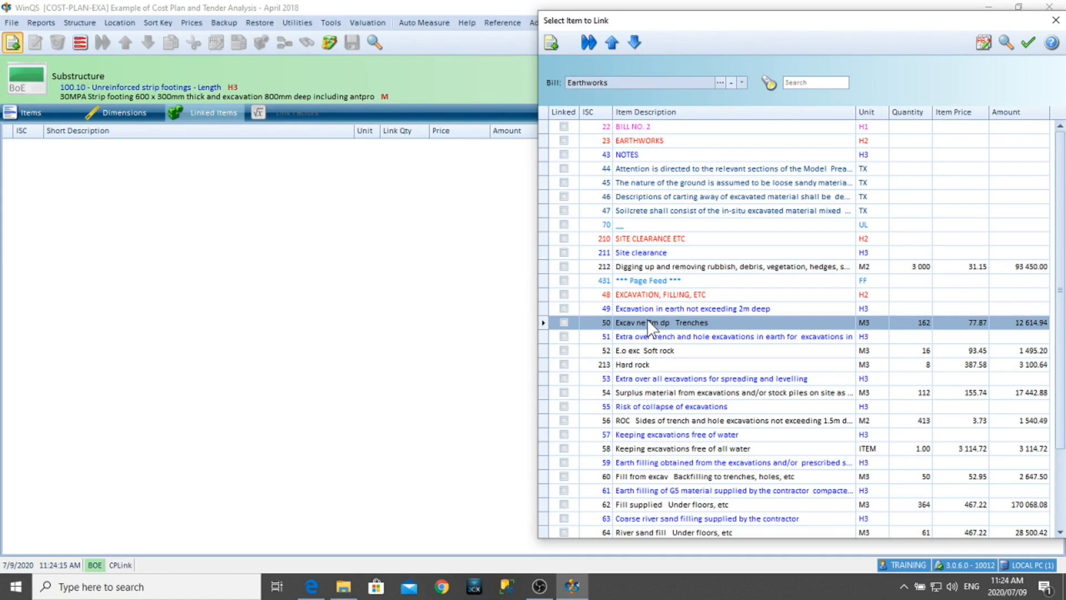
{"action": "double_click", "coordinate": [648, 323]}
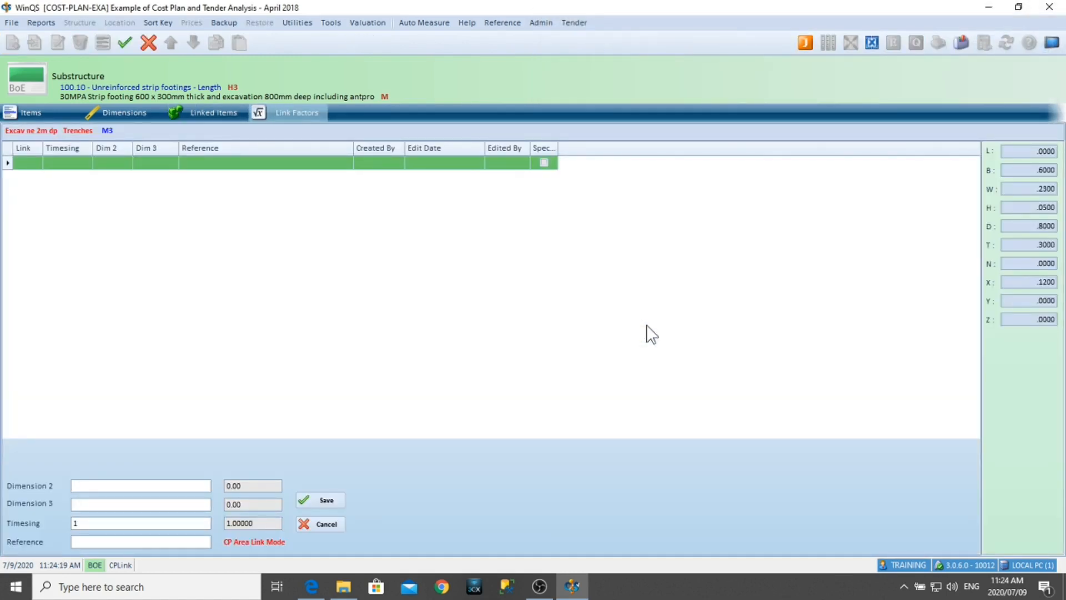
- Save a link factor for the trench excavation with Dimension 2 as B and Dimension 3 as D
{"action": "type", "text": "B"}
{"action": "type", "text": "D"}
{"action": "key", "text": "Tab"}
{"action": "key", "text": "Return"}
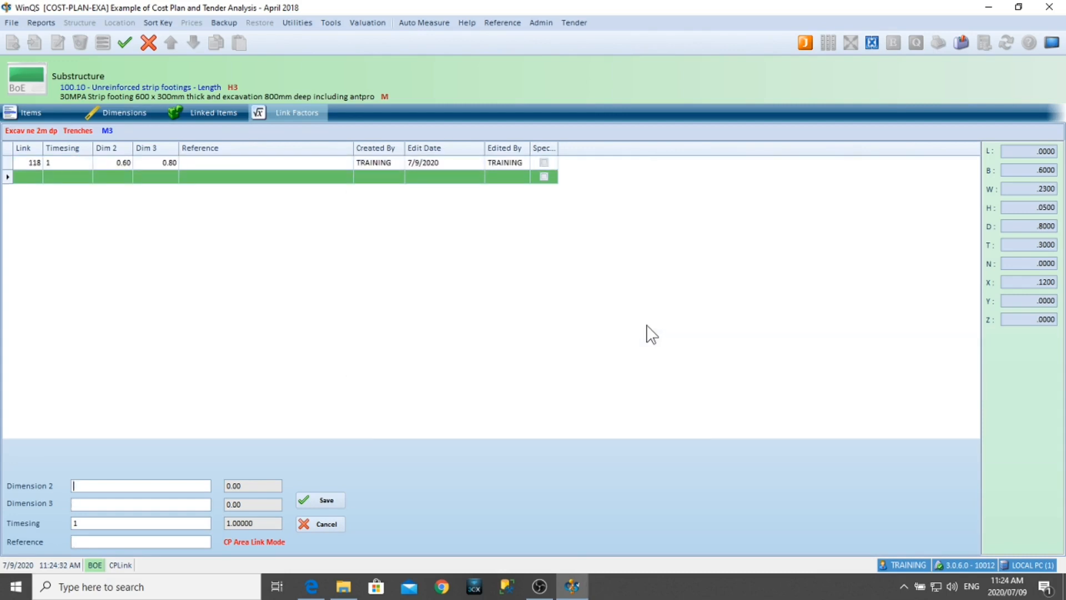
{"action": "key", "text": "Escape"}
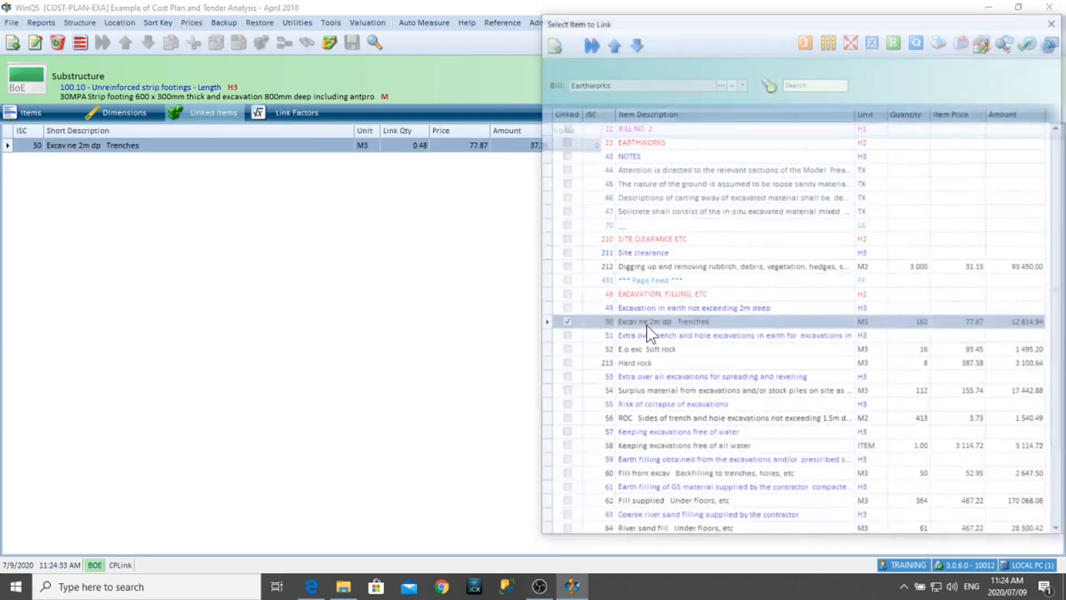
- Start linking Surplus material item 54, consult the footing diagram on page 11 of the linking presentation PDF, and return to WinQS
{"action": "left_click", "coordinate": [645, 393]}
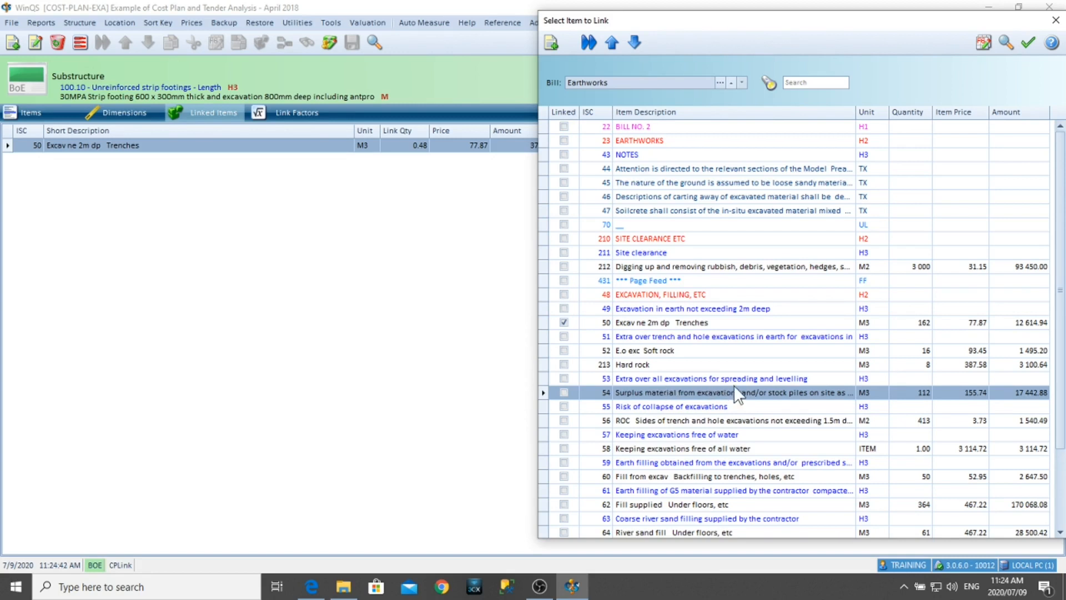
{"action": "double_click", "coordinate": [700, 393]}
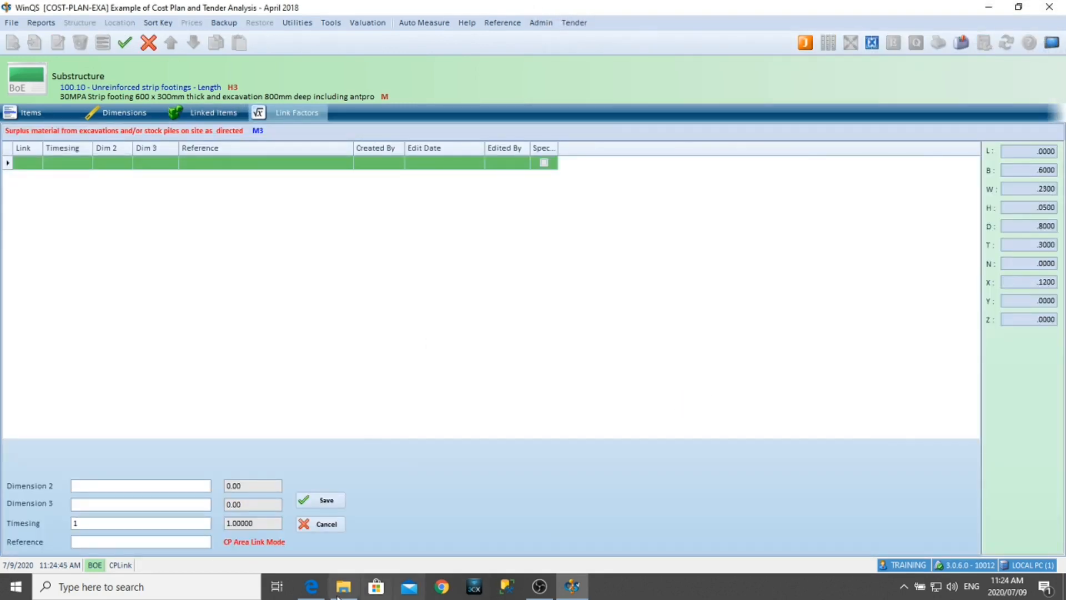
{"action": "left_click", "coordinate": [311, 587]}
{"action": "scroll", "coordinate": [346, 353], "scroll_direction": "up", "scroll_amount": 1}
{"action": "scroll", "coordinate": [346, 354], "scroll_direction": "up", "scroll_amount": 20}
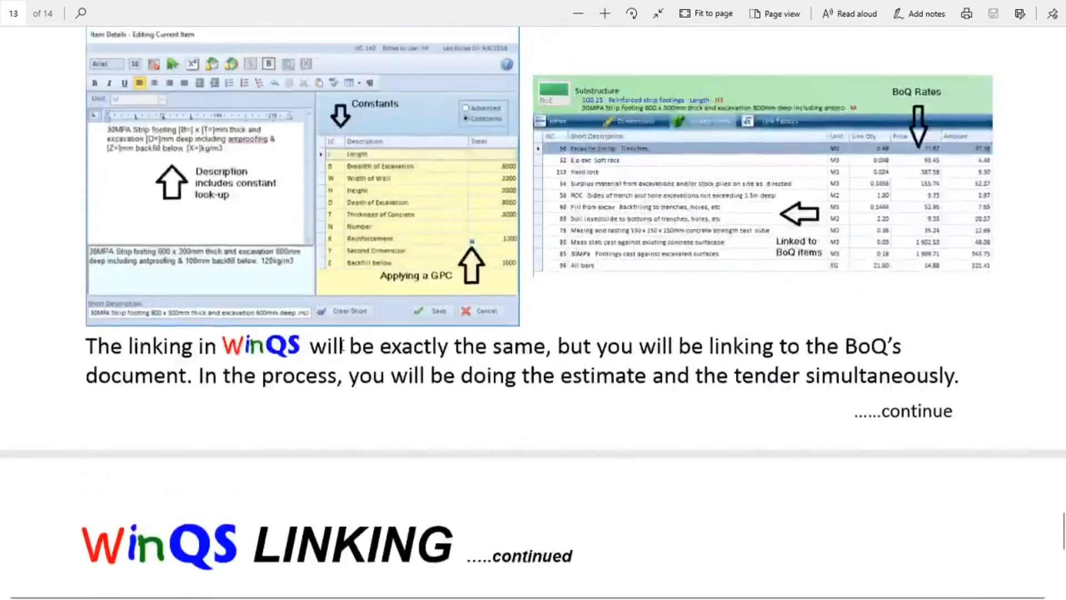
{"action": "scroll", "coordinate": [346, 354], "scroll_direction": "down", "scroll_amount": 2}
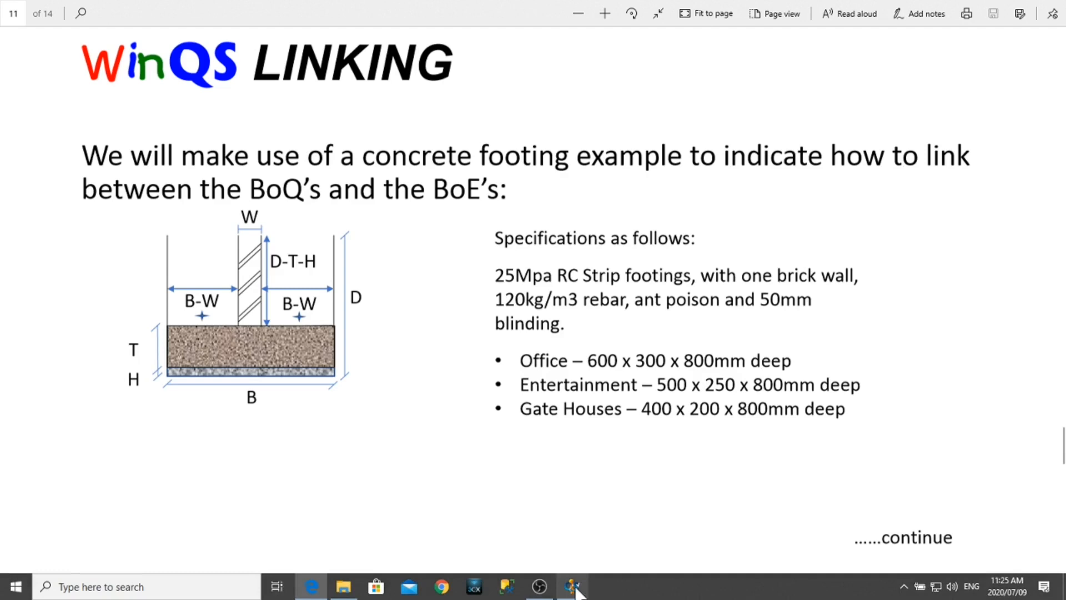
{"action": "left_click", "coordinate": [573, 588]}
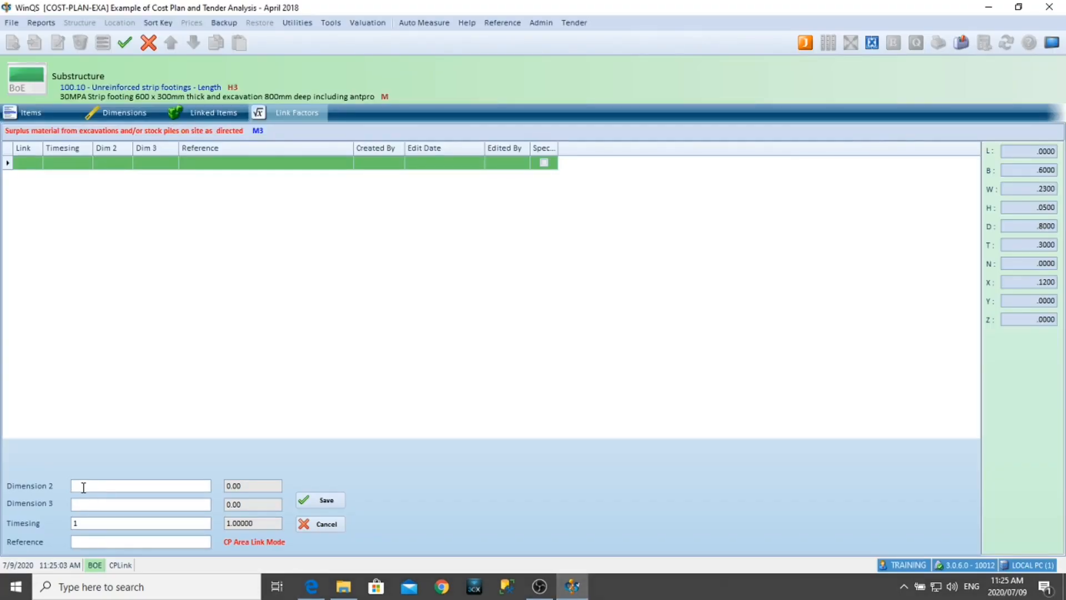
- Save a link factor for the surplus material with Dimension 2 as W and Dimension 3 as D-T-H
{"action": "type", "text": "W"}
{"action": "key", "text": "Tab"}
{"action": "type", "text": "D-T-H"}
{"action": "key", "text": "Tab"}
{"action": "key", "text": "Tab"}
{"action": "key", "text": "Return"}
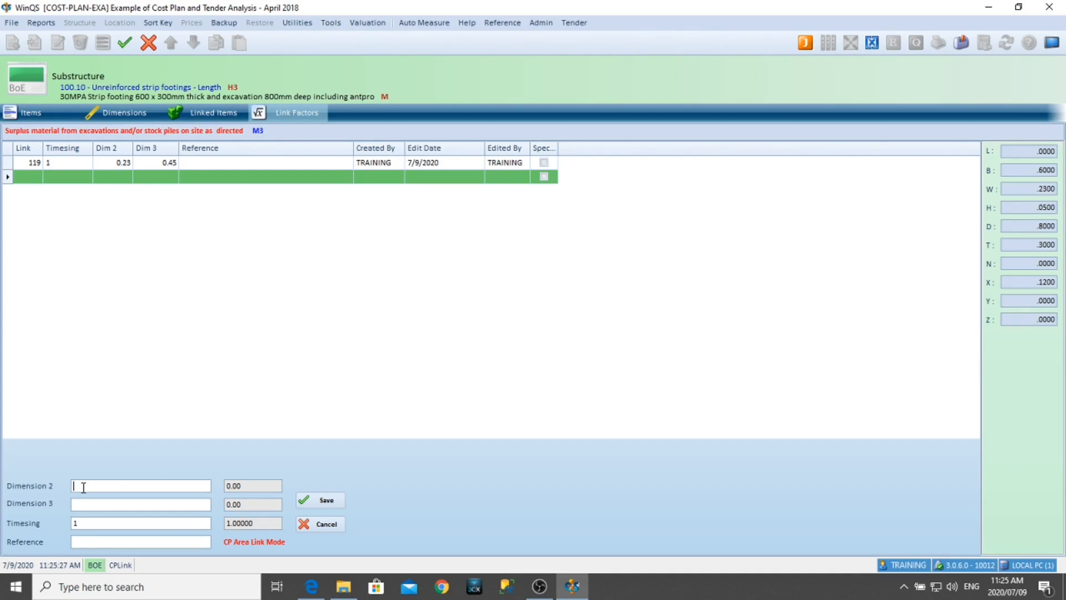
- Add a second surplus material link factor with Dimension 2 as B and Dimension 3 as H+T, and finish the link
{"action": "type", "text": "B"}
{"action": "key", "text": "Tab"}
{"action": "type", "text": "H+T"}
{"action": "key", "text": "Return"}
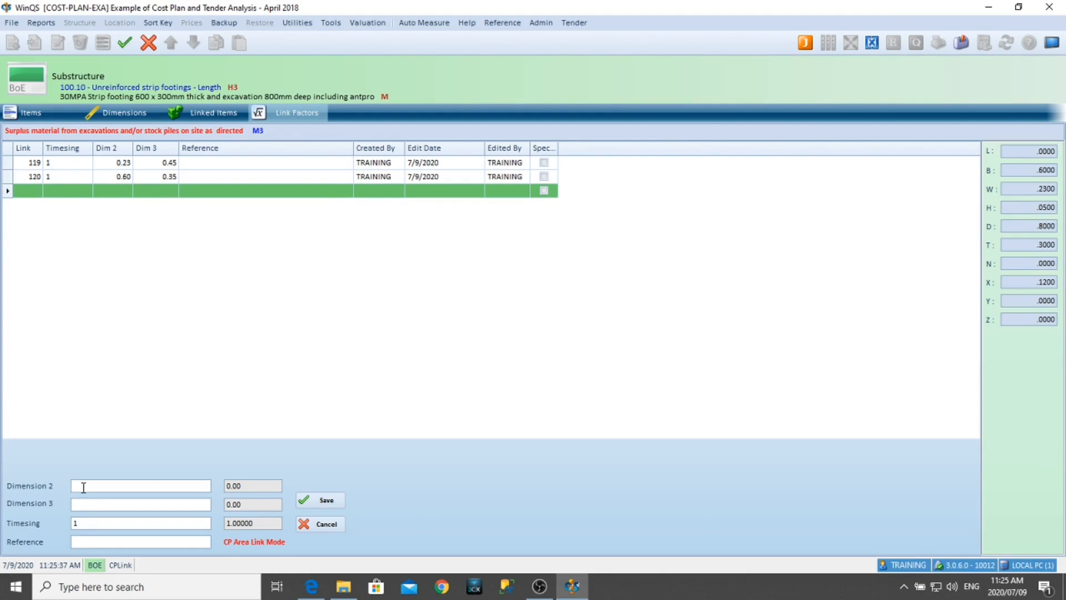
{"action": "key", "text": "Escape"}
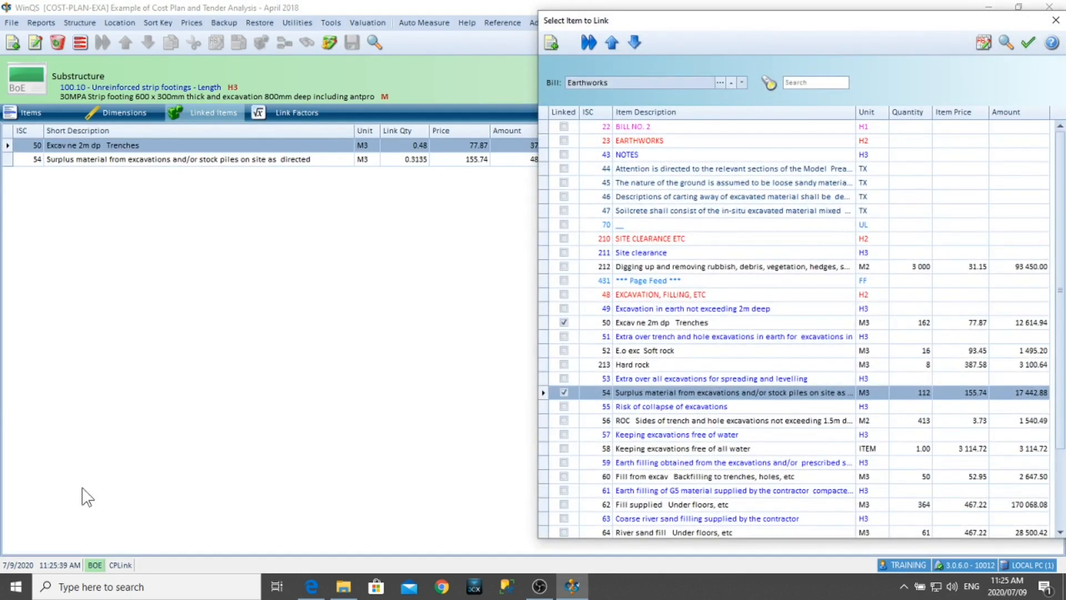
- Link item 56, ROC Sides of trench and hole excavations, with Dimension 2 as D and Timesing 2
{"action": "double_click", "coordinate": [636, 423]}
{"action": "type", "text": "D"}
{"action": "key", "text": "Tab"}
{"action": "type", "text": "2"}
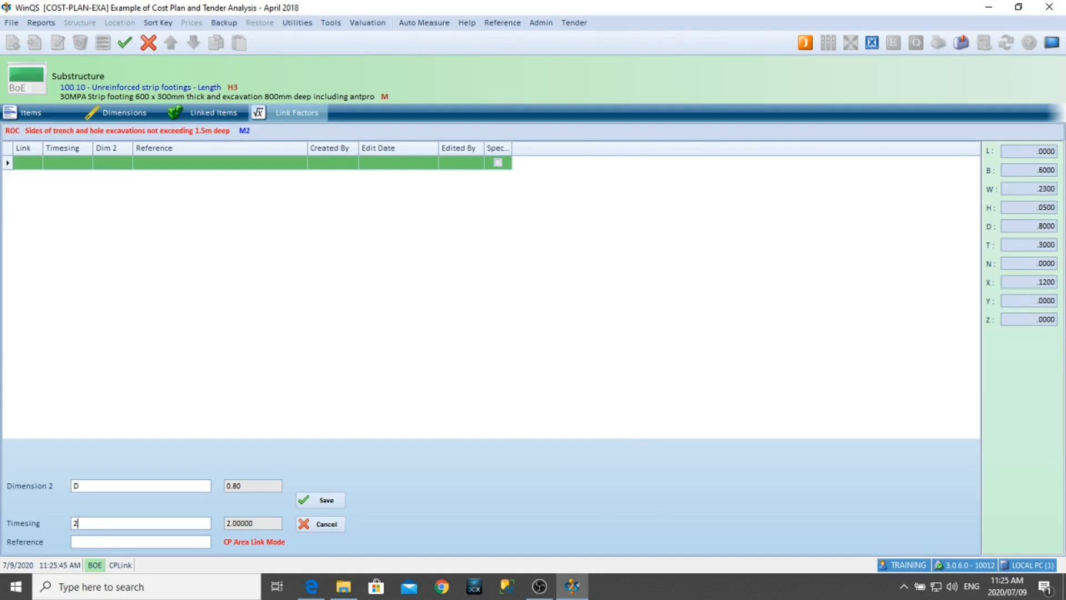
{"action": "key", "text": "Return"}
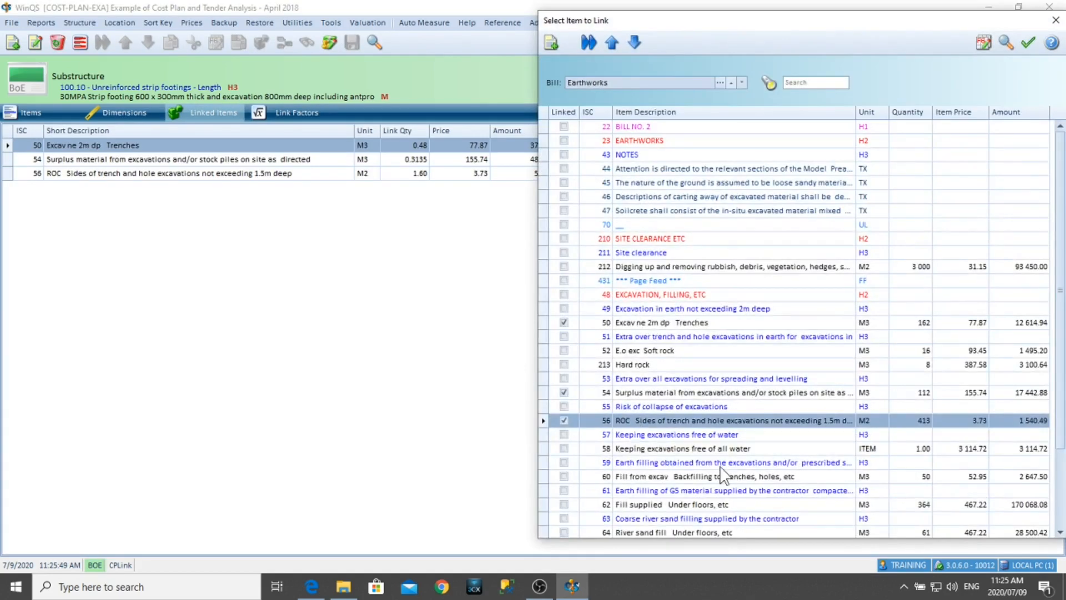
- Consult the PDF footing diagram and link item 60, Backfilling to trenches, with Dimension 2 as B-W and Dimension 3 as D-T-H
{"action": "left_click", "coordinate": [714, 476]}
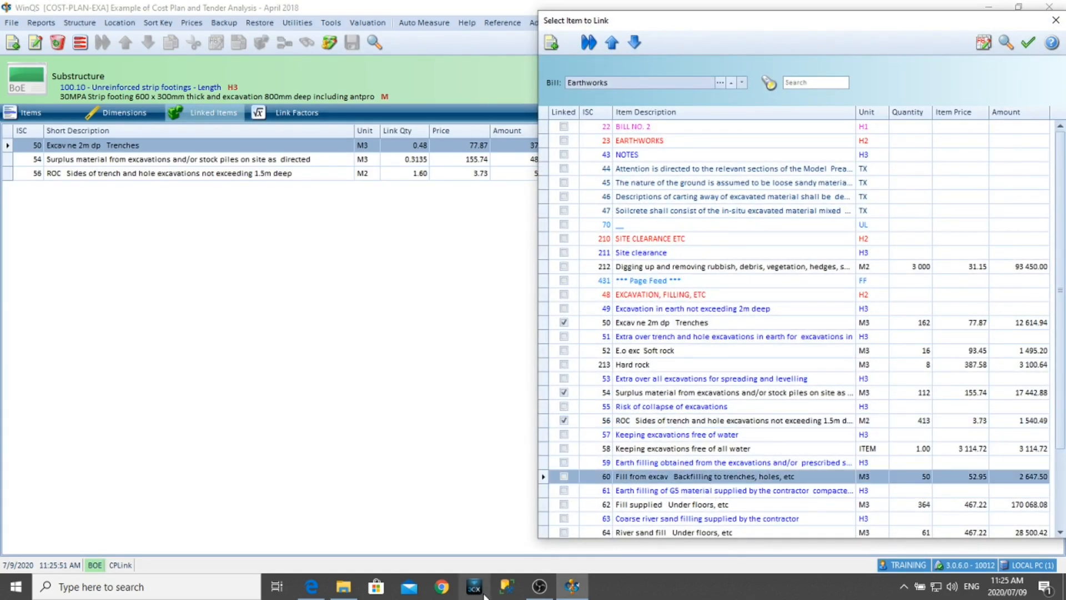
{"action": "left_click", "coordinate": [311, 586]}
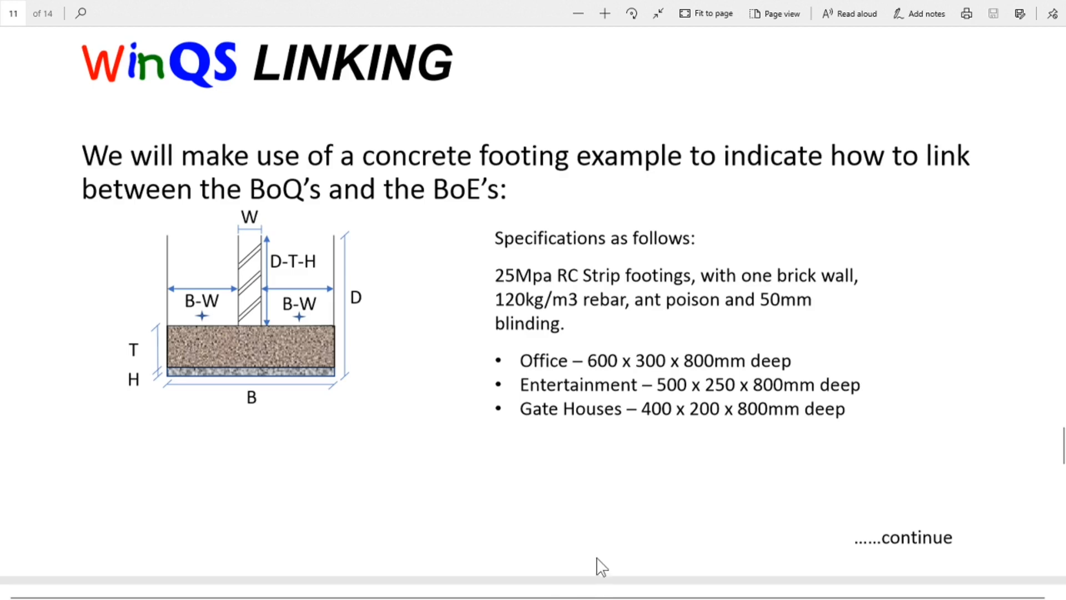
{"action": "left_click", "coordinate": [573, 593]}
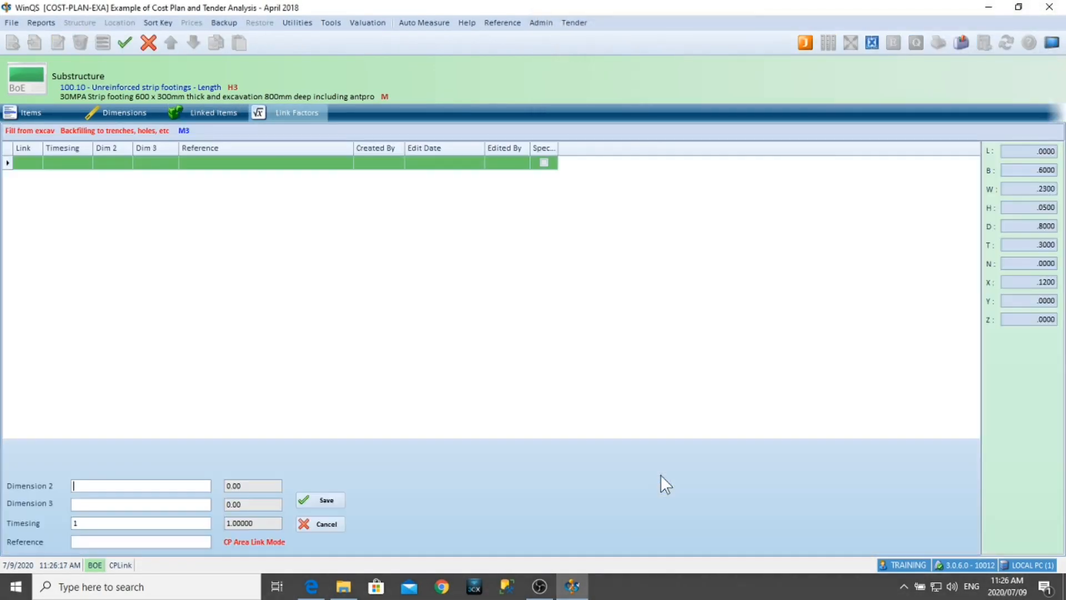
{"action": "type", "text": "B-W"}
{"action": "key", "text": "Tab"}
{"action": "type", "text": "D-T-H"}
{"action": "key", "text": "Tab"}
{"action": "key", "text": "Escape"}
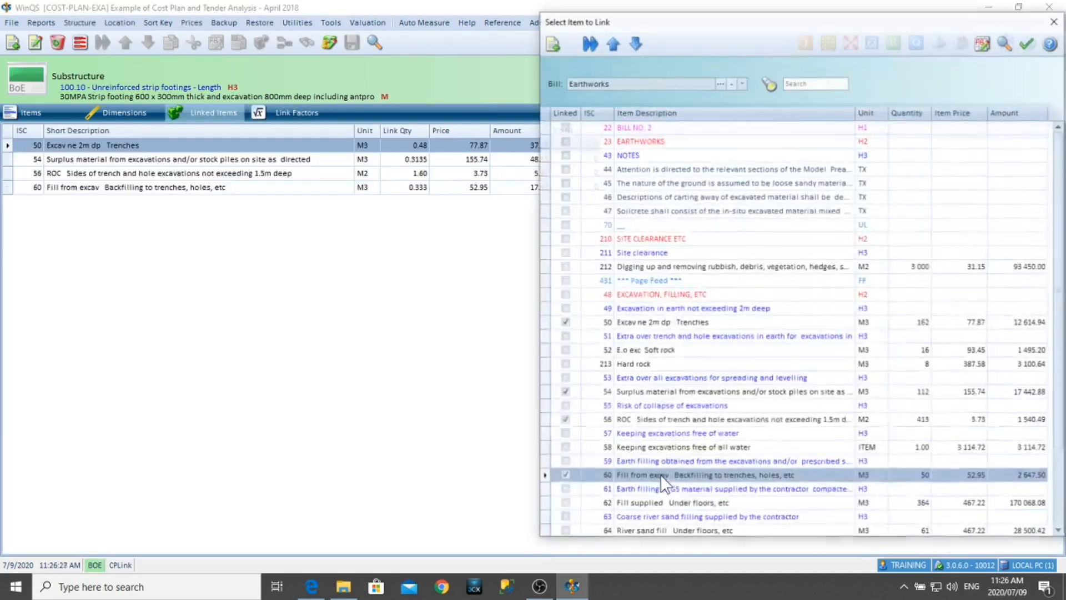
- Link item 69, Soil insecticide to bottoms of trenches, with Dimension 2 as D+B+D
{"action": "key", "text": "Down"}
{"action": "key", "text": "Down"}
{"action": "key", "text": "Down"}
{"action": "key", "text": "Down"}
{"action": "key", "text": "Down"}
{"action": "key", "text": "Down"}
{"action": "key", "text": "Down"}
{"action": "key", "text": "Down"}
{"action": "key", "text": "Down"}
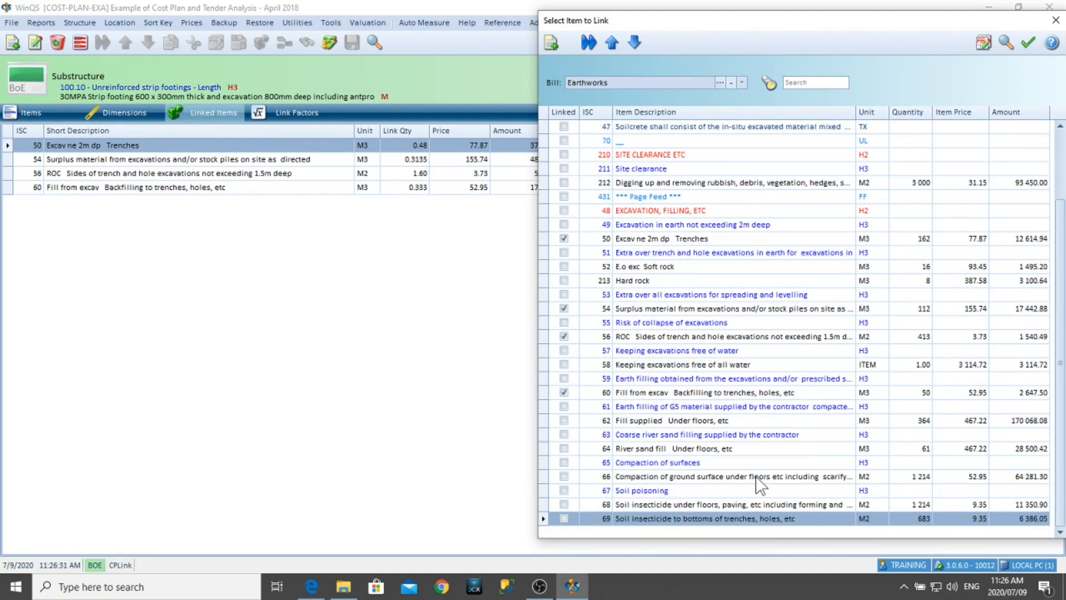
{"action": "double_click", "coordinate": [670, 518]}
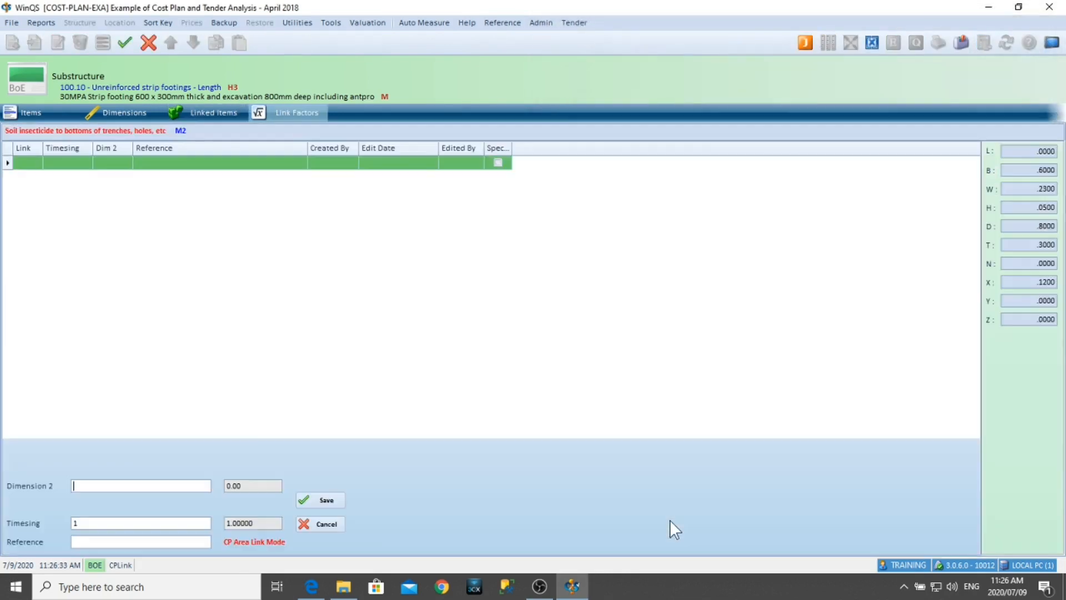
{"action": "type", "text": "D+B+D"}
{"action": "key", "text": "Return"}
{"action": "key", "text": "Return"}
{"action": "key", "text": "Return"}
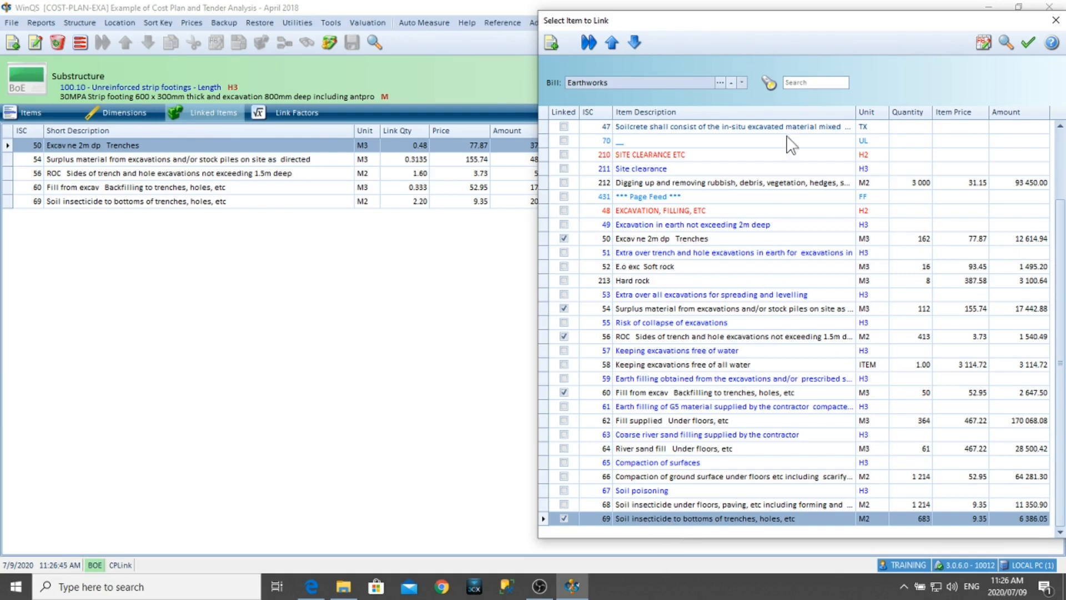
- Browse to the Concrete, Formwork & Reinforcement bill, finish linking, and compare the strip footing item's price with its linked items
{"action": "left_click", "coordinate": [743, 83]}
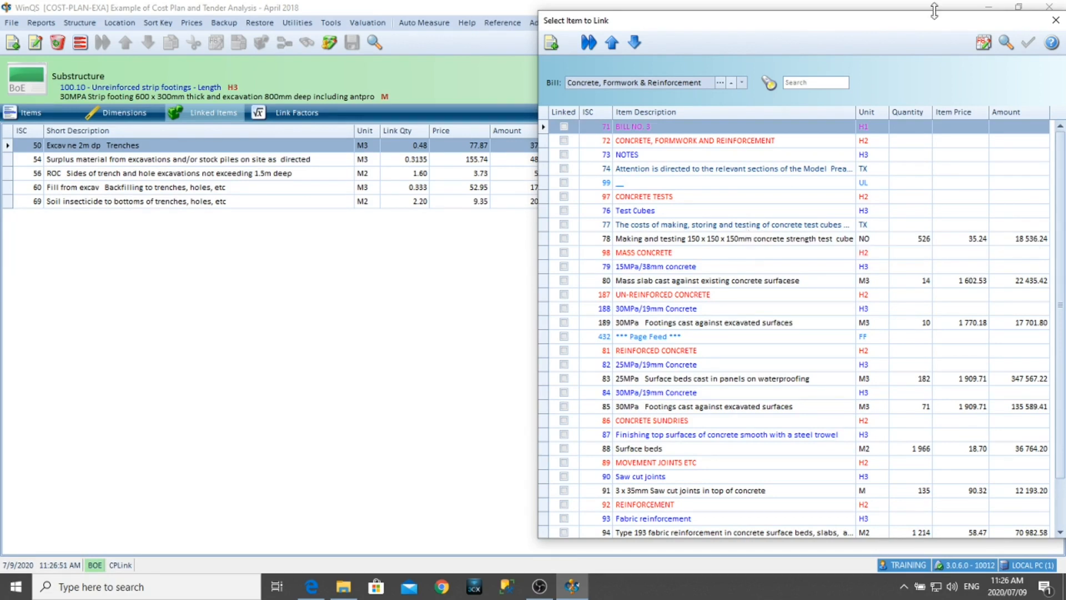
{"action": "left_click", "coordinate": [1054, 22]}
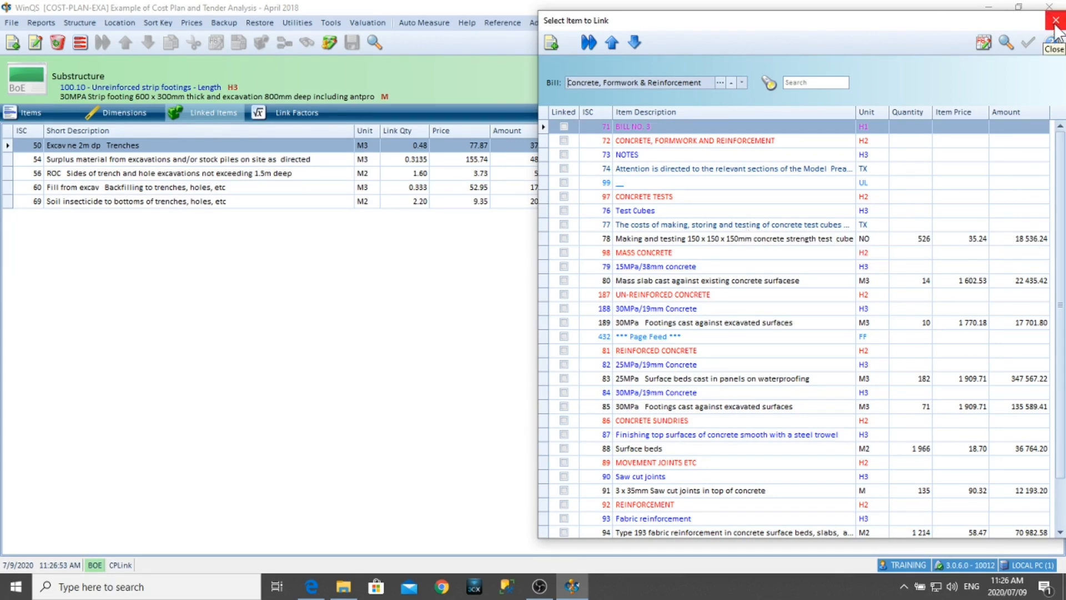
{"action": "left_click", "coordinate": [24, 112]}
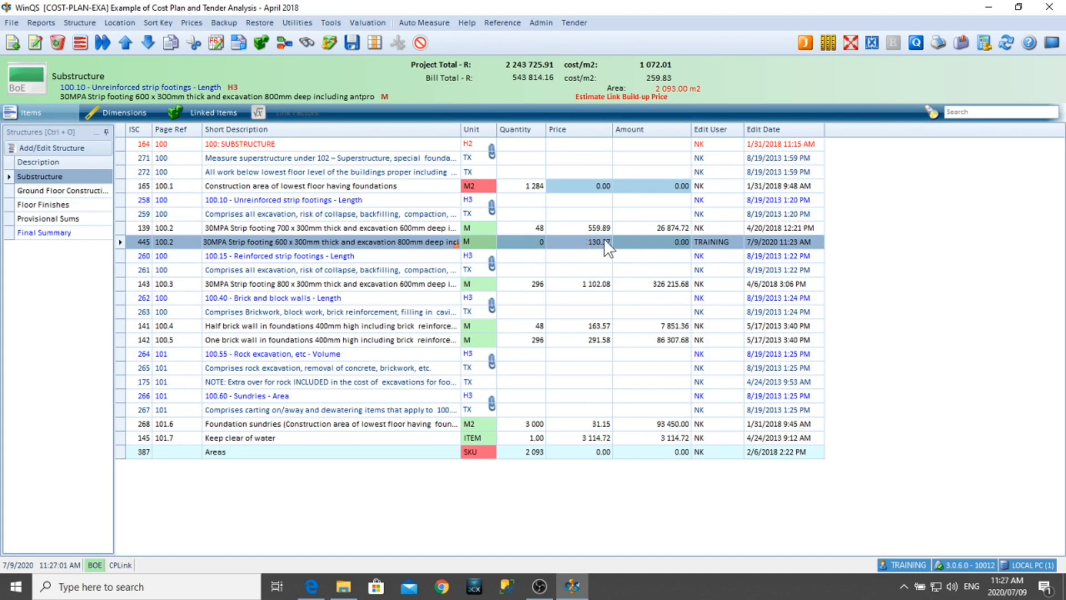
{"action": "left_click", "coordinate": [204, 112]}
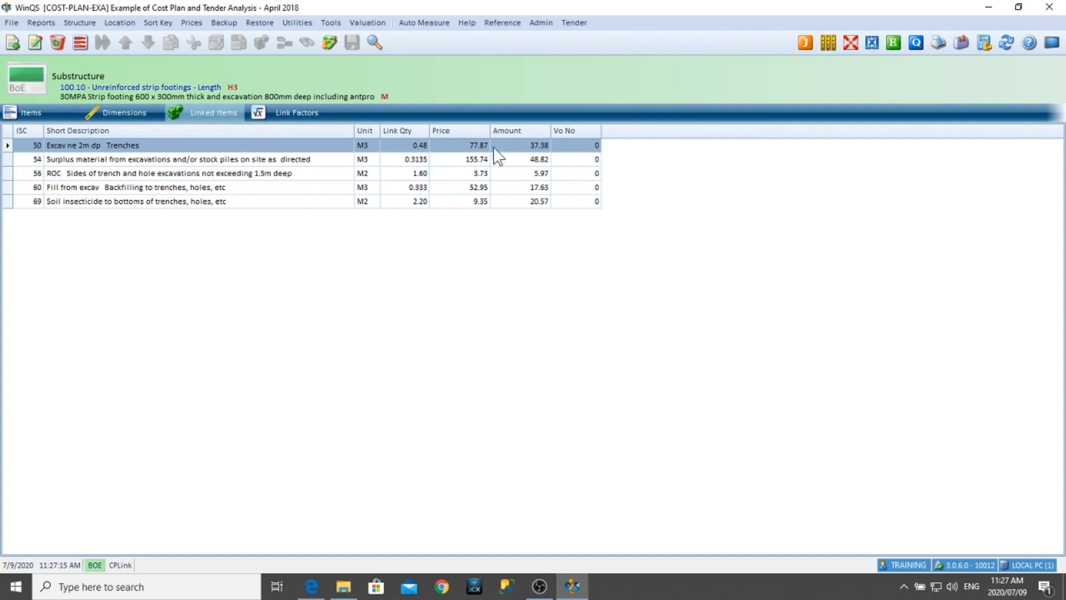
{"action": "left_click", "coordinate": [40, 111]}
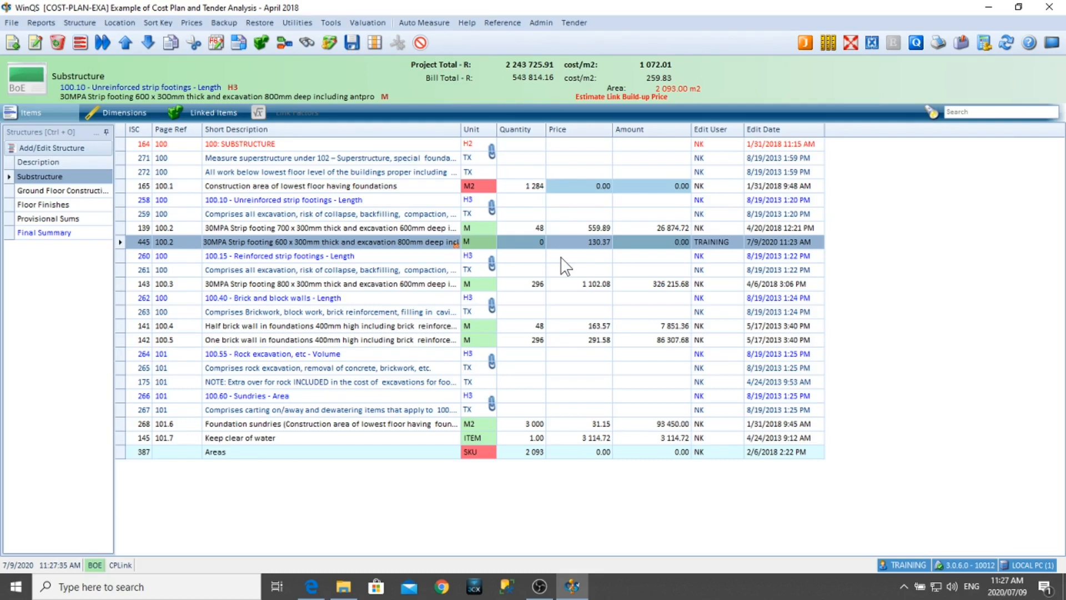
- Switch to the dimensionX document, dismiss the import error, and examine the measured Areas and Collections, including the import from dimensionX option
{"action": "left_click", "coordinate": [852, 47]}
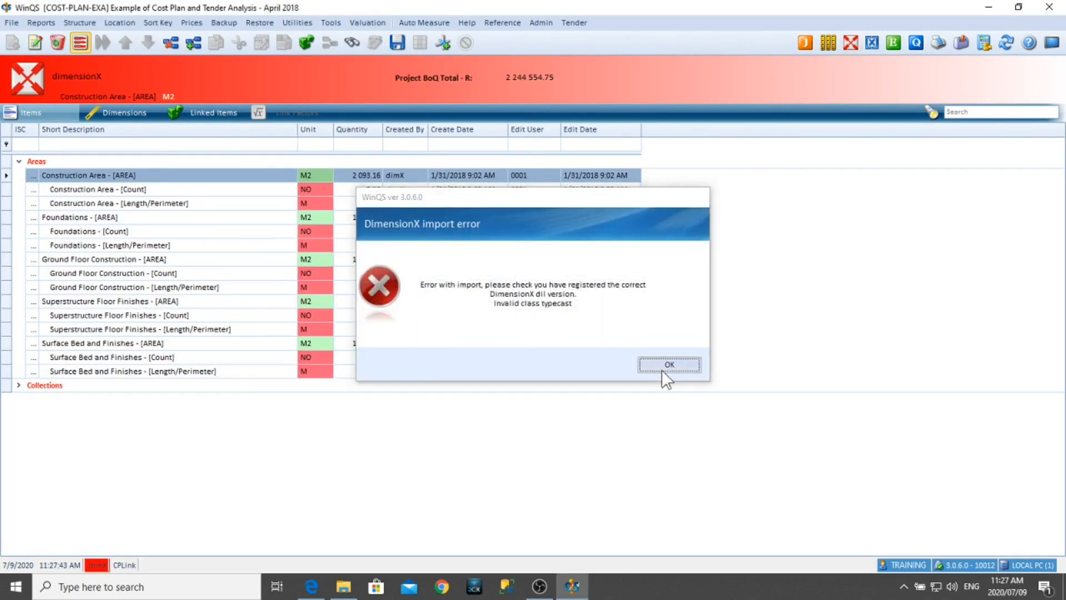
{"action": "left_click", "coordinate": [663, 366]}
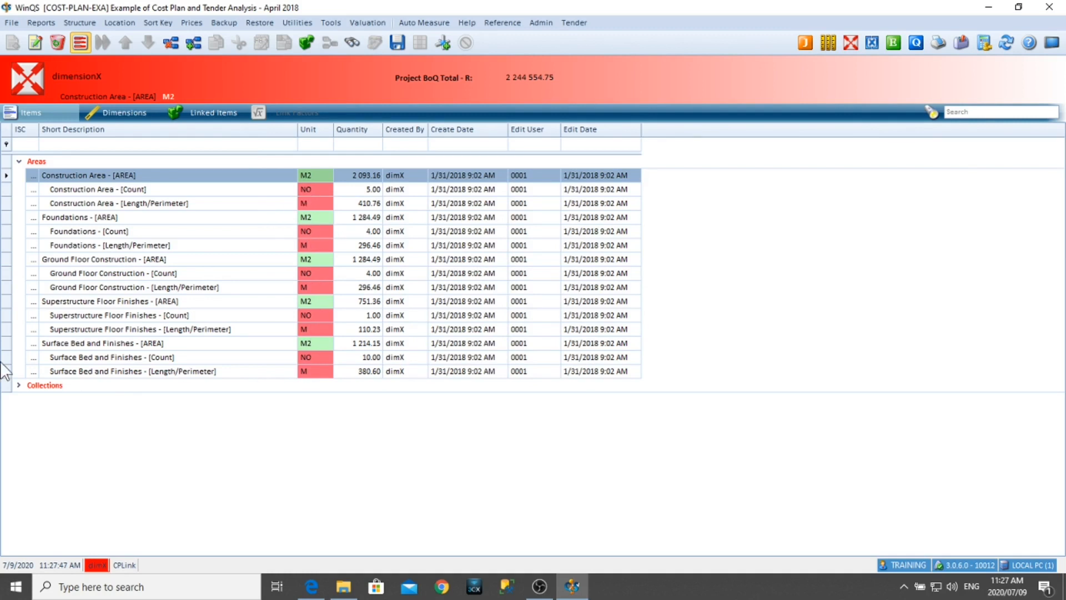
{"action": "left_click", "coordinate": [19, 385]}
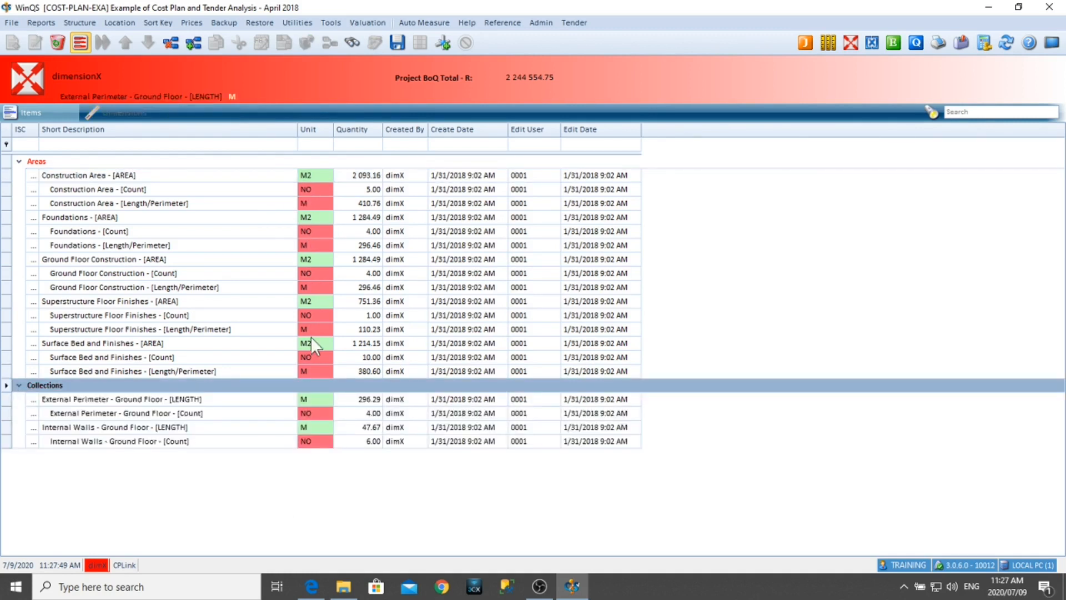
{"action": "left_click", "coordinate": [411, 21]}
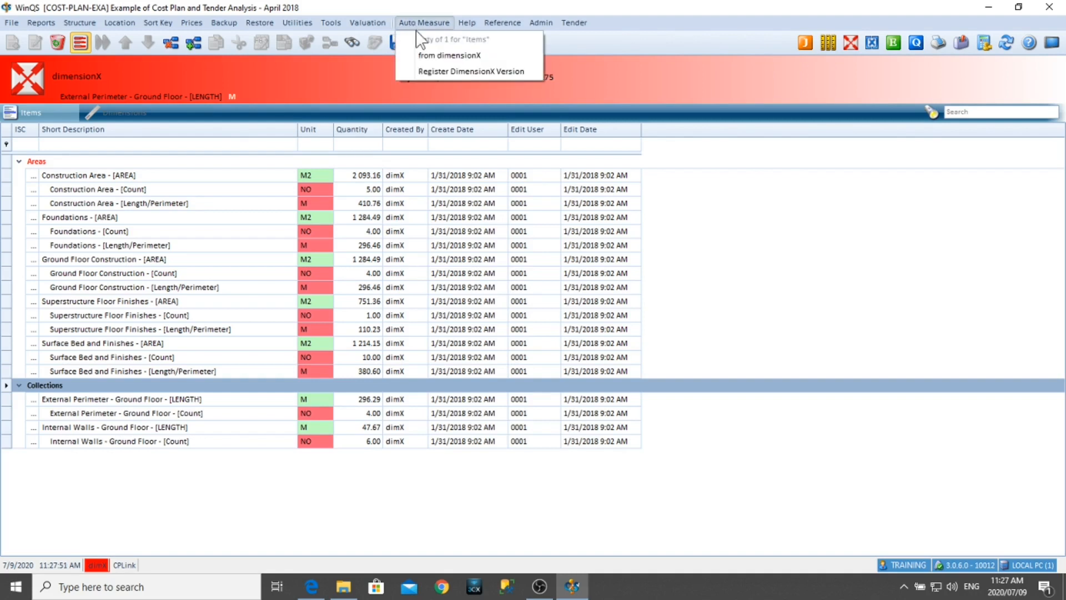
{"action": "left_click", "coordinate": [444, 55]}
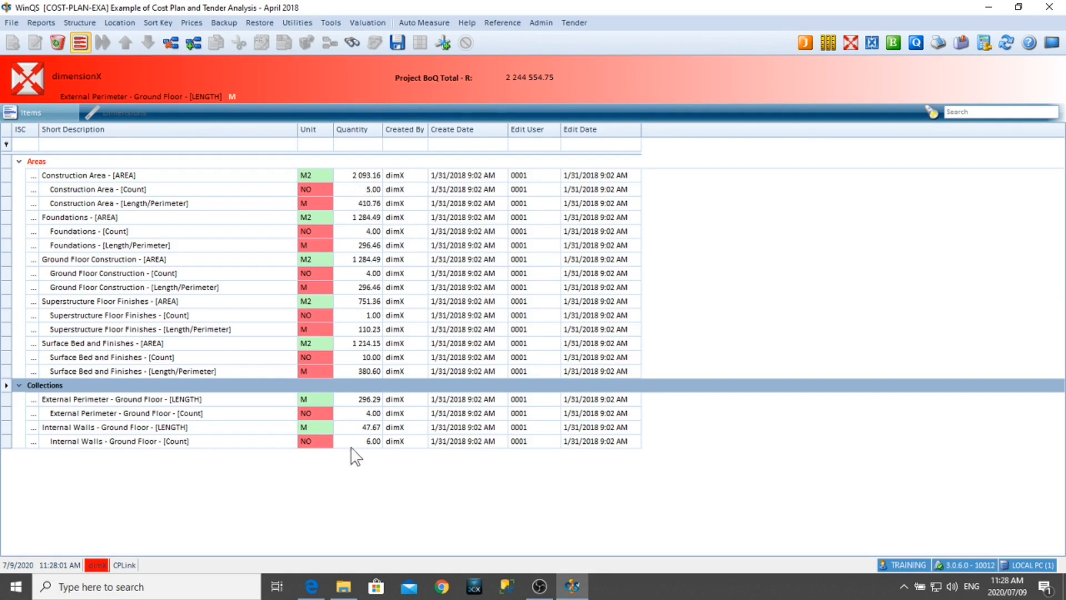
{"action": "left_click", "coordinate": [315, 173]}
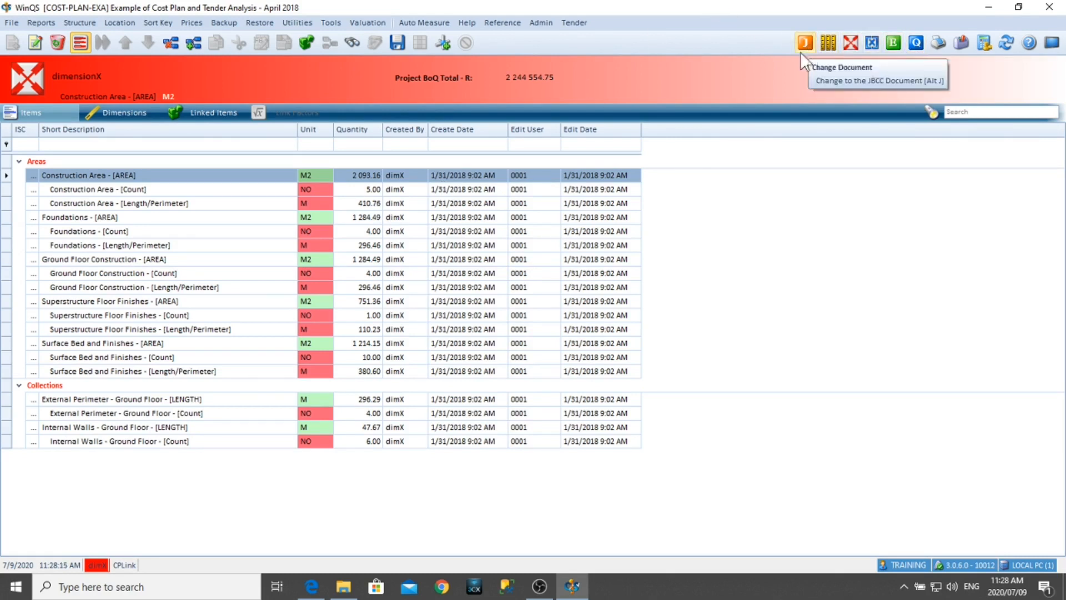
- Switch to the BoQ document, open the CCR-VO-EXAMPLE project without adding a new CCR report, and show its Earthworks bill
{"action": "left_click", "coordinate": [916, 43]}
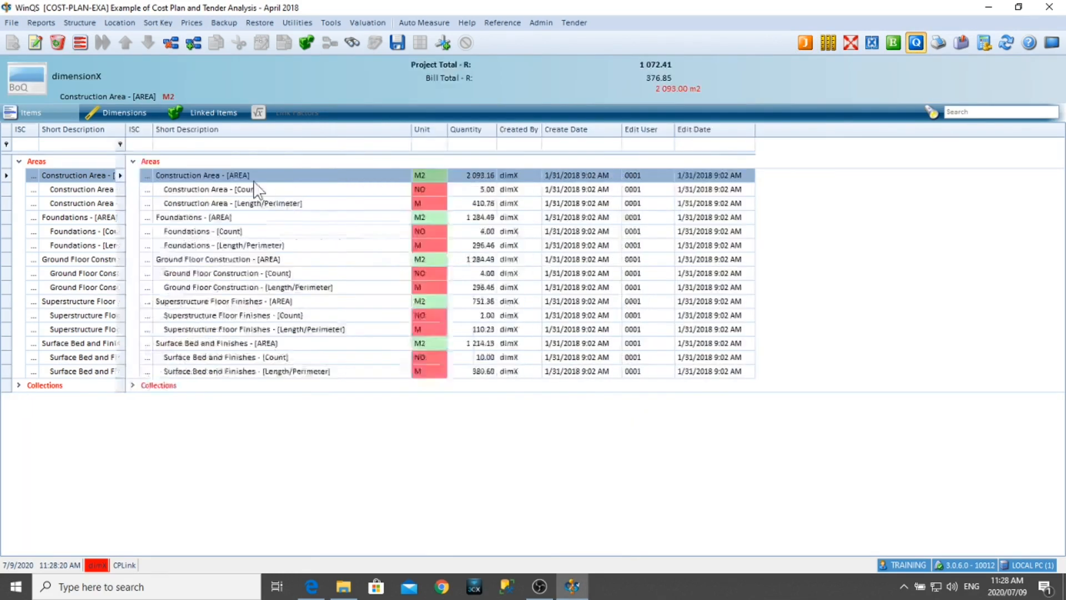
{"action": "left_click", "coordinate": [13, 24]}
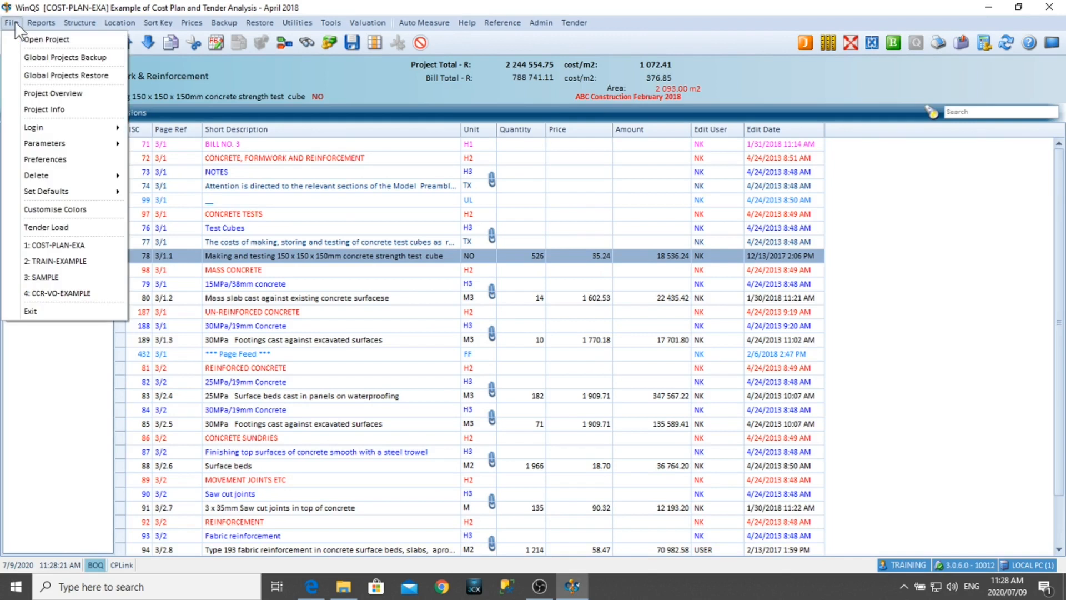
{"action": "left_click", "coordinate": [28, 44]}
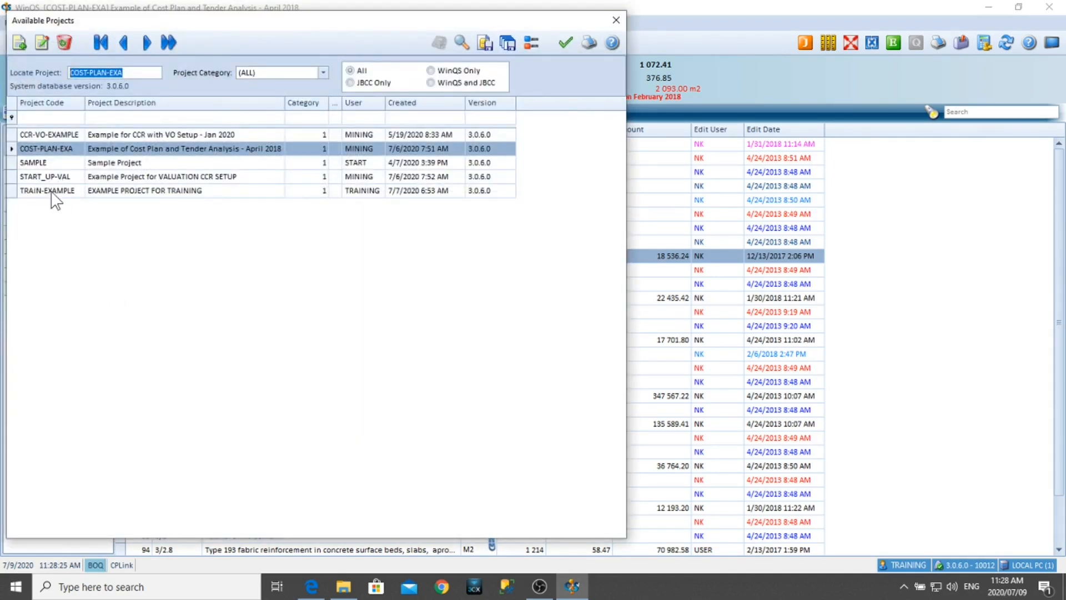
{"action": "double_click", "coordinate": [45, 135]}
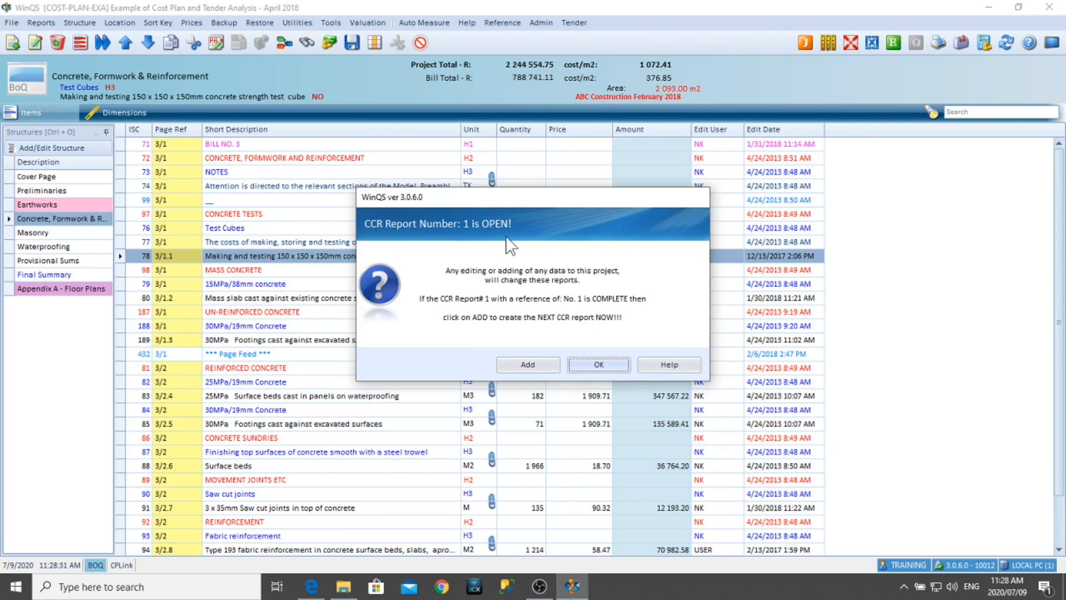
{"action": "left_click", "coordinate": [576, 367]}
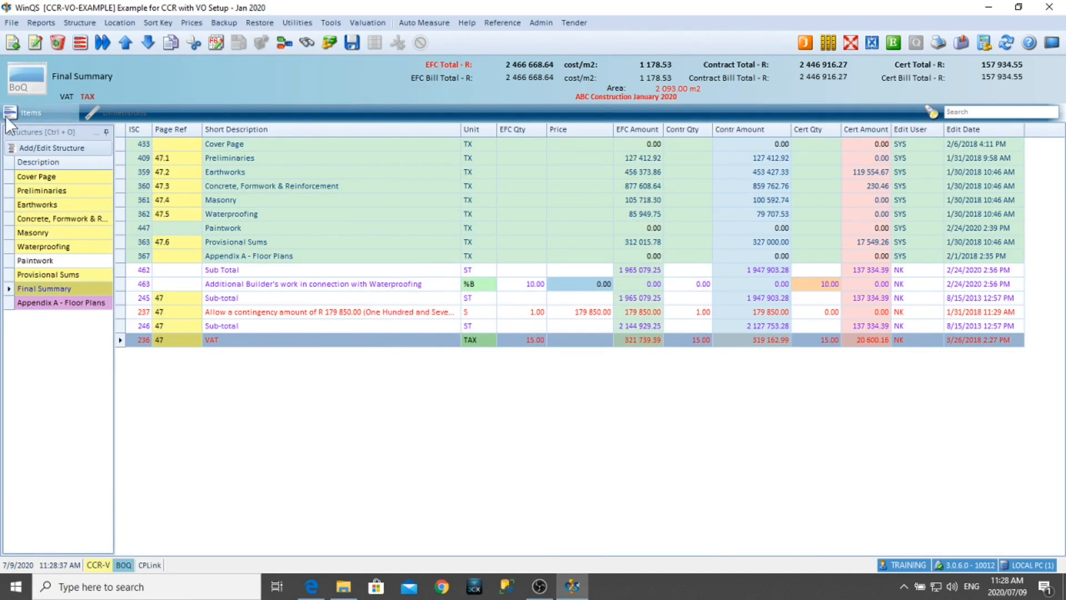
{"action": "left_click", "coordinate": [30, 206]}
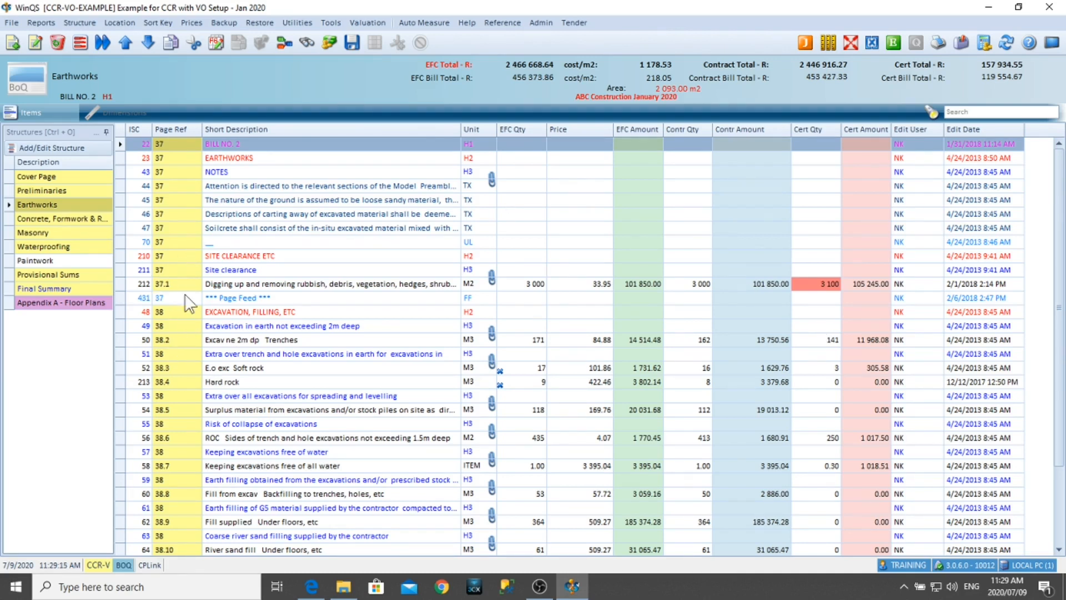
- View the Paintwork bill's valuation by quantity for location [A2] GROUND FLOOR CONSTRUCTION without skipping unmeasured items, then exit without entering a progress quantity
{"action": "left_click", "coordinate": [35, 260]}
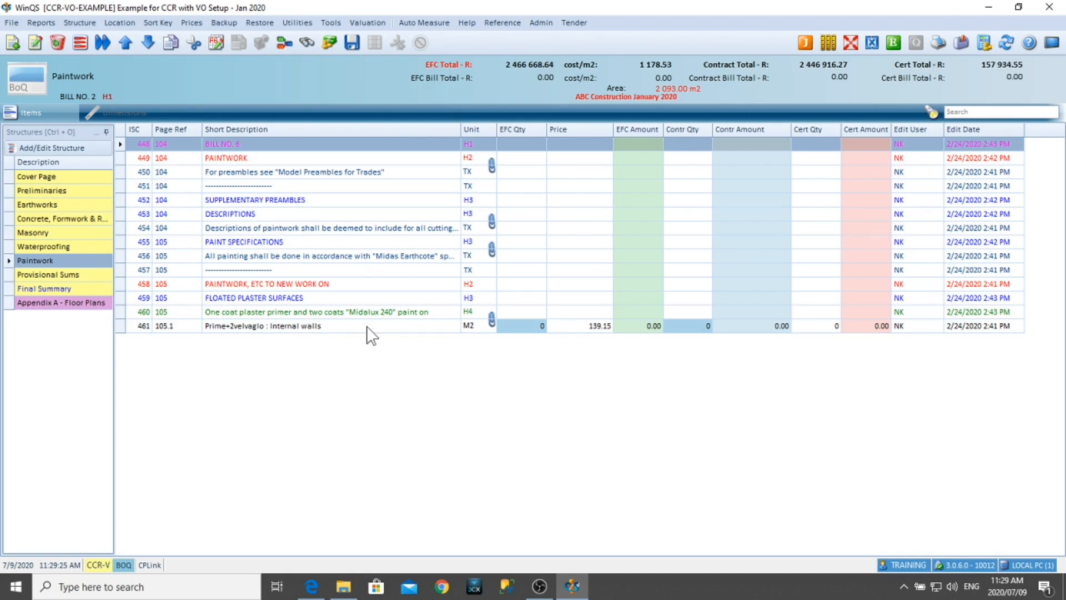
{"action": "left_click", "coordinate": [365, 24]}
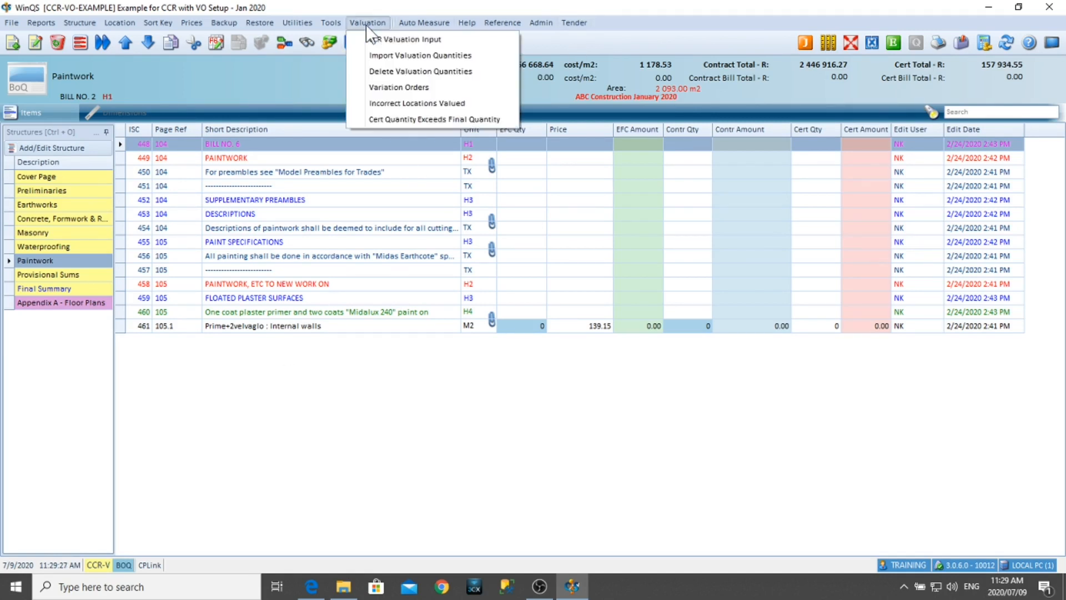
{"action": "left_click", "coordinate": [370, 38]}
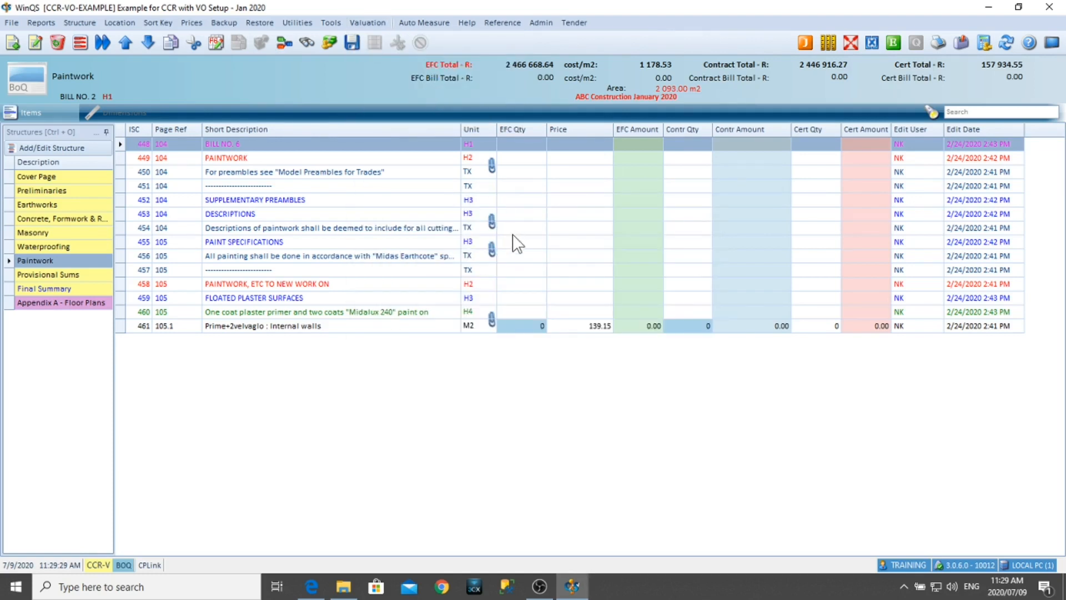
{"action": "left_click", "coordinate": [453, 212]}
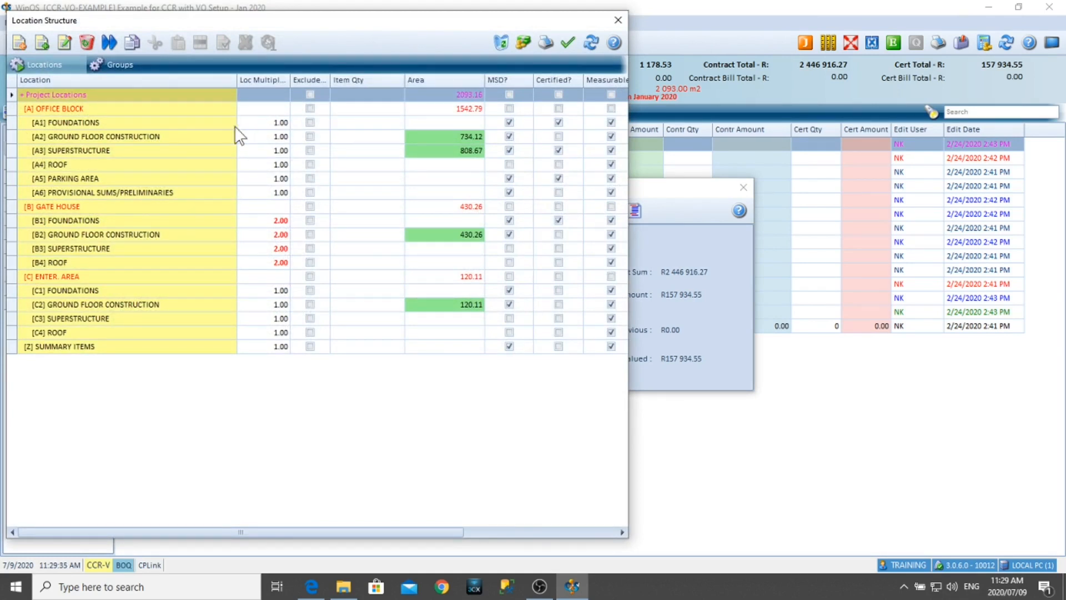
{"action": "double_click", "coordinate": [377, 141]}
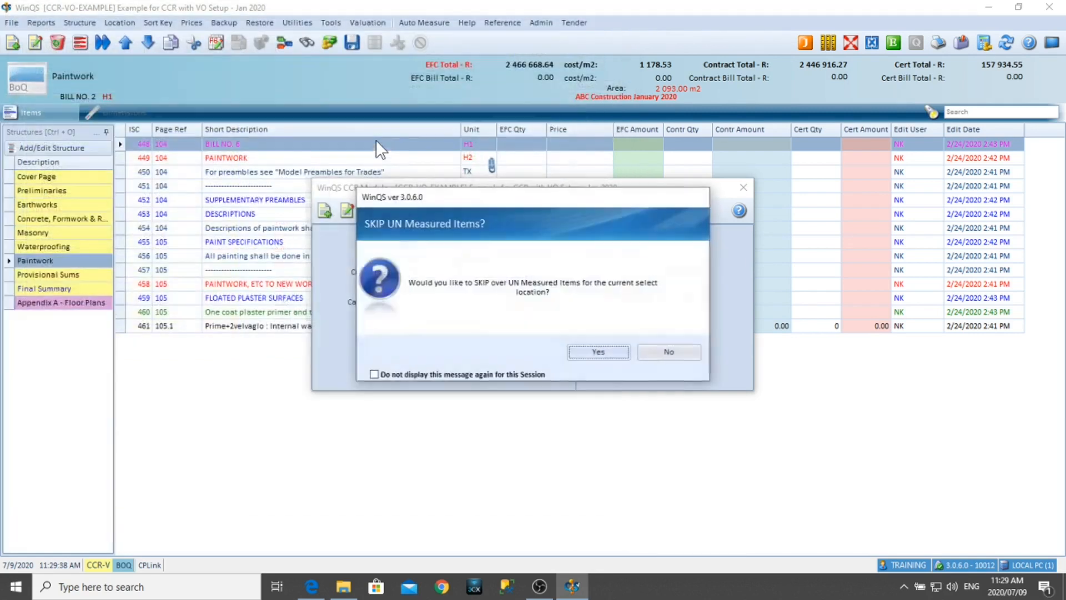
{"action": "left_click", "coordinate": [683, 355]}
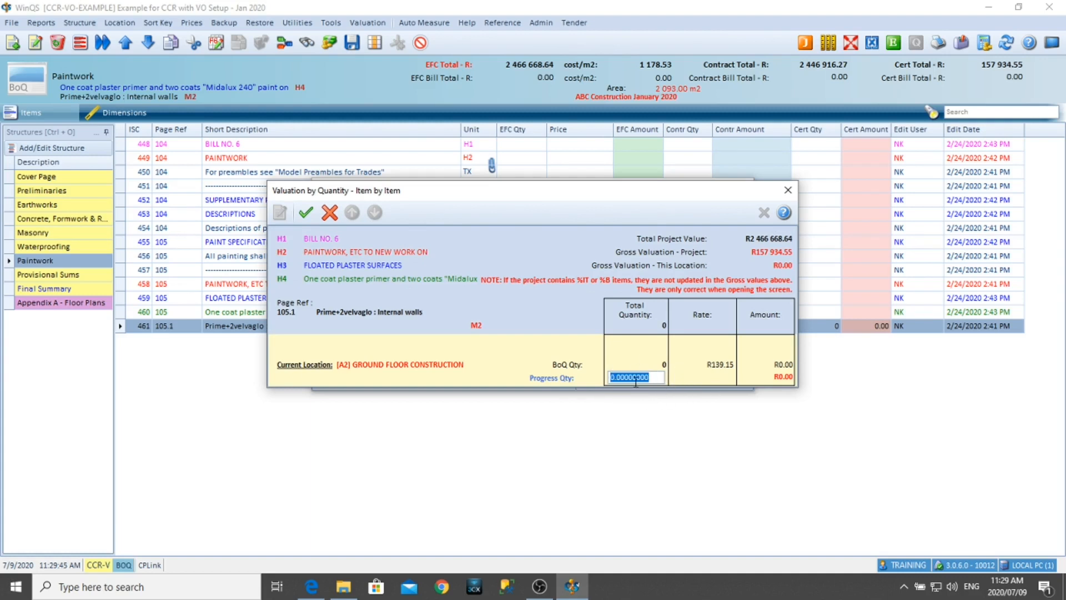
{"action": "left_click", "coordinate": [329, 213]}
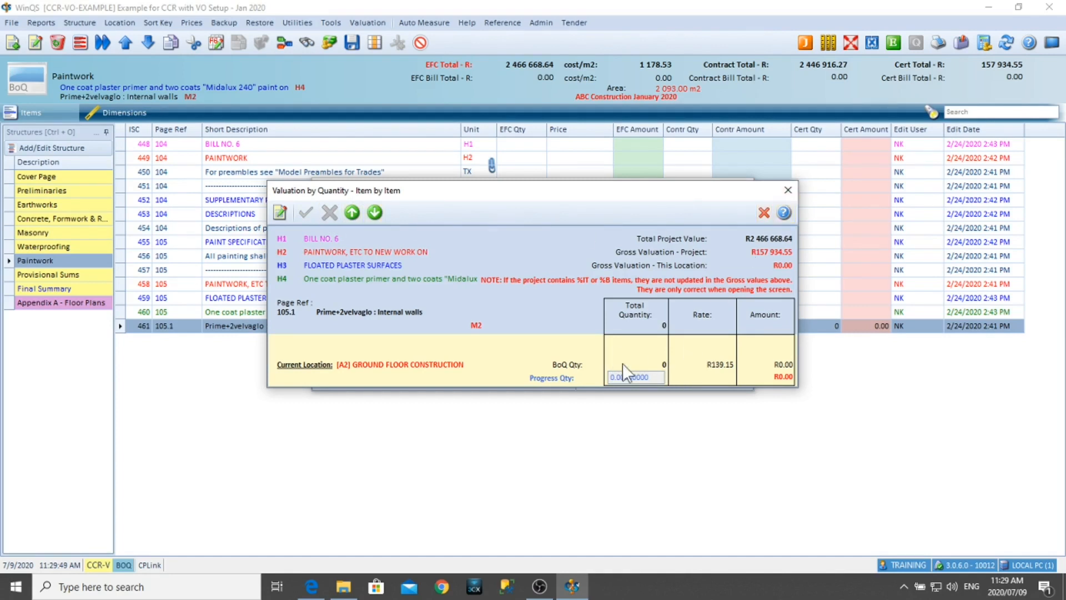
{"action": "left_click", "coordinate": [786, 190]}
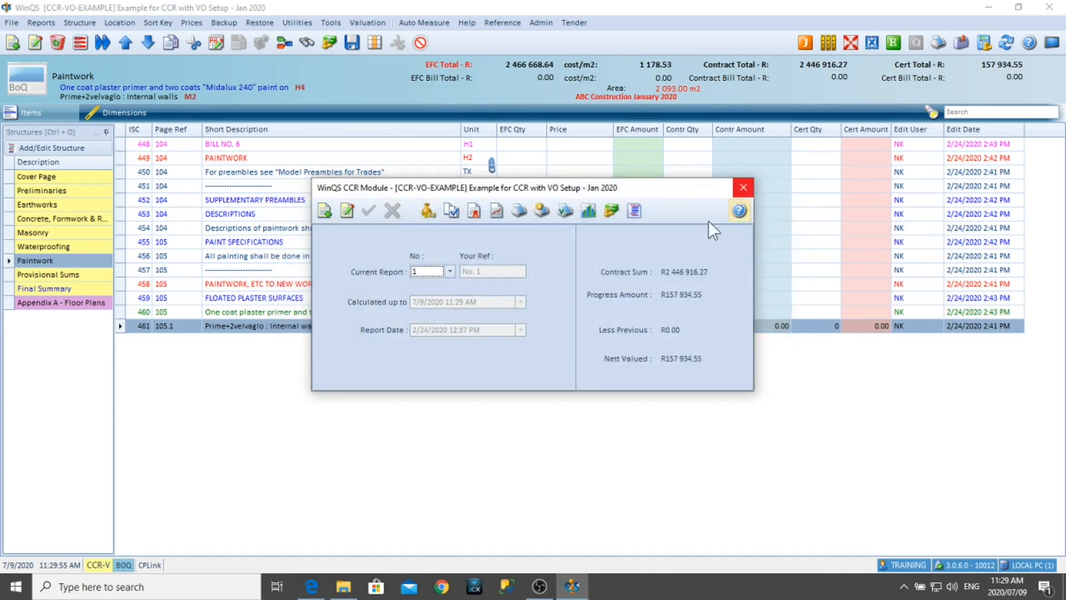
{"action": "left_click", "coordinate": [743, 190]}
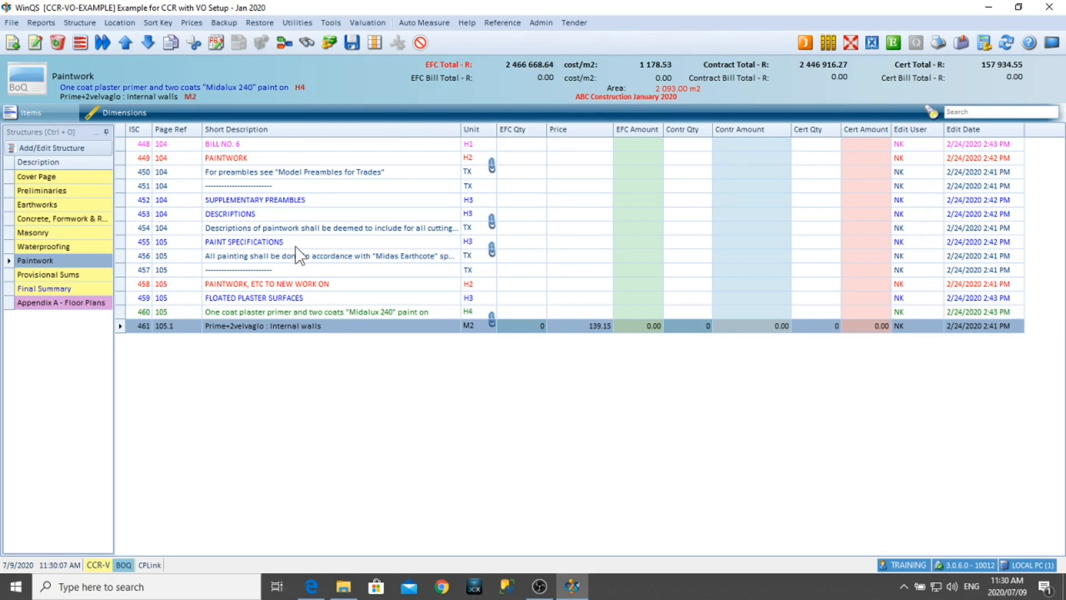
- Look over the Preliminaries and Concrete, Formwork & Reinforcement bills and the commands for importing or deleting valuation quantities and creating an exploded CSV
{"action": "left_click", "coordinate": [43, 195]}
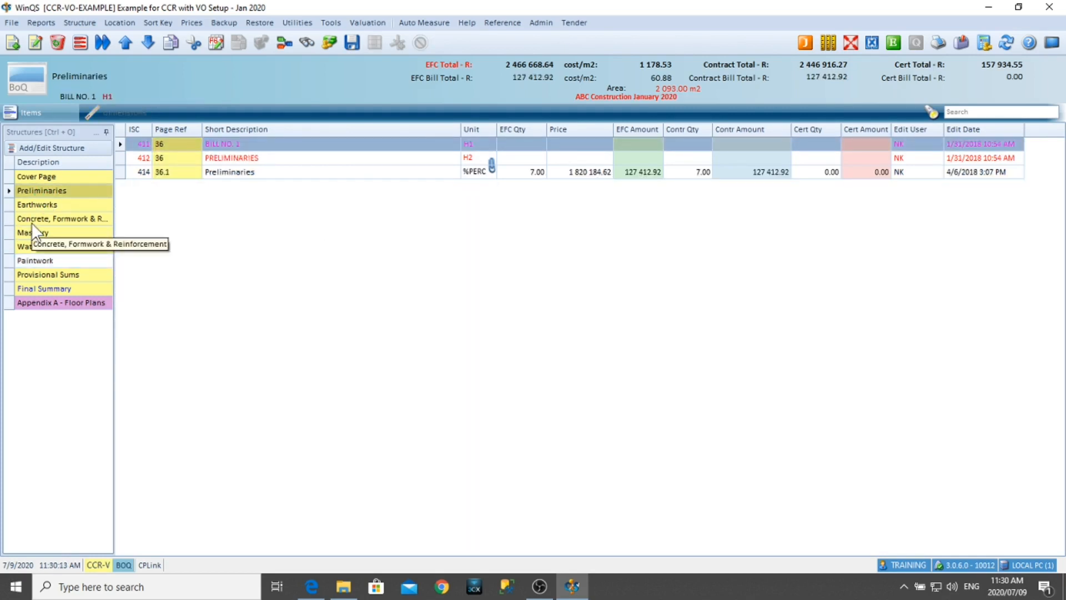
{"action": "left_click", "coordinate": [353, 21]}
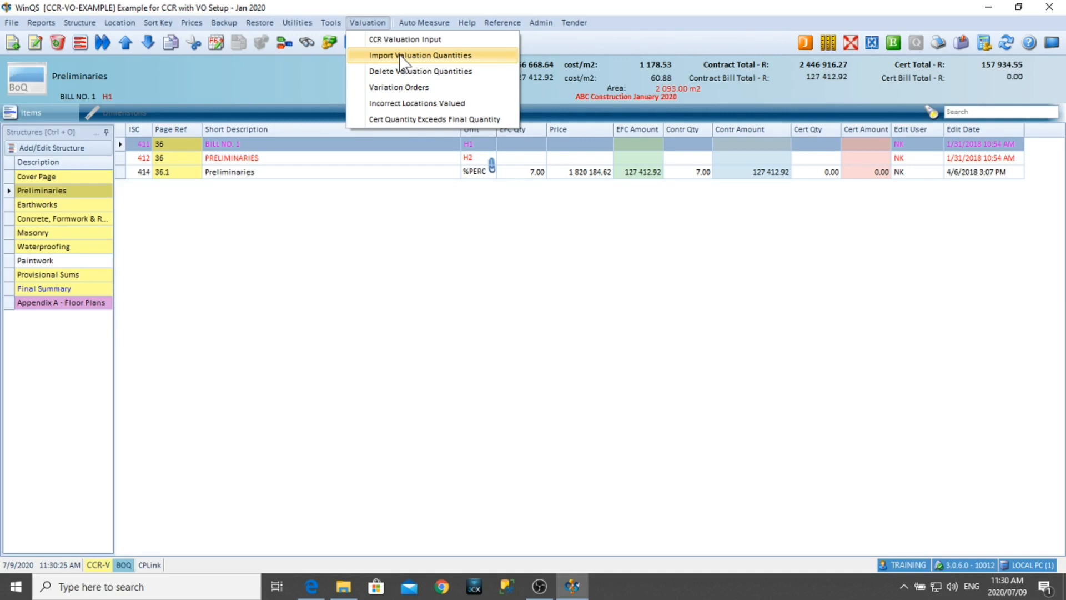
{"action": "left_click", "coordinate": [297, 23]}
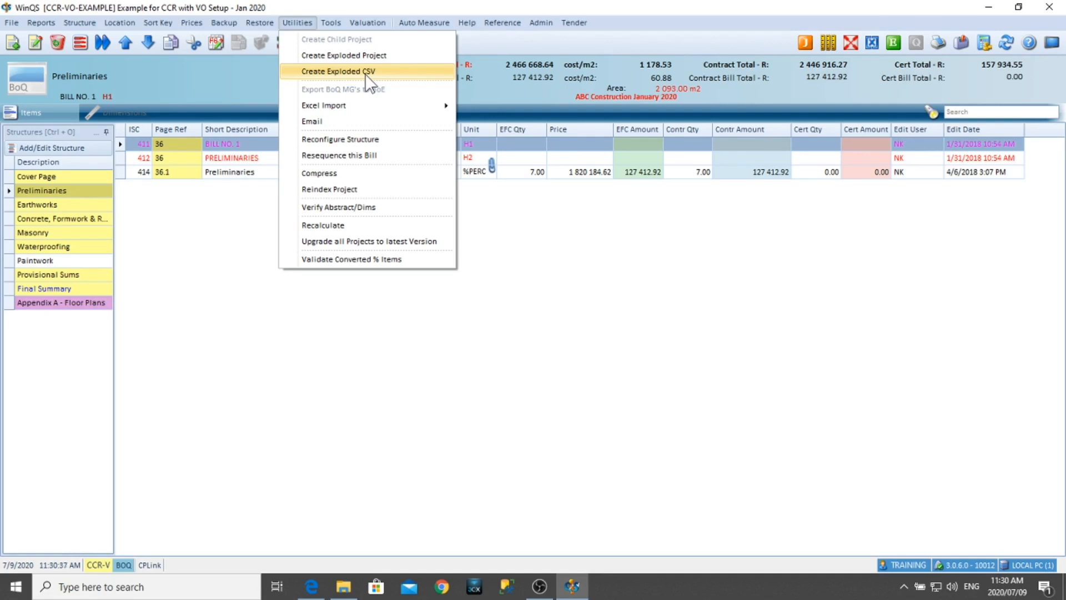
{"action": "mouse_move", "coordinate": [363, 19]}
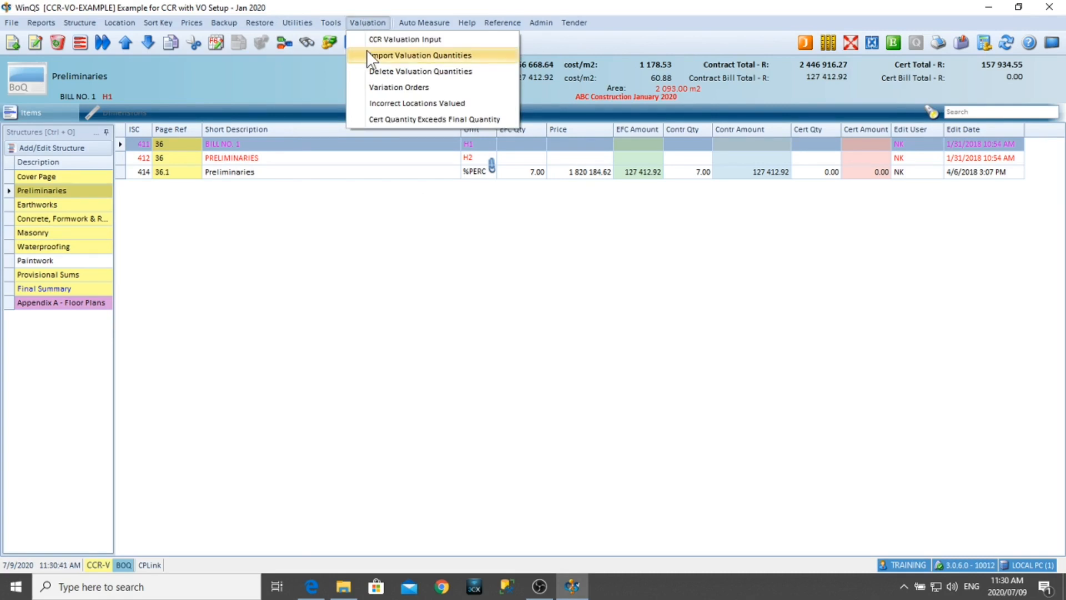
{"action": "left_click", "coordinate": [34, 218]}
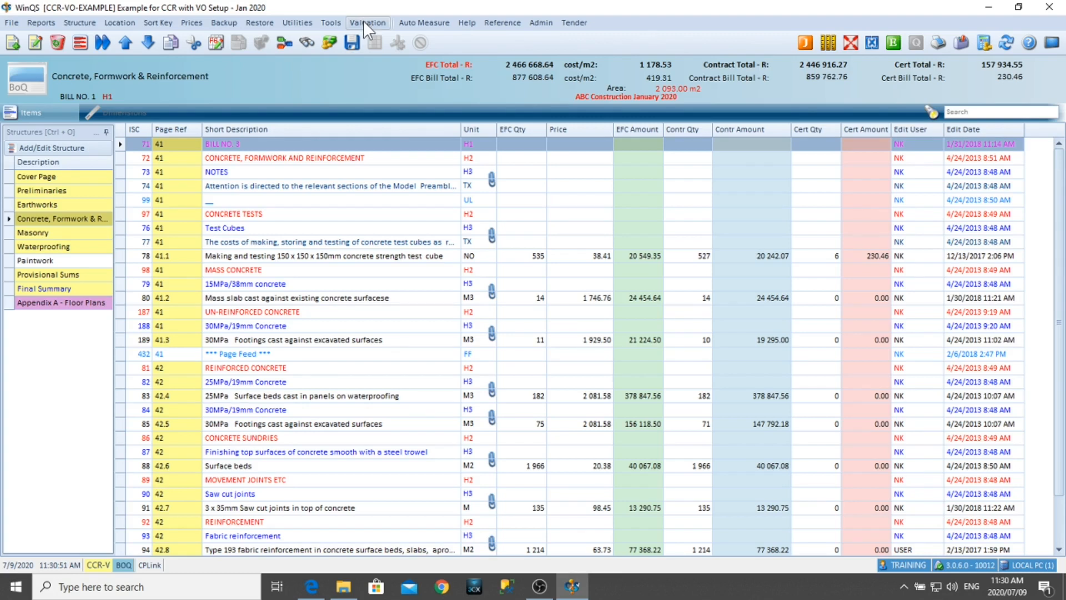
{"action": "left_click", "coordinate": [363, 21]}
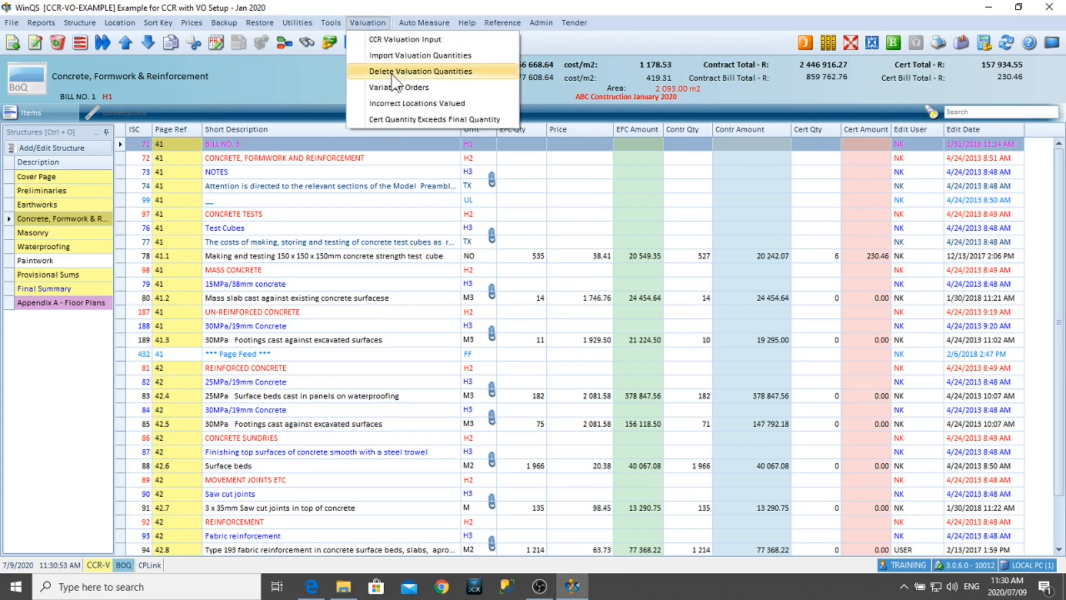
- Select item 41.1, the concrete strength test cube, and show the project's list of variation orders
{"action": "left_click", "coordinate": [317, 81]}
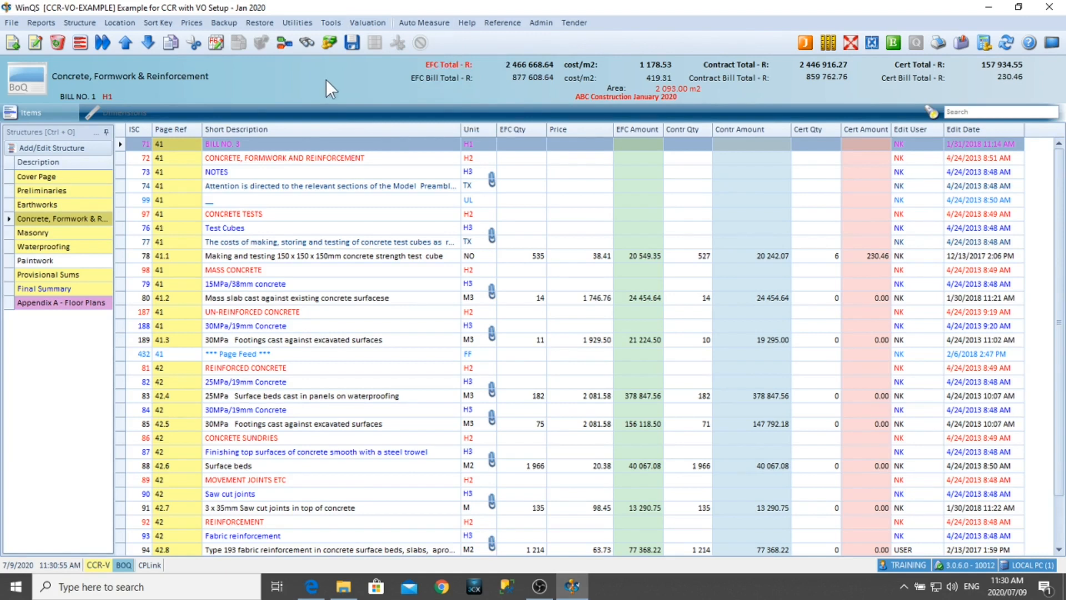
{"action": "left_click", "coordinate": [511, 256]}
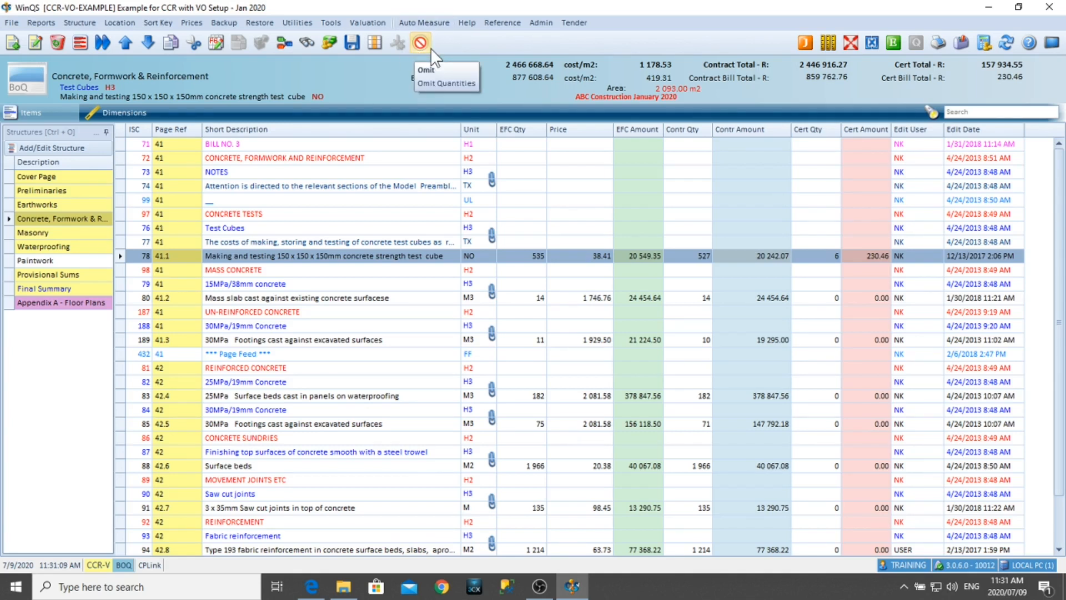
{"action": "left_click", "coordinate": [358, 22]}
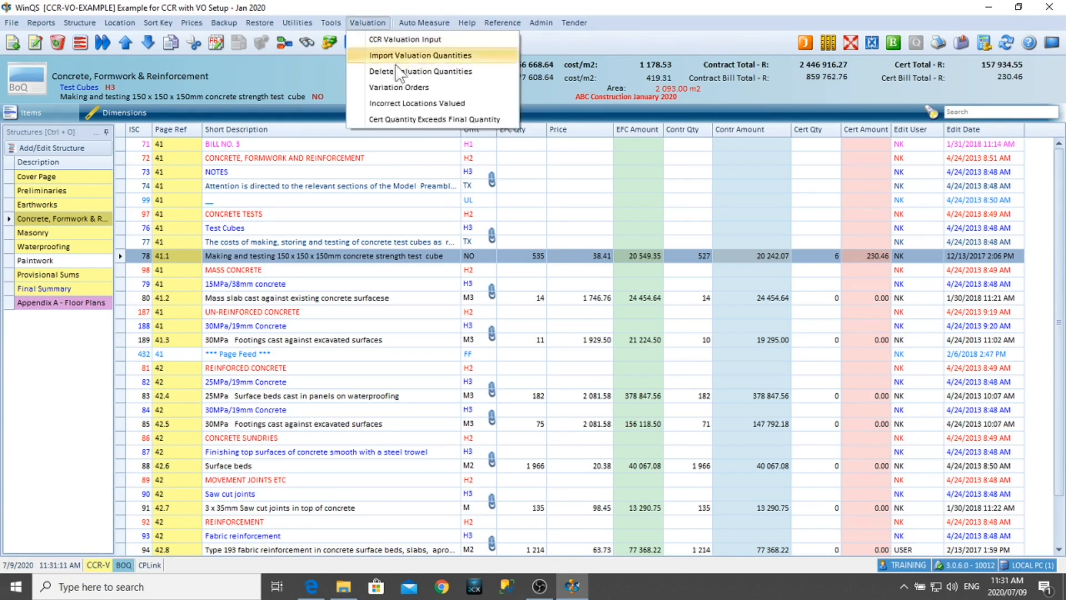
{"action": "left_click", "coordinate": [401, 92]}
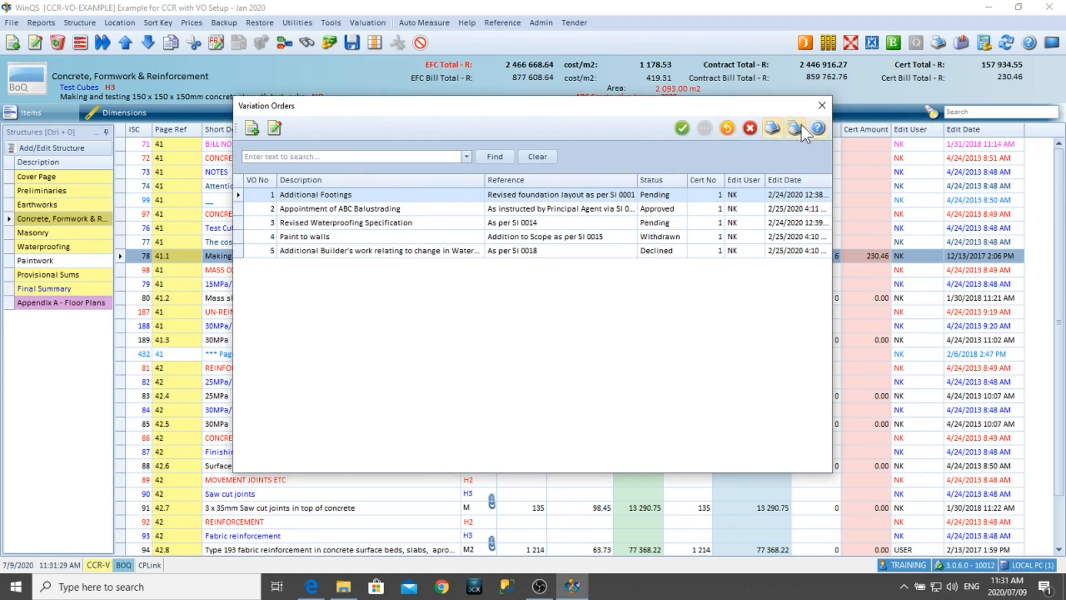
- Preview the variation order summary report for all VO statuses with Bill Print decimals, then close the report and the variation orders list
{"action": "left_click", "coordinate": [774, 129]}
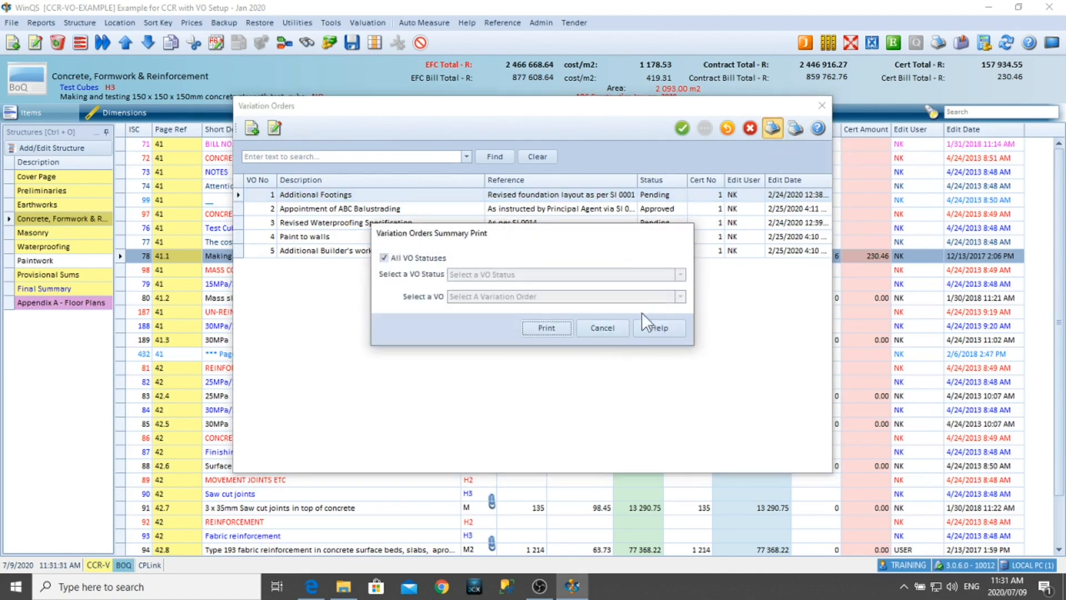
{"action": "left_click", "coordinate": [556, 331]}
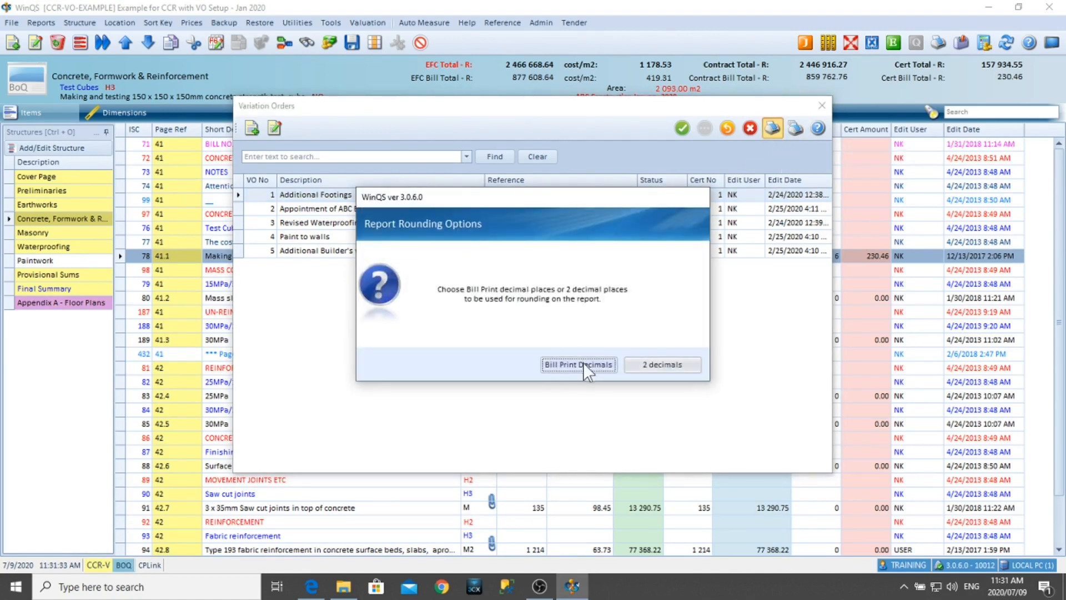
{"action": "left_click", "coordinate": [583, 363]}
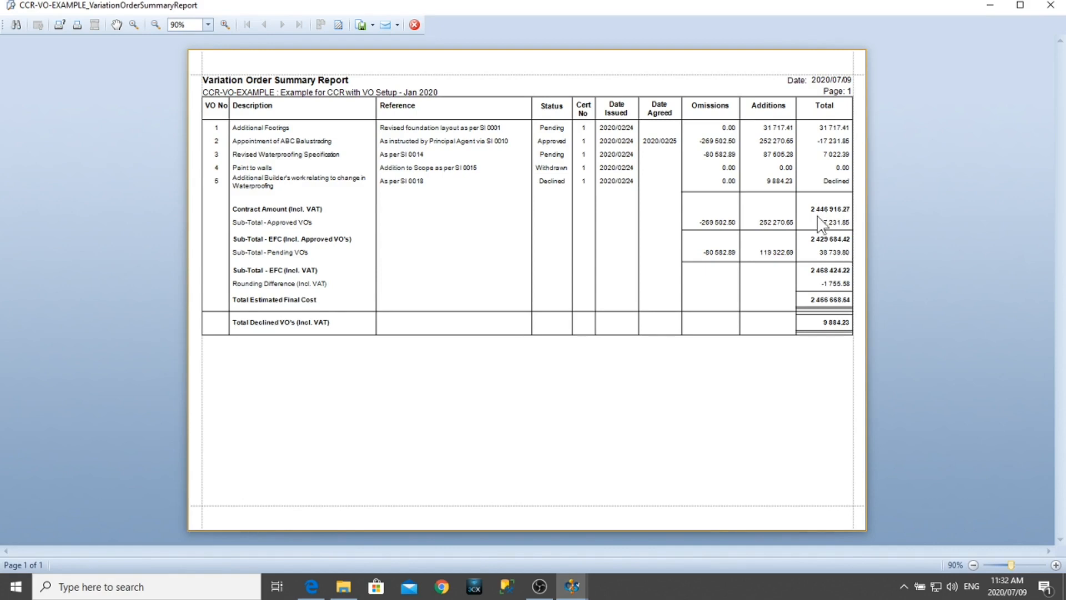
{"action": "left_click", "coordinate": [414, 25]}
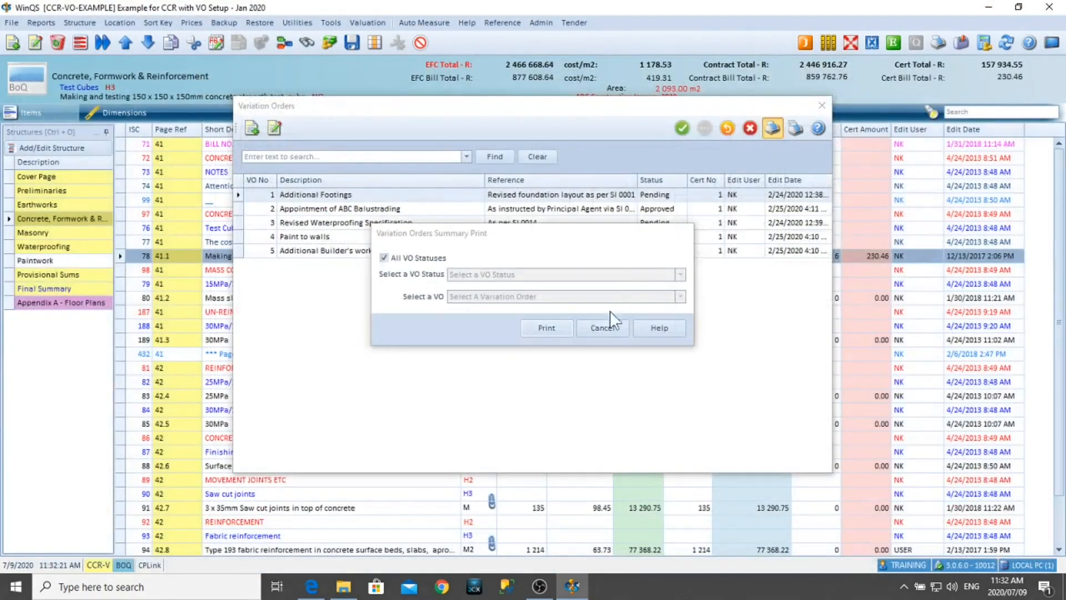
{"action": "left_click", "coordinate": [605, 324]}
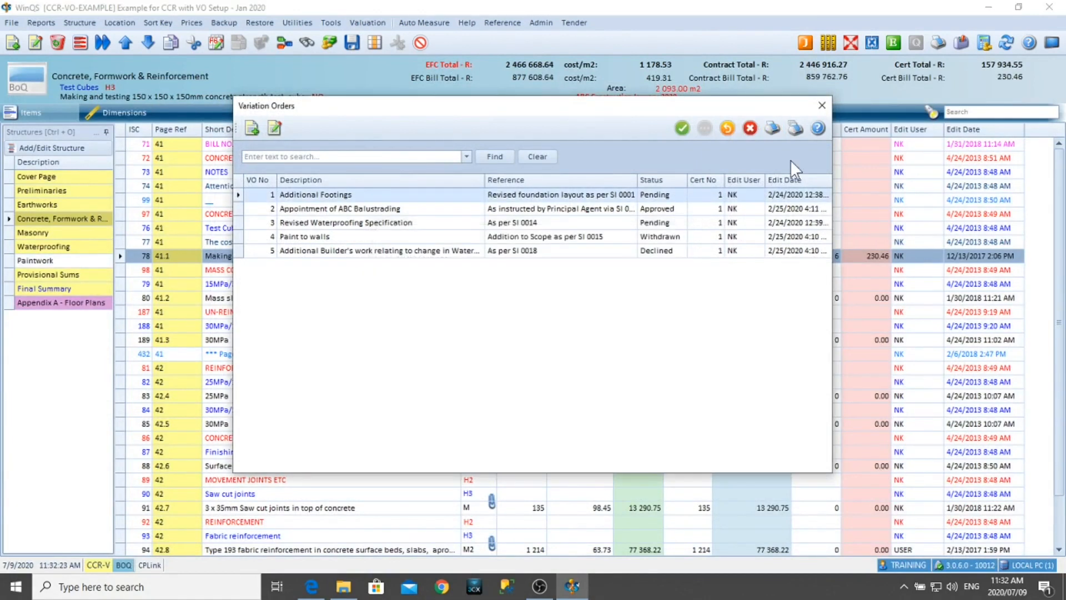
{"action": "left_click", "coordinate": [827, 104]}
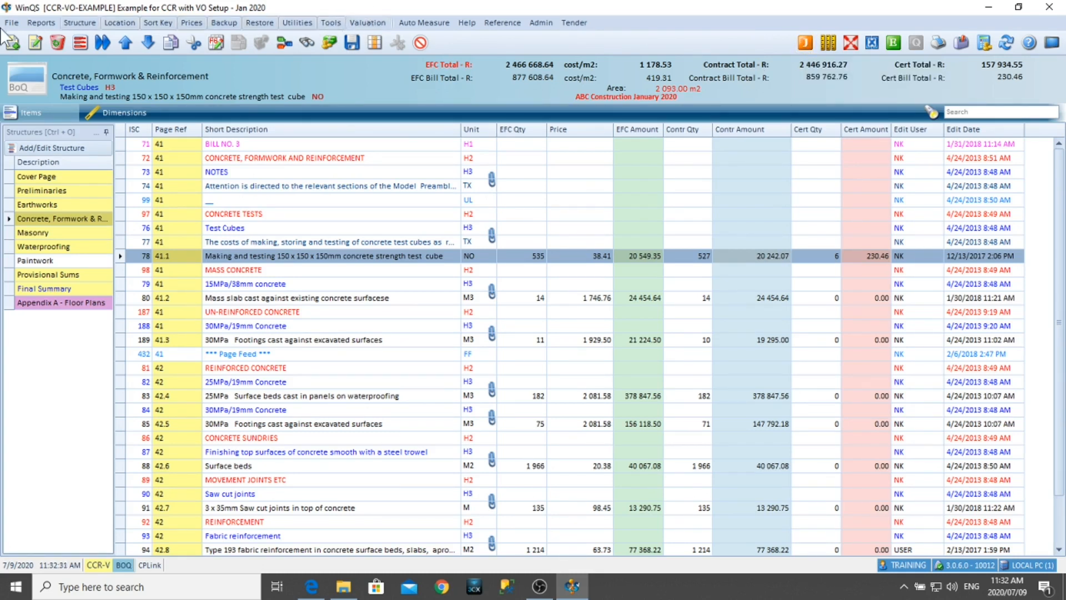
- Preview a draft complete Financial Review for all locations, including current progress value and % per EFC, rounded to Bill Print decimals
{"action": "left_click", "coordinate": [44, 23]}
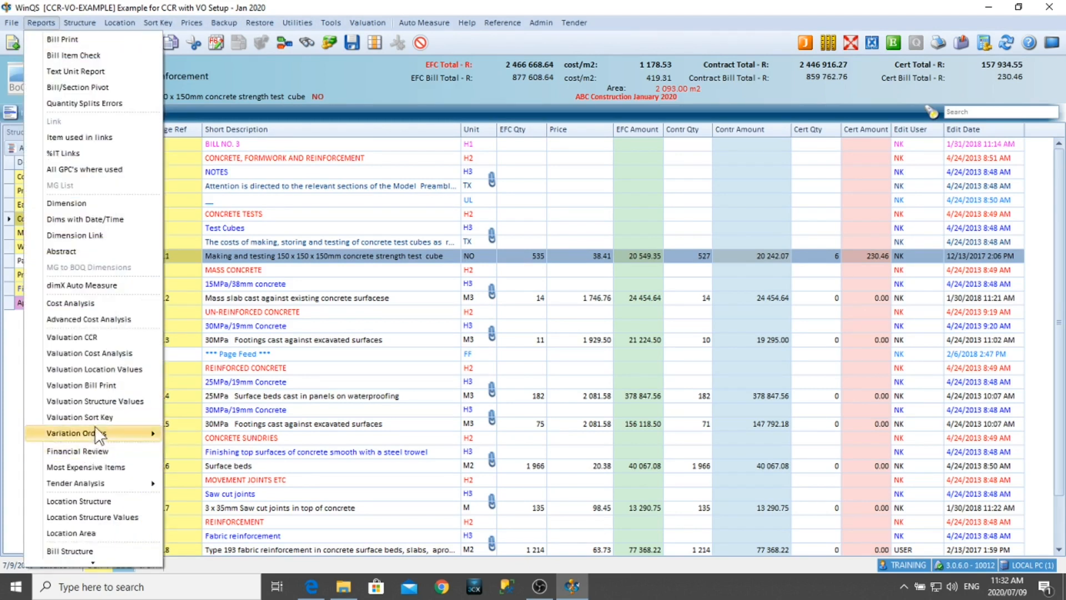
{"action": "left_click", "coordinate": [92, 451]}
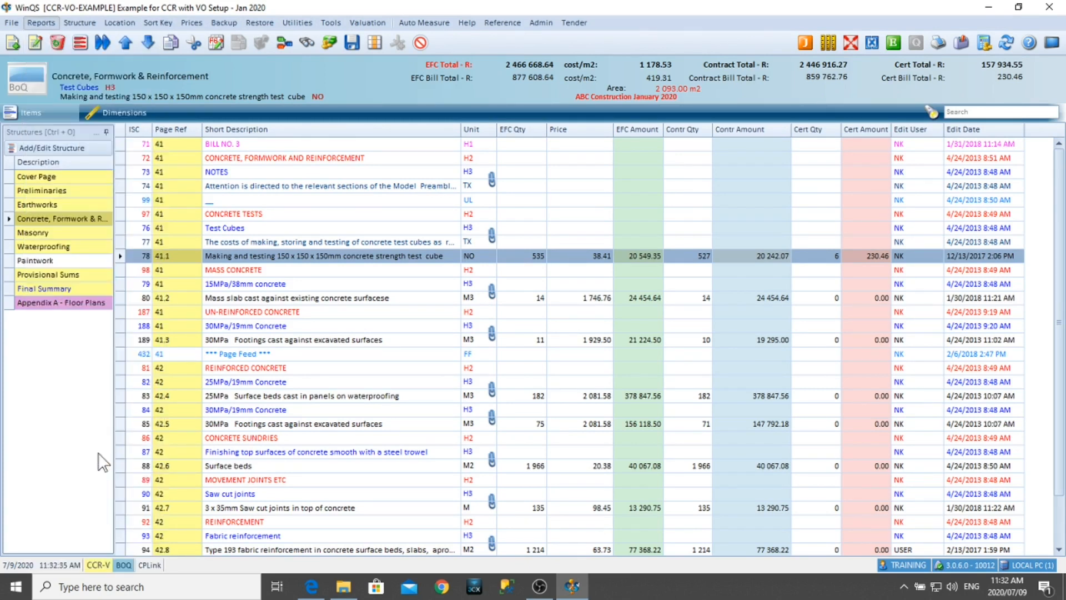
{"action": "left_click", "coordinate": [447, 350]}
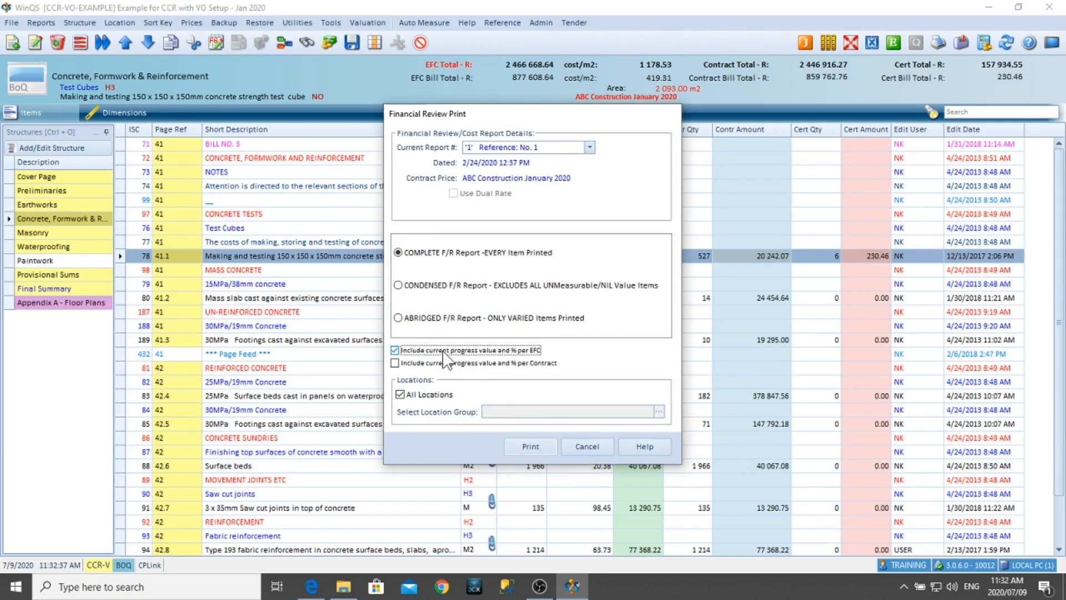
{"action": "left_click", "coordinate": [528, 448]}
{"action": "left_click", "coordinate": [661, 364]}
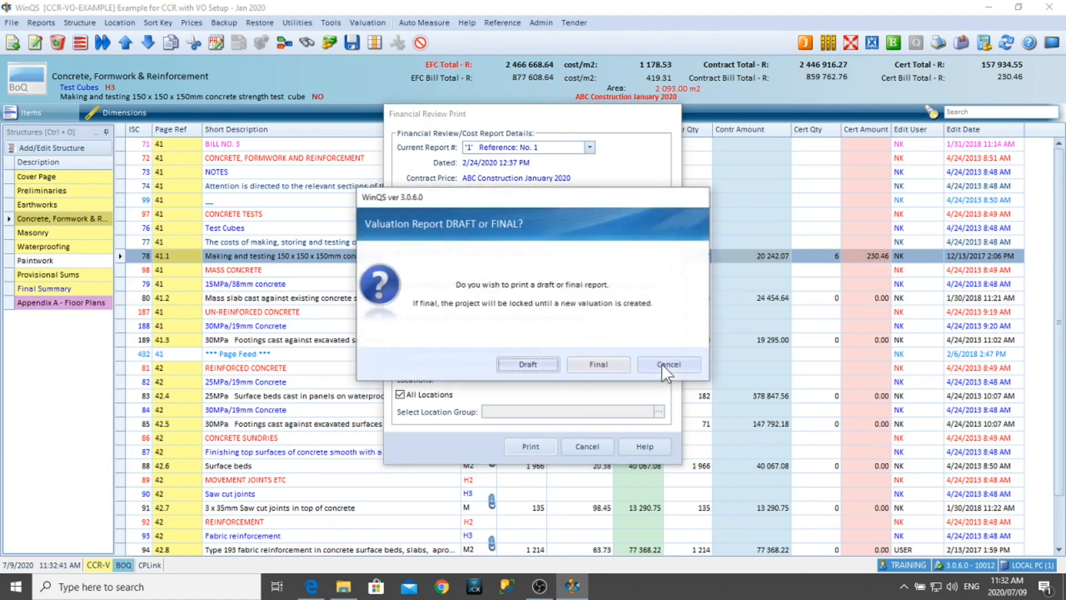
{"action": "left_click", "coordinate": [530, 365]}
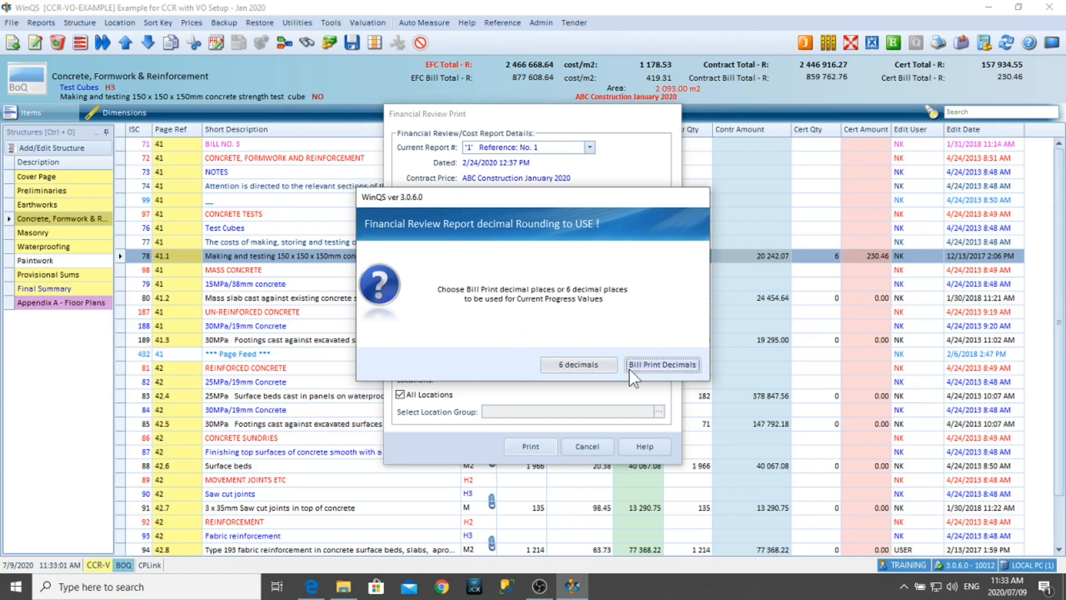
{"action": "left_click", "coordinate": [658, 365]}
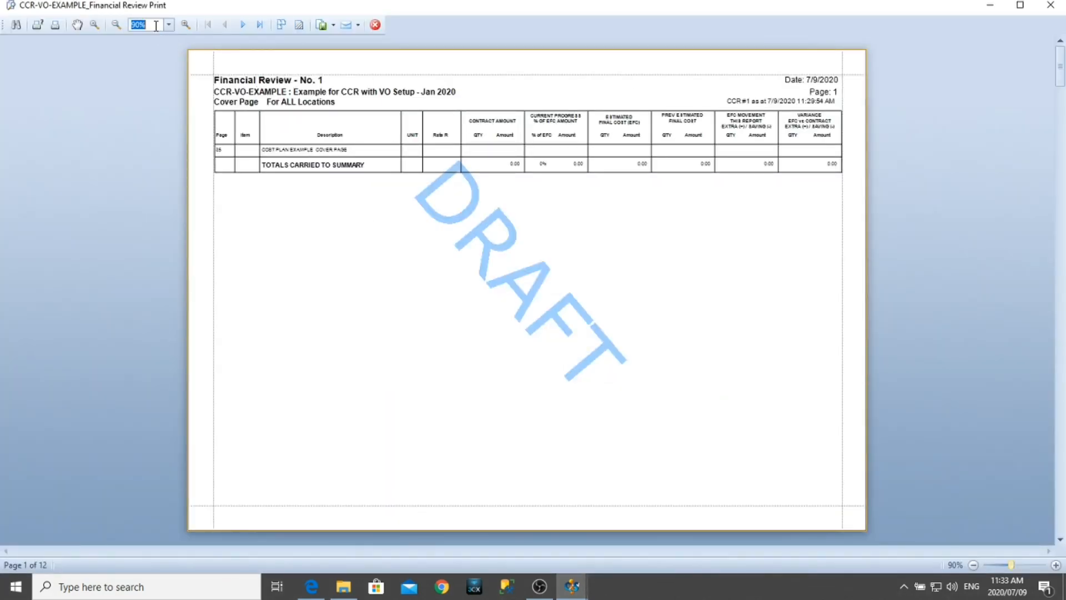
- View the Financial Review's cover page and Final Summary at 120% zoom, then close the report and its print options
{"action": "type", "text": "120"}
{"action": "key", "text": "Return"}
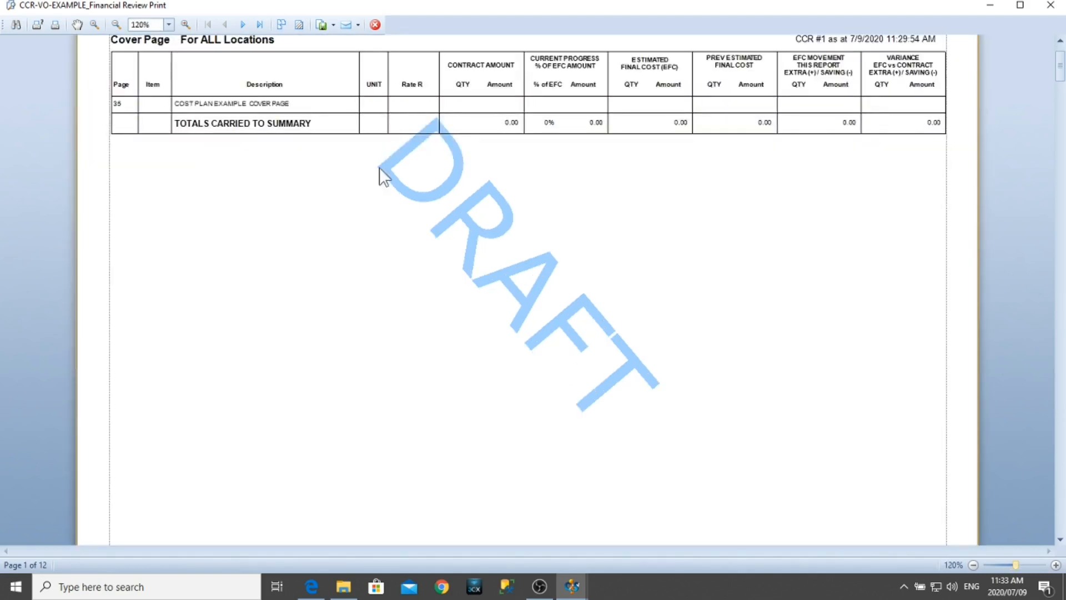
{"action": "scroll", "coordinate": [530, 261], "scroll_direction": "up", "scroll_amount": 1}
{"action": "scroll", "coordinate": [530, 261], "scroll_direction": "up", "scroll_amount": 1}
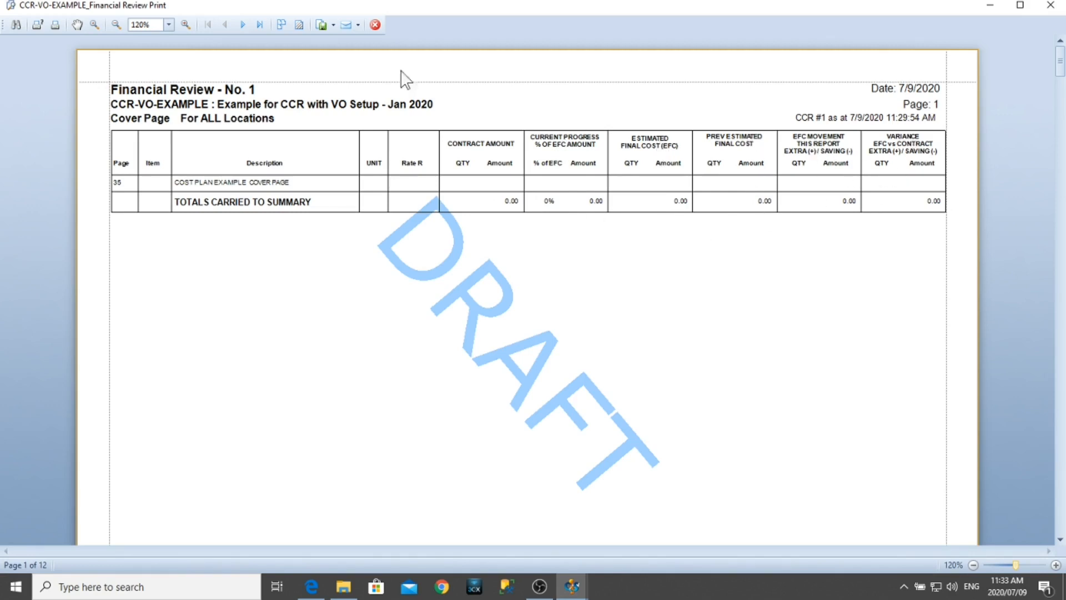
{"action": "left_click", "coordinate": [259, 25]}
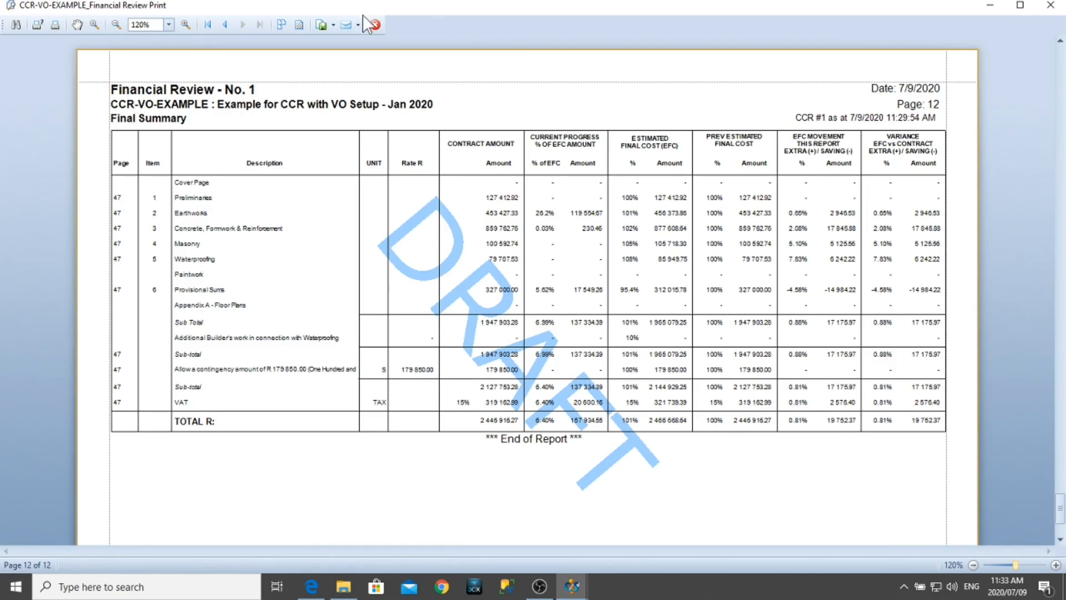
{"action": "left_click", "coordinate": [375, 25]}
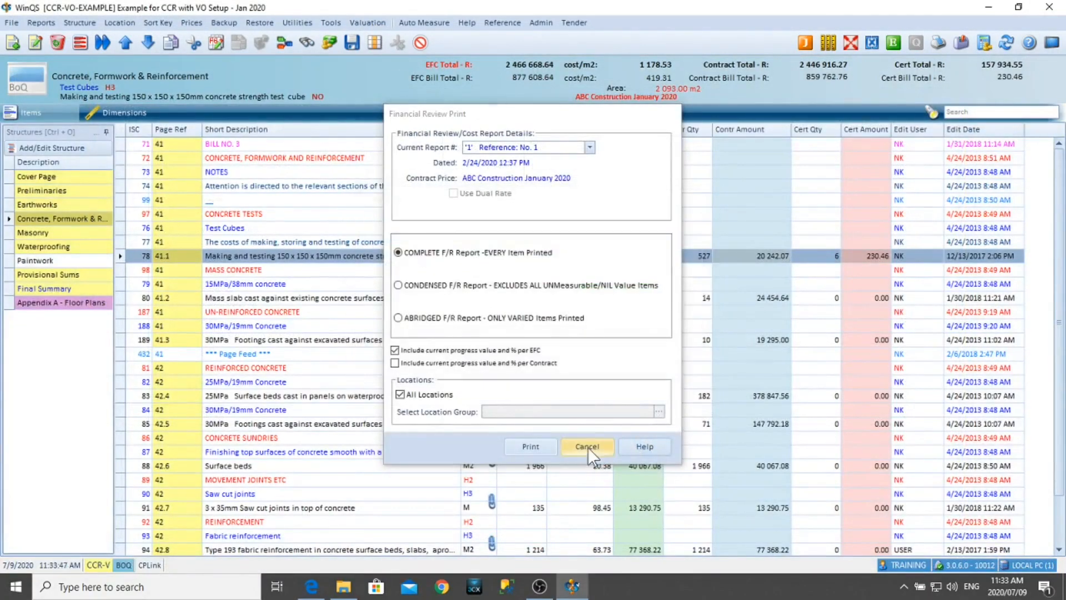
{"action": "left_click", "coordinate": [587, 448]}
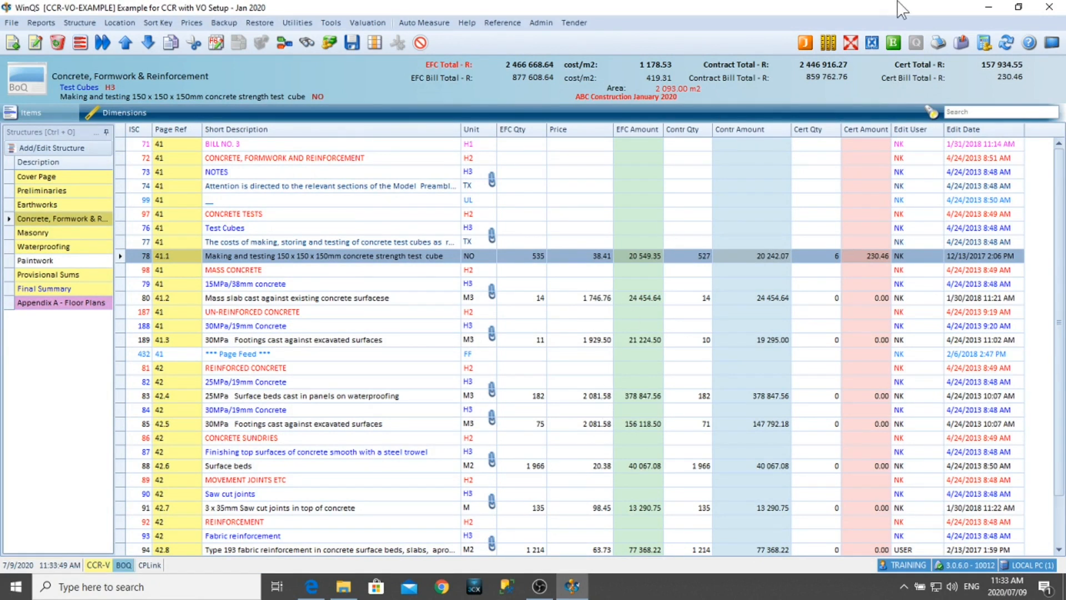
- Switch to the JBCC document and examine Certificate 1 for ABC Balustrading and the contractor totals, plus the available certificate reports
{"action": "left_click", "coordinate": [805, 44]}
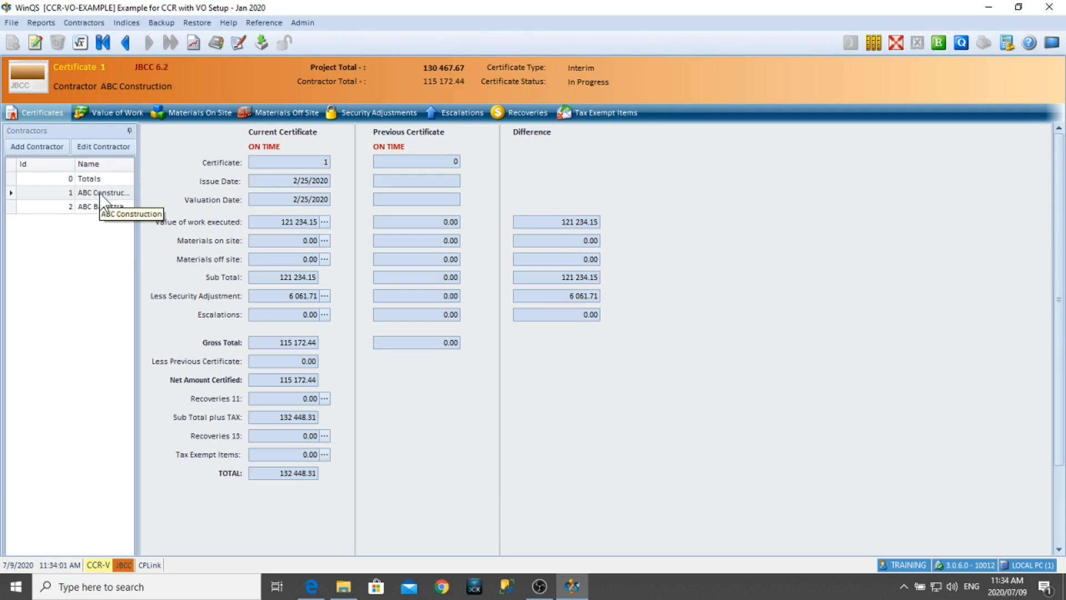
{"action": "left_click", "coordinate": [102, 208]}
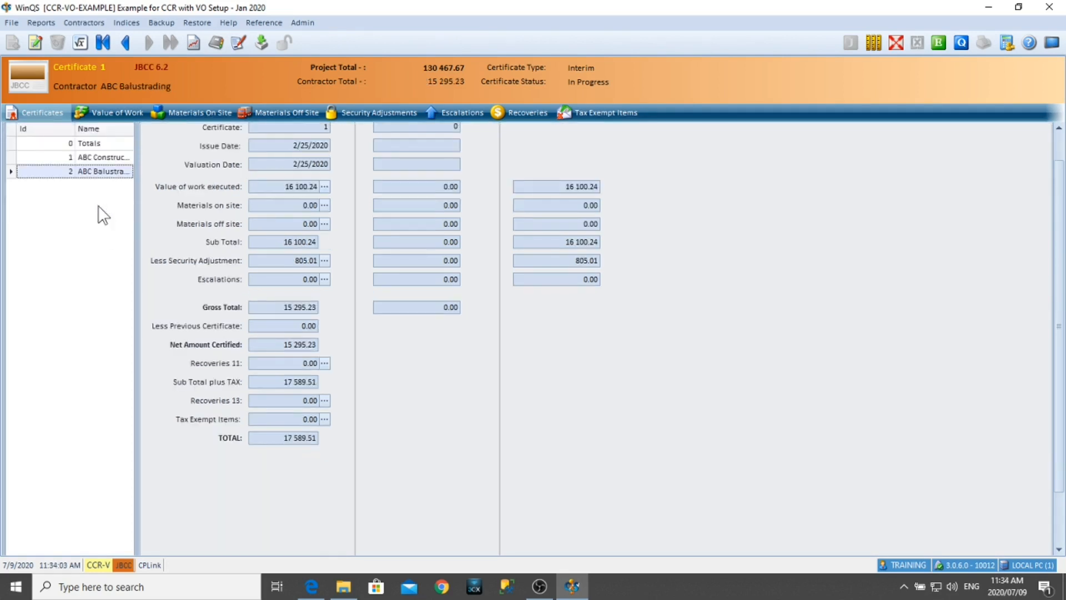
{"action": "left_click", "coordinate": [96, 145]}
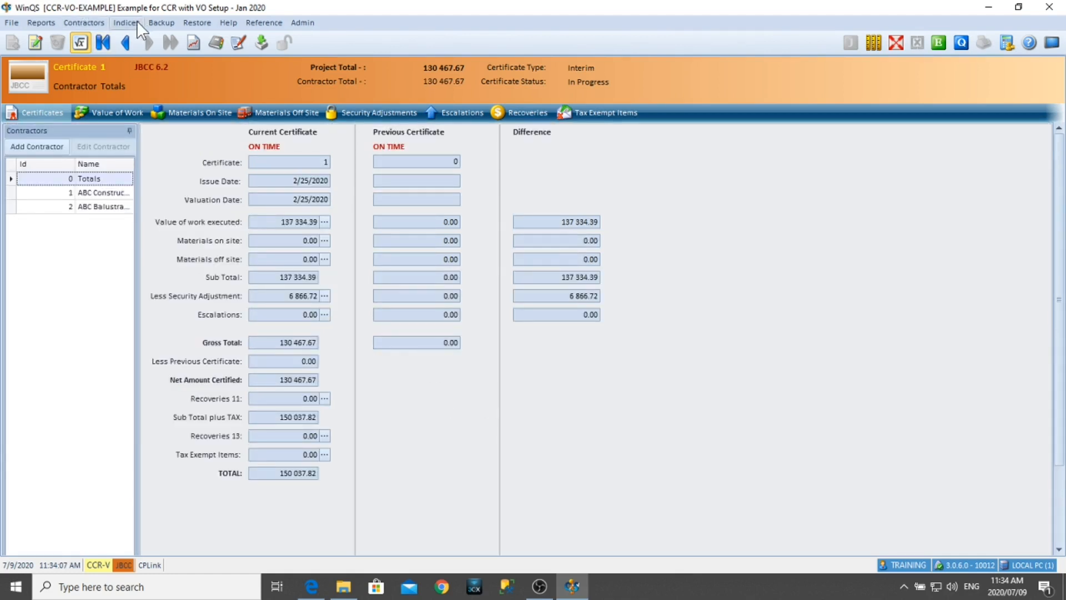
{"action": "left_click", "coordinate": [48, 25]}
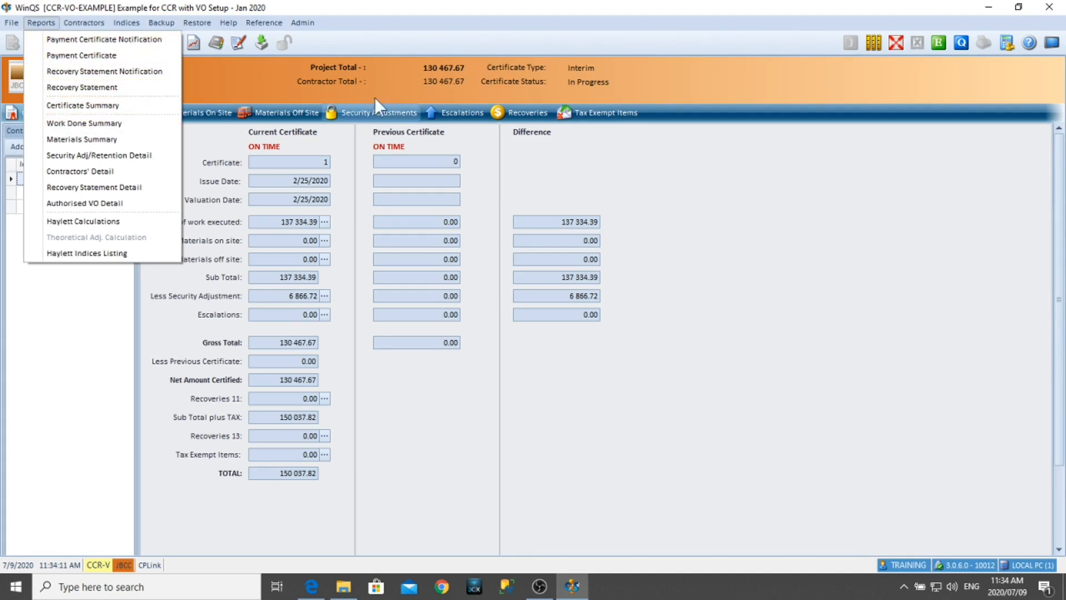
{"action": "left_click", "coordinate": [272, 82]}
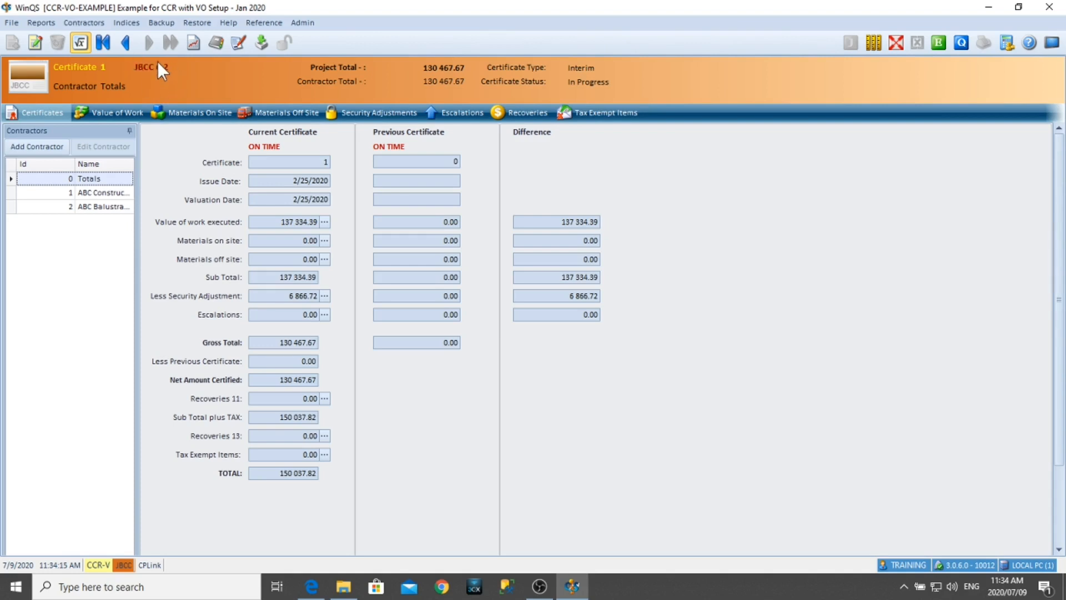
- Preview the Payment Certificate for Certificate 1 as a draft without locking it, then close the preview
{"action": "left_click", "coordinate": [33, 22]}
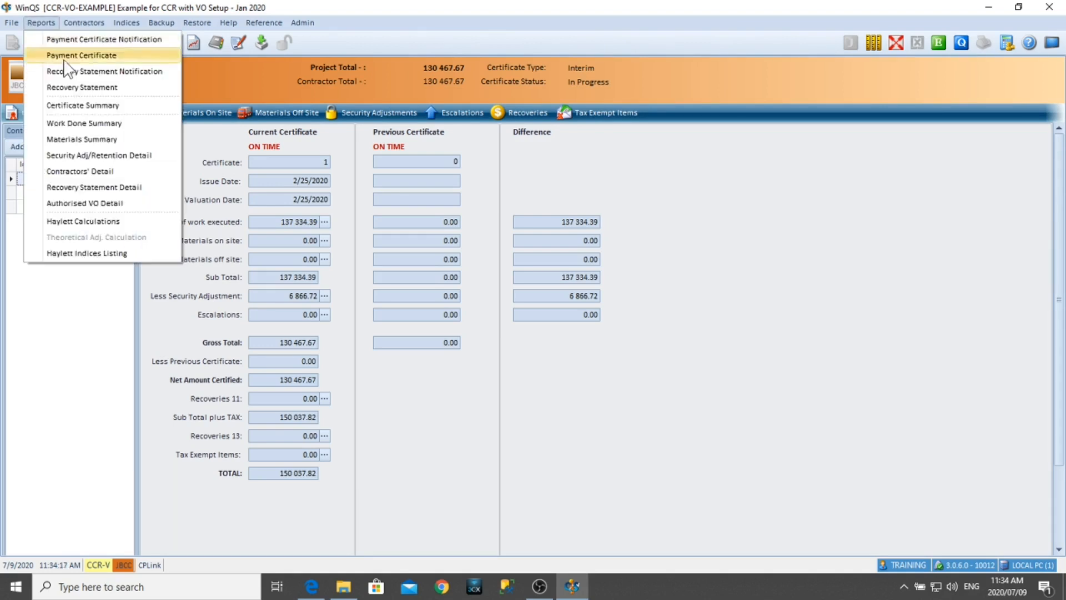
{"action": "left_click", "coordinate": [64, 57]}
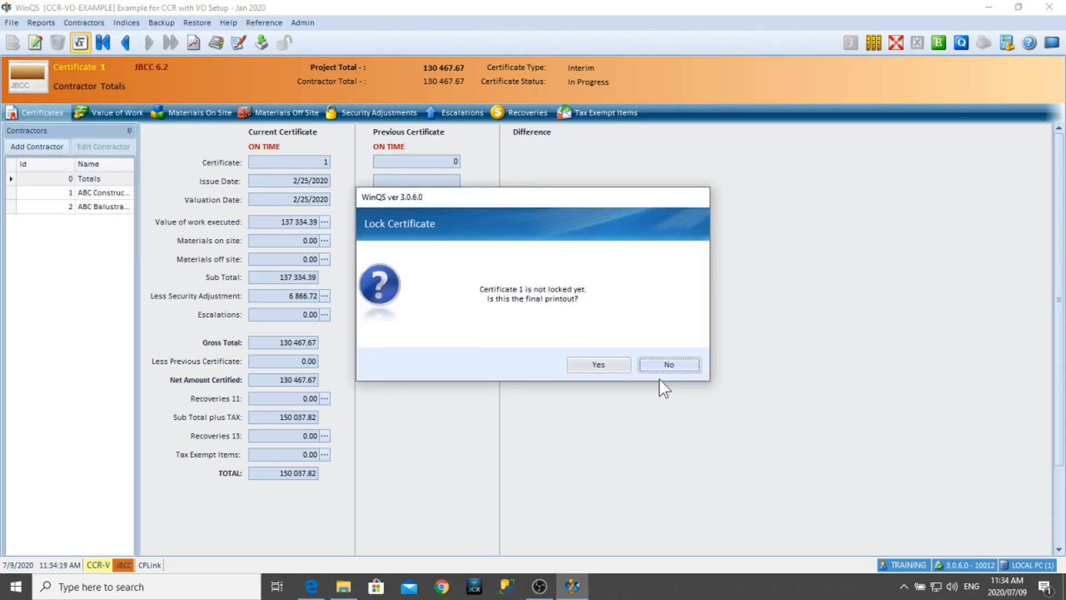
{"action": "left_click", "coordinate": [656, 363]}
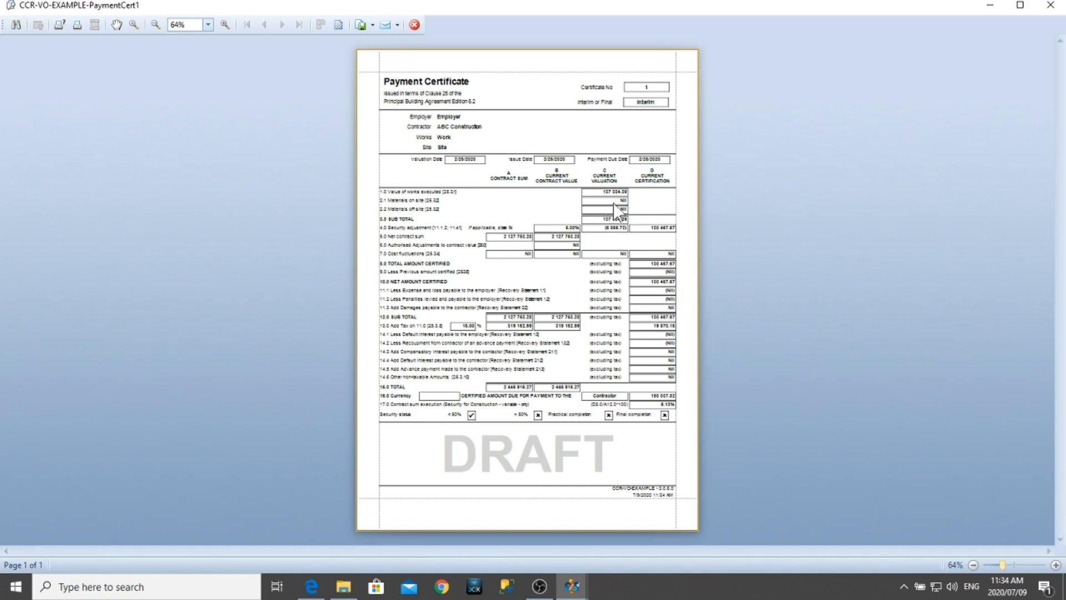
{"action": "left_click", "coordinate": [415, 25]}
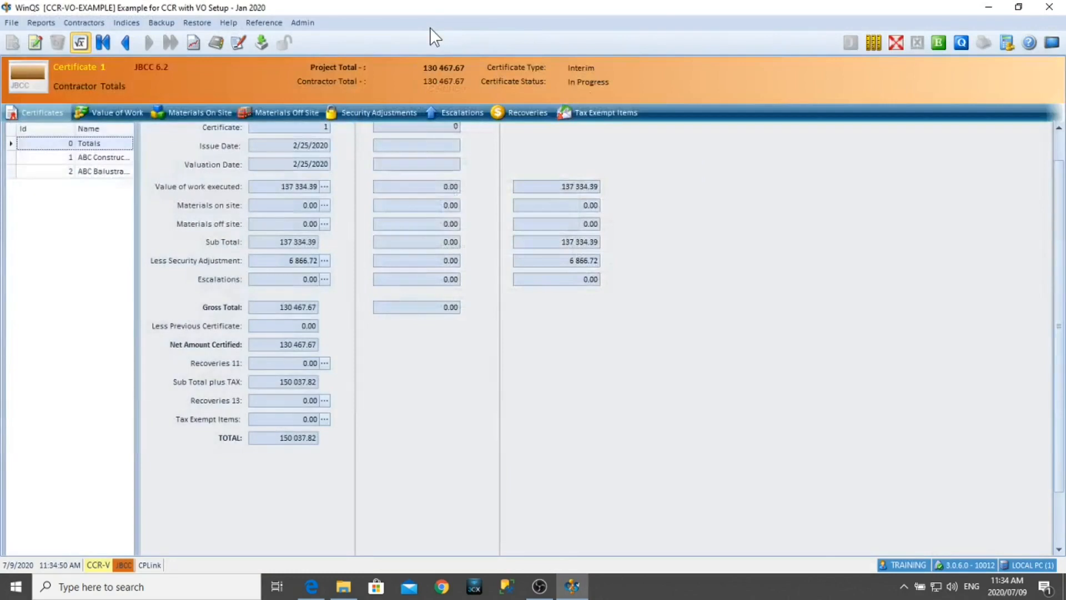
- Produce the final Payment Certificate Notification, locking Certificate 1 and accepting its backup, and view the second subcontractor's page
{"action": "left_click", "coordinate": [51, 24]}
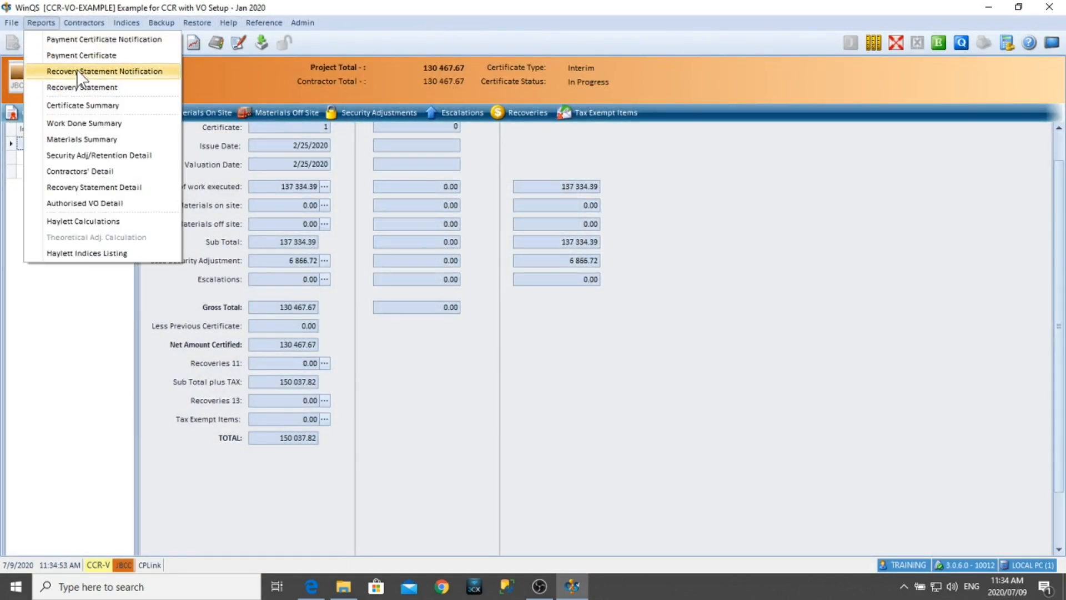
{"action": "left_click", "coordinate": [77, 40]}
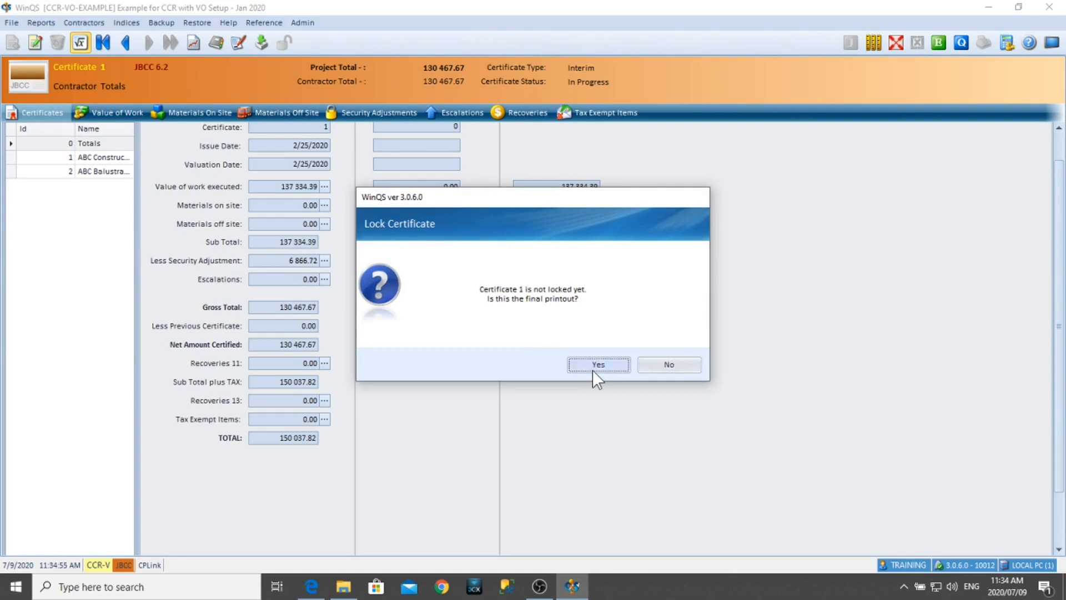
{"action": "left_click", "coordinate": [597, 365]}
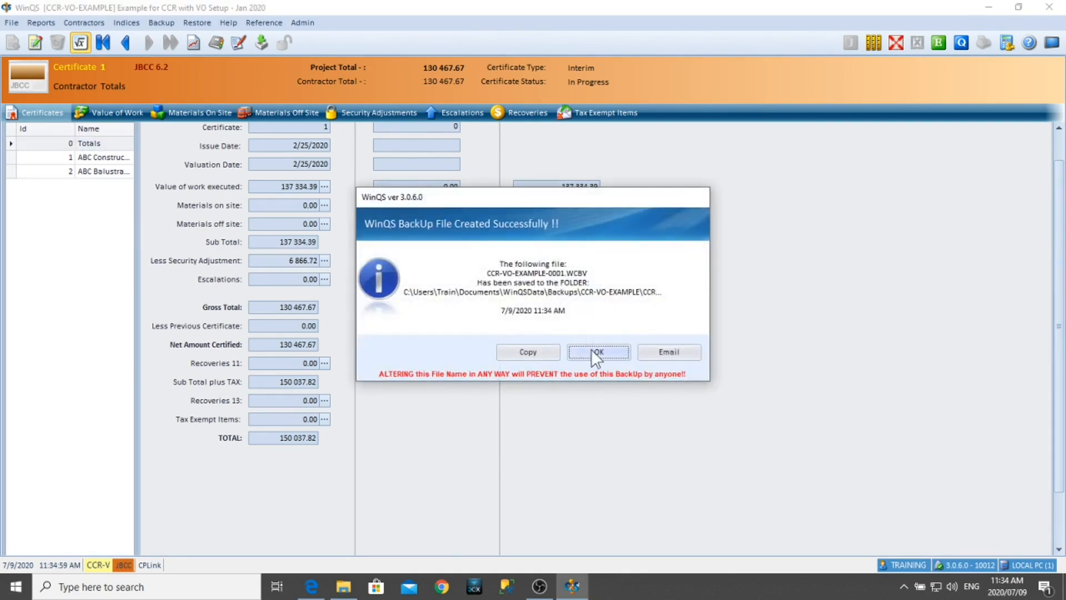
{"action": "left_click", "coordinate": [592, 349]}
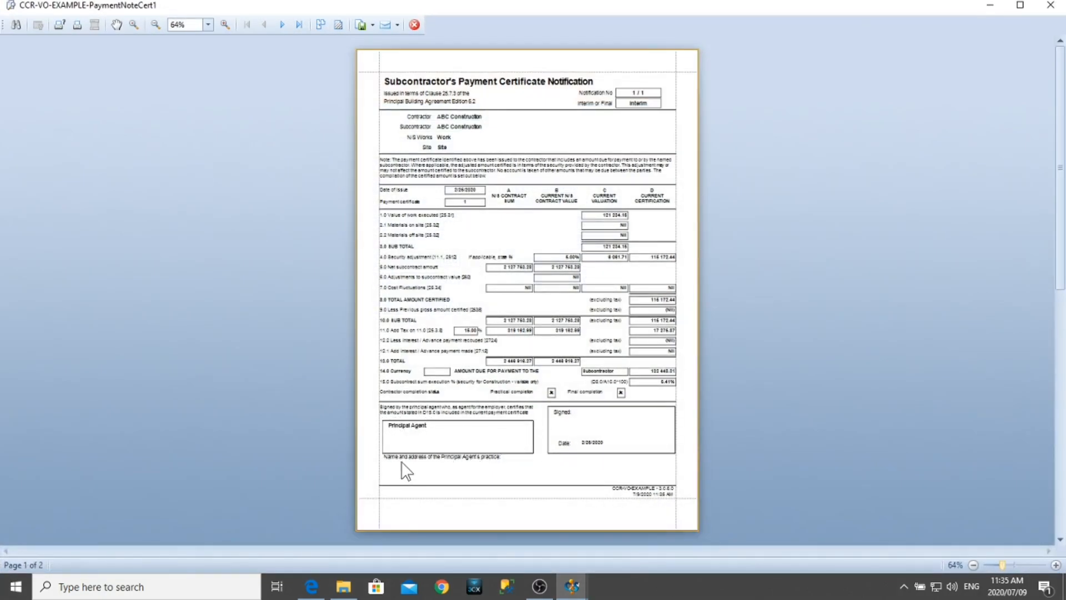
{"action": "left_click", "coordinate": [281, 26]}
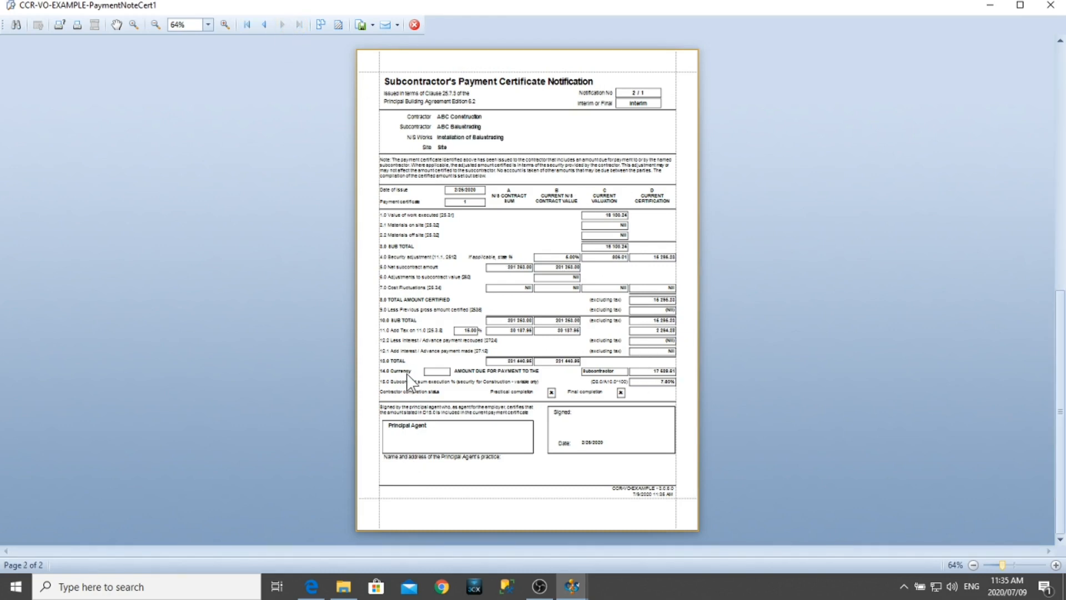
- Close the Payment Certificate Notification and review the list of available JBCC reports
{"action": "left_click", "coordinate": [414, 25]}
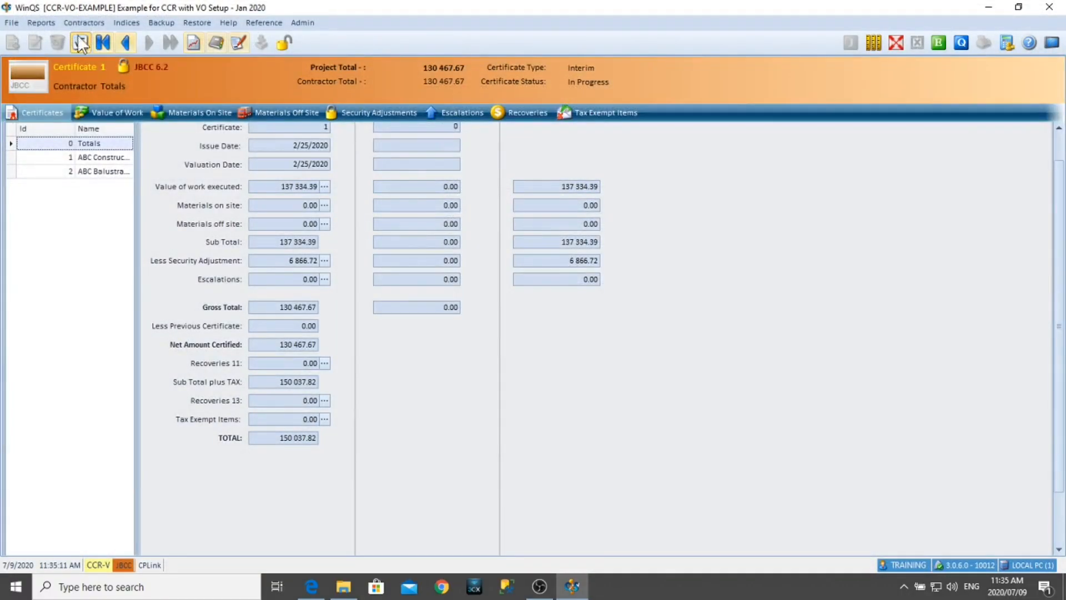
{"action": "left_click", "coordinate": [36, 22]}
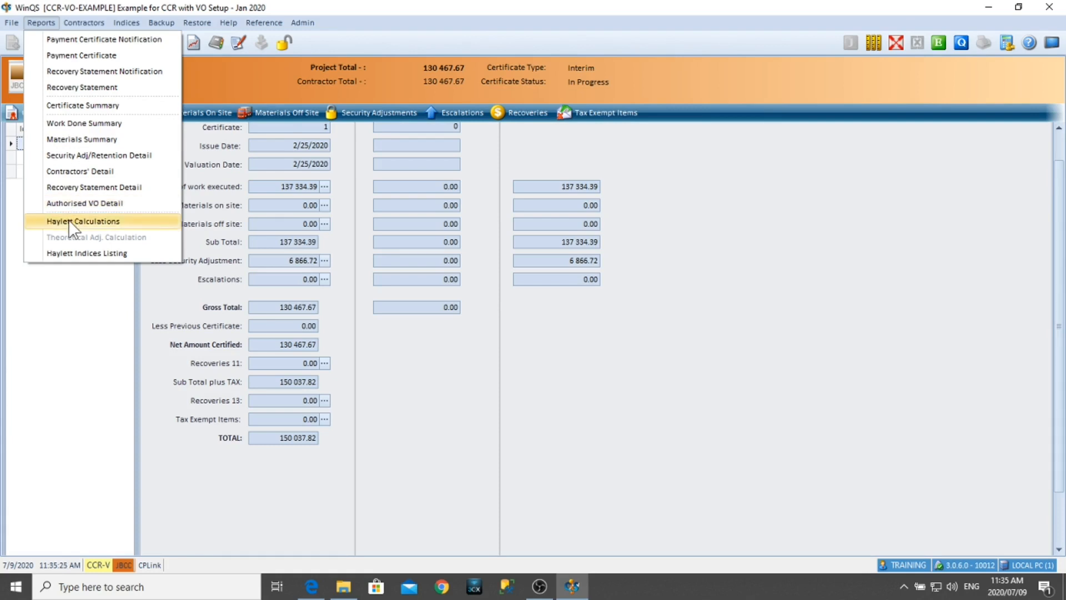
{"action": "left_click", "coordinate": [105, 340]}
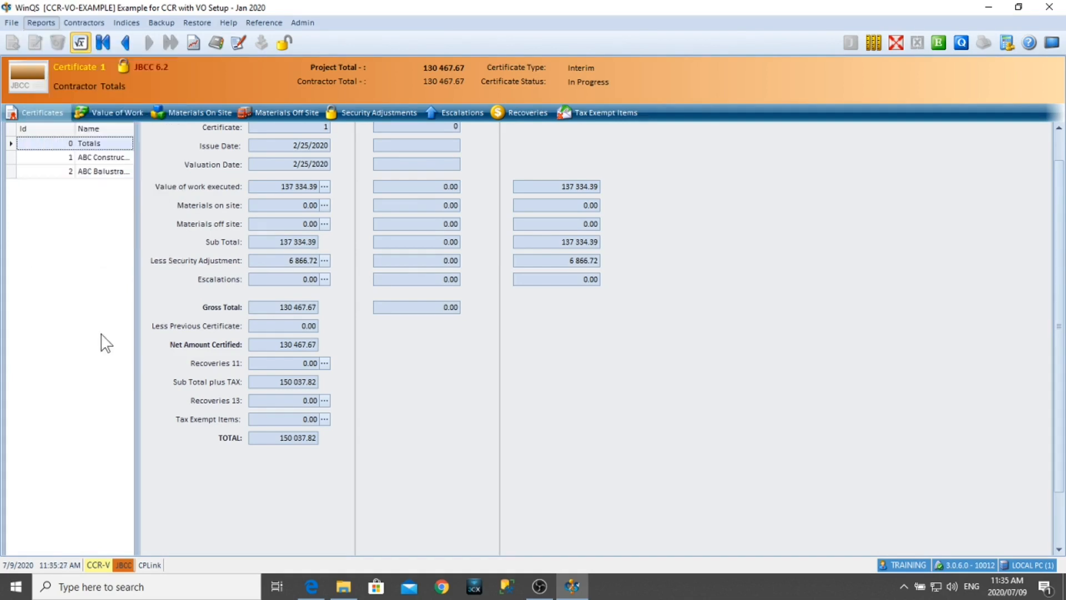
- Examine the Haylett indices for February 2020 and the certificate project details, closing both without changes
{"action": "left_click", "coordinate": [196, 45]}
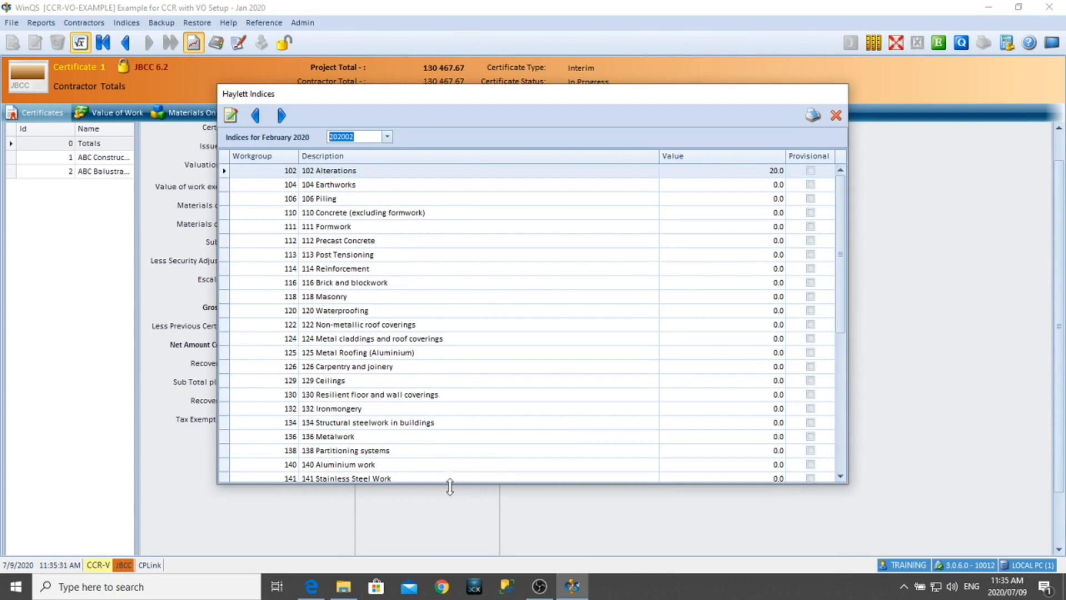
{"action": "left_click", "coordinate": [835, 115]}
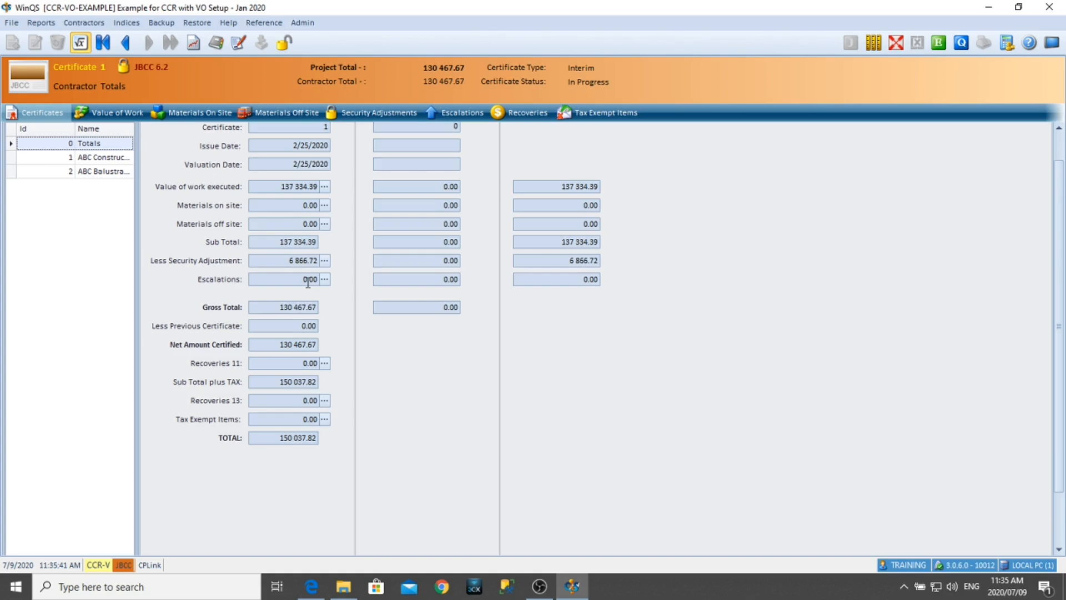
{"action": "left_click", "coordinate": [214, 44]}
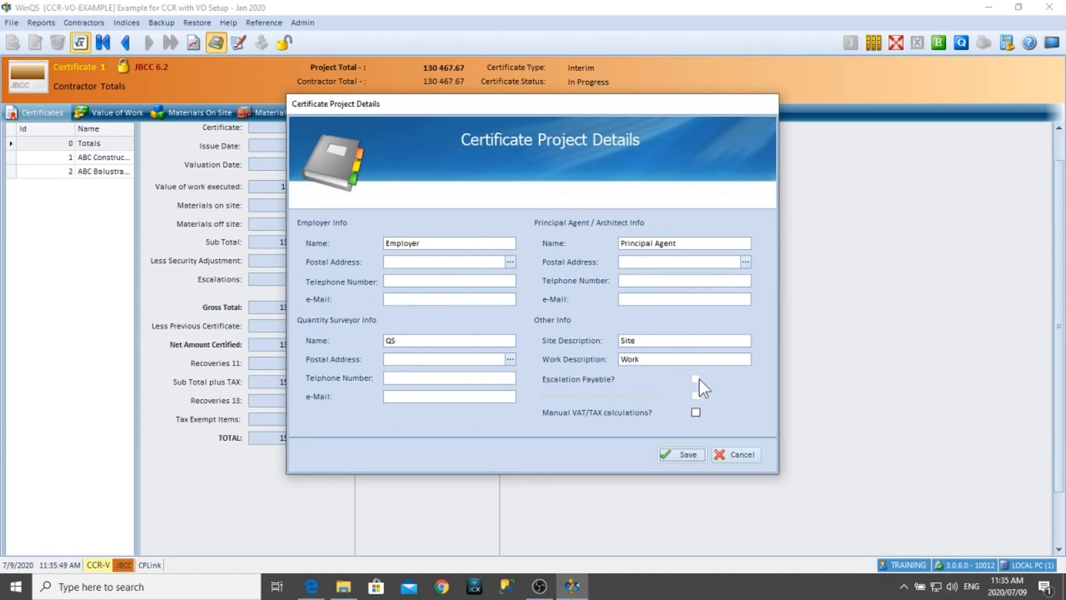
{"action": "left_click", "coordinate": [737, 454]}
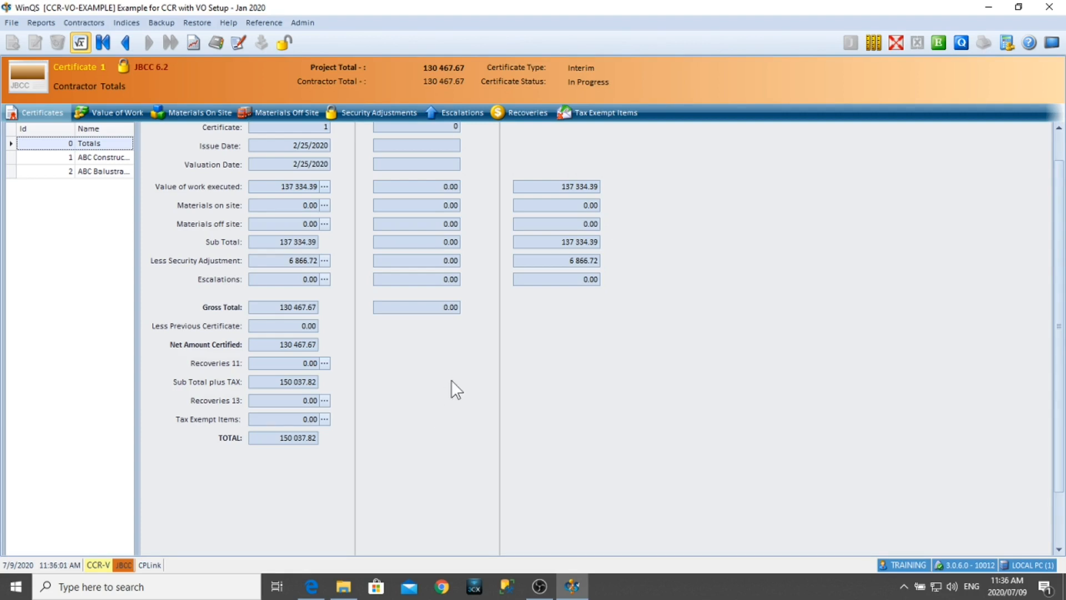
- Import the authorised variations into main contractor ABC Construction's details, save them, and display that contractor's Certificate 1
{"action": "left_click", "coordinate": [240, 48]}
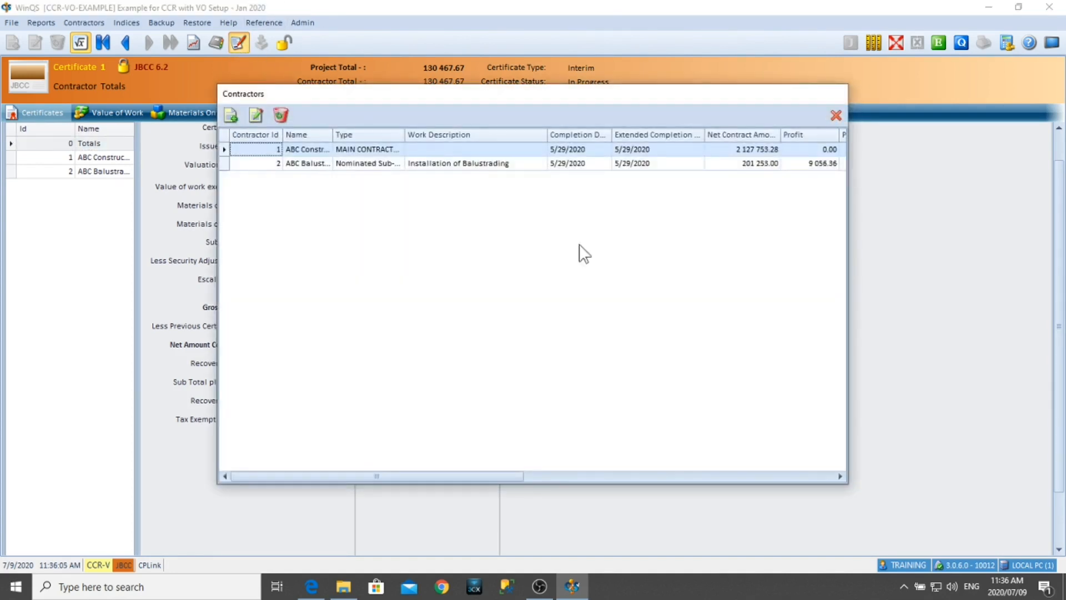
{"action": "double_click", "coordinate": [388, 152]}
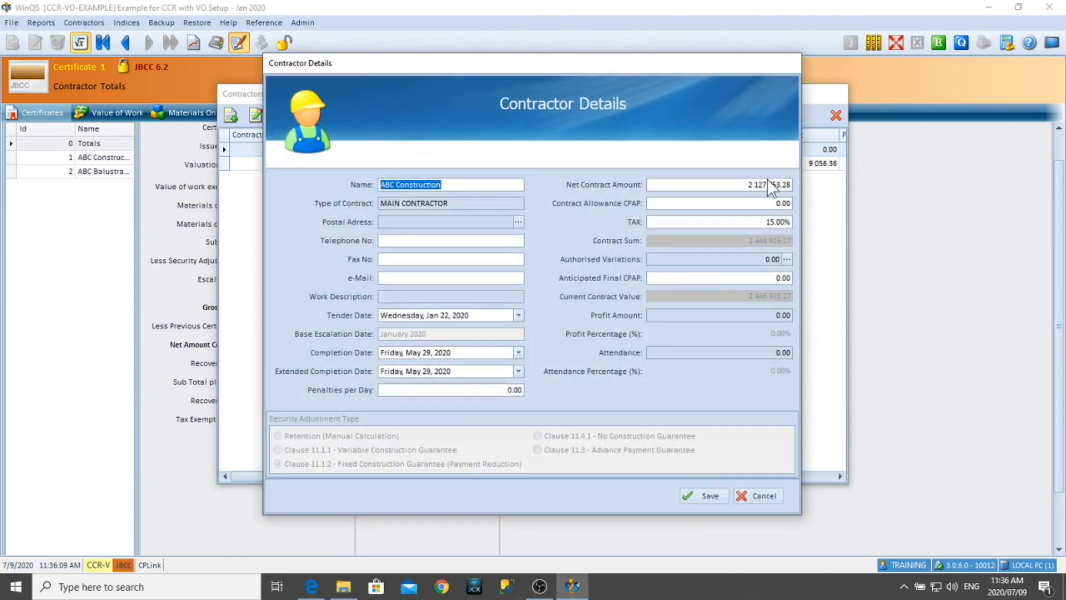
{"action": "left_click", "coordinate": [788, 261]}
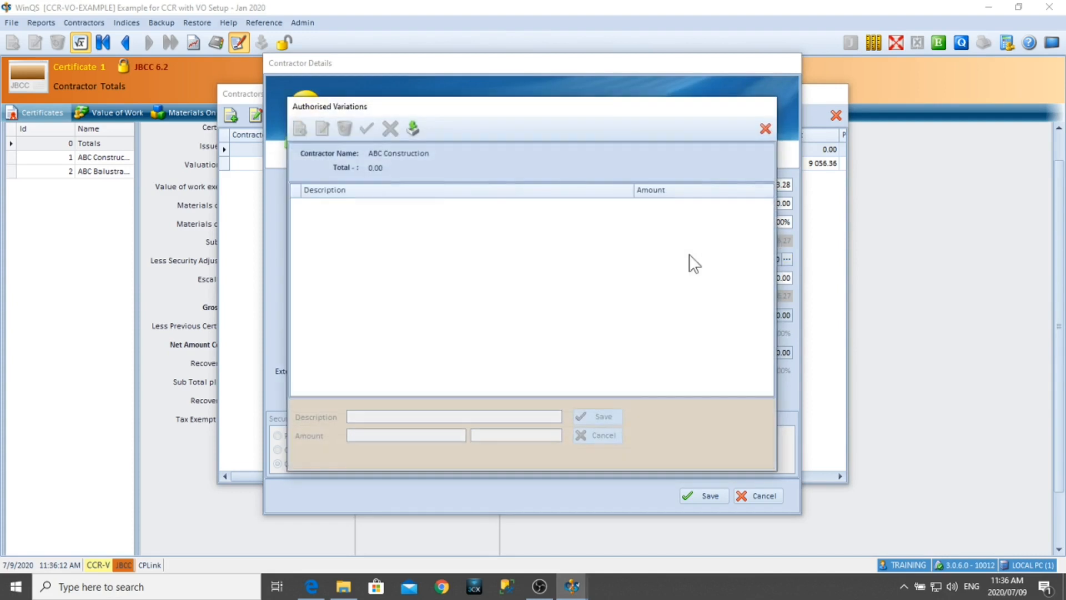
{"action": "left_click", "coordinate": [412, 133]}
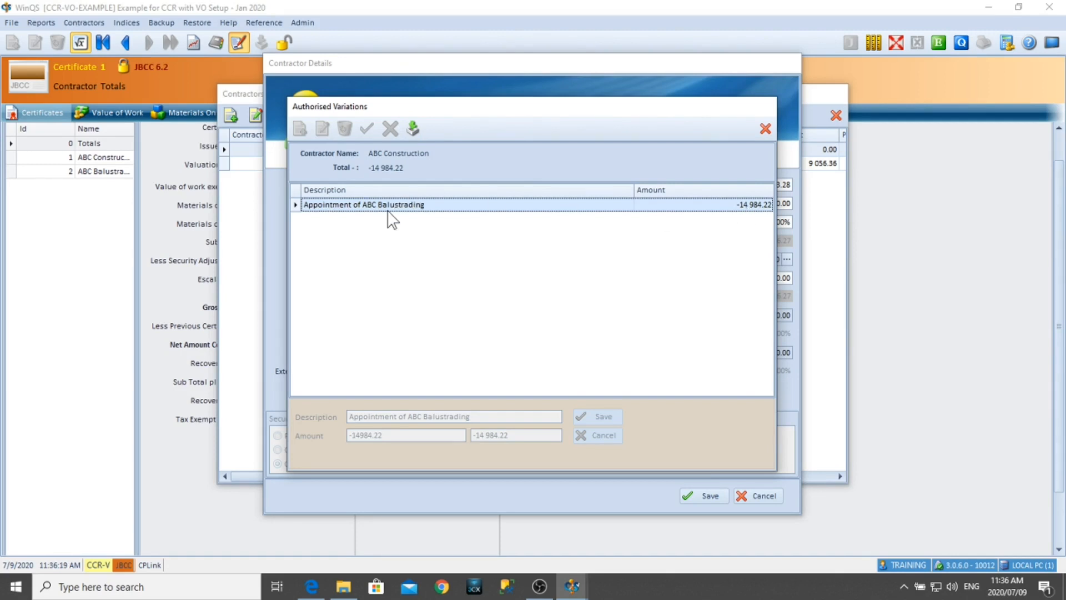
{"action": "left_click", "coordinate": [766, 130]}
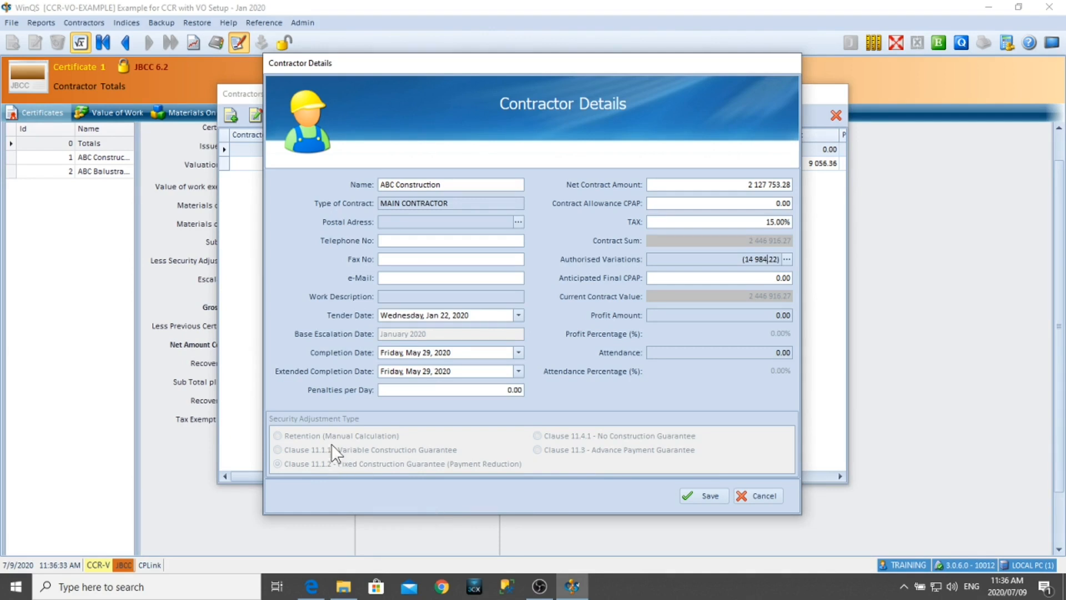
{"action": "left_click", "coordinate": [711, 494]}
{"action": "left_click", "coordinate": [836, 115]}
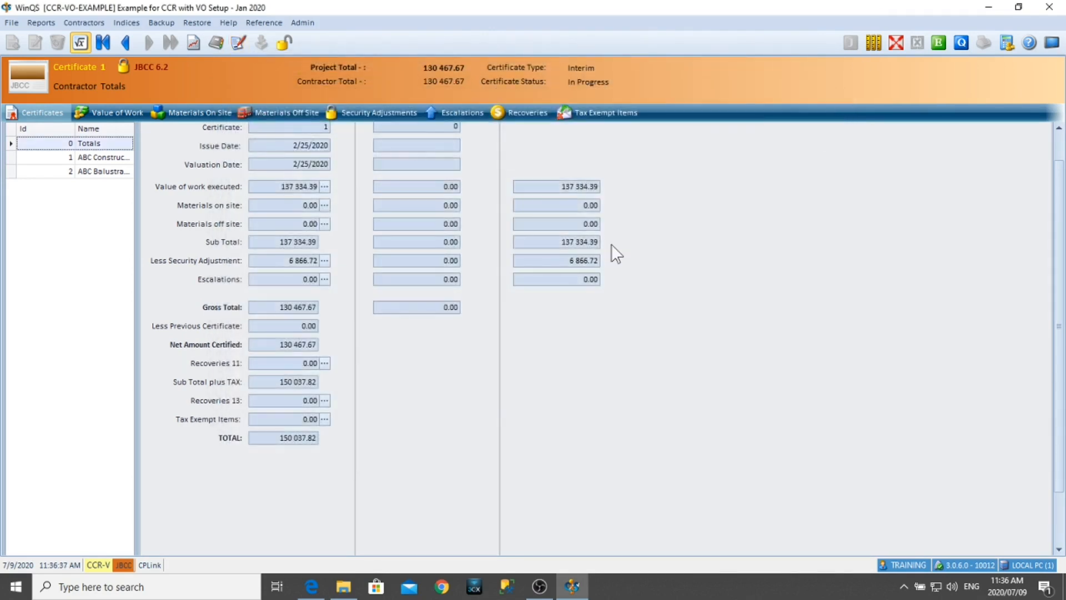
{"action": "left_click", "coordinate": [99, 159]}
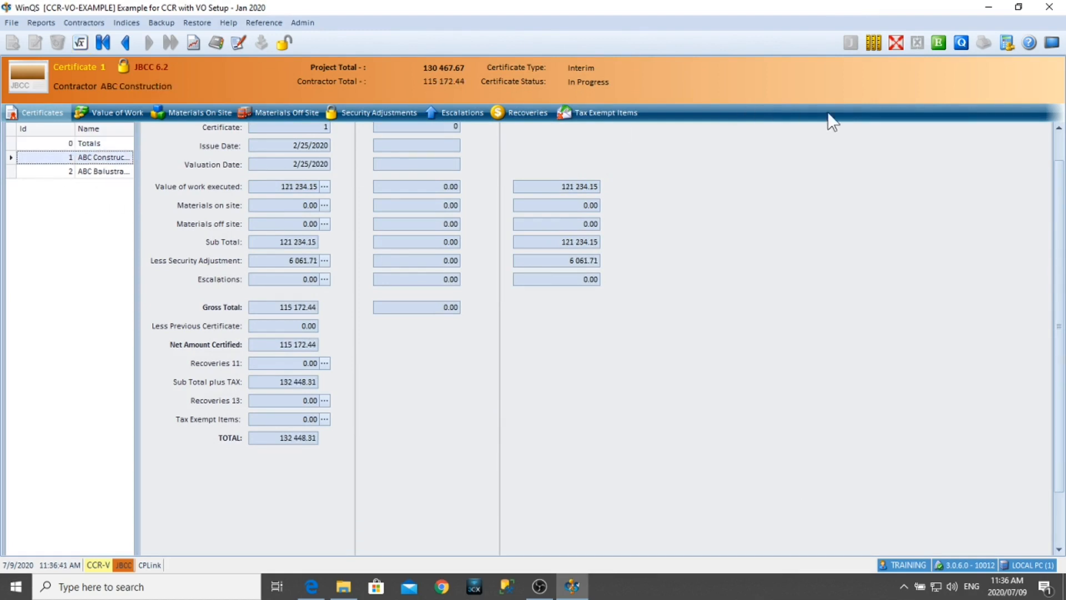
- Switch back to the BoQ document and unlock the valued project, confirming the unlock prompts
{"action": "left_click", "coordinate": [962, 42]}
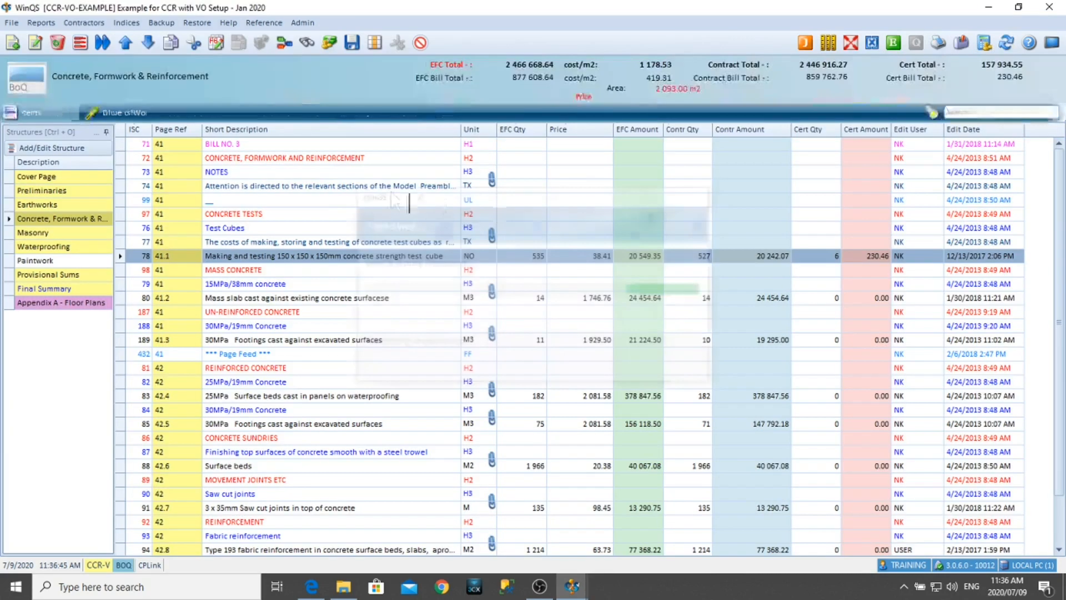
{"action": "left_click", "coordinate": [597, 365]}
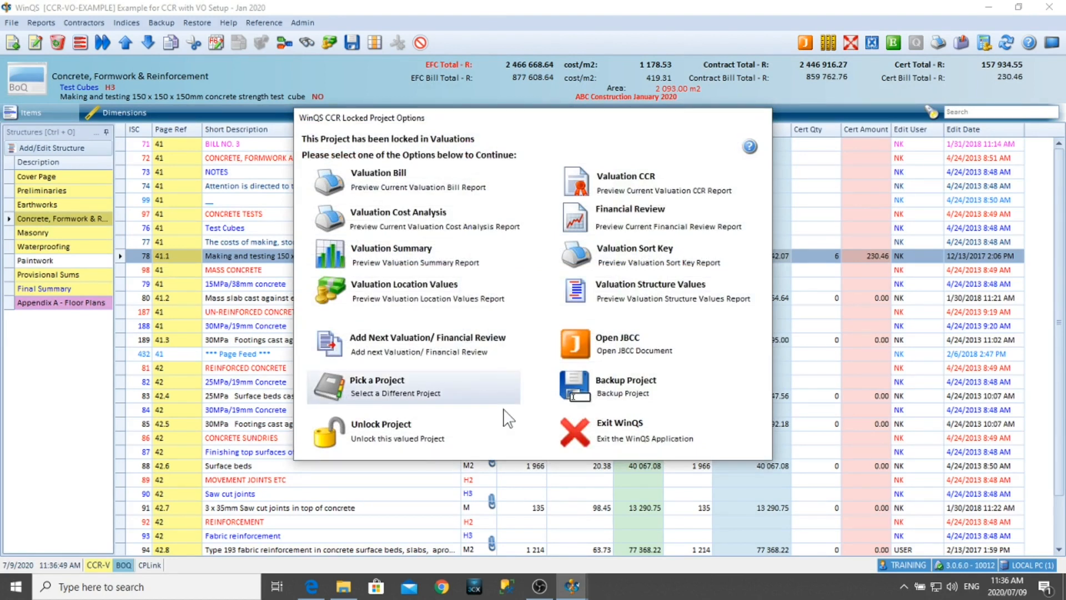
{"action": "left_click", "coordinate": [497, 424]}
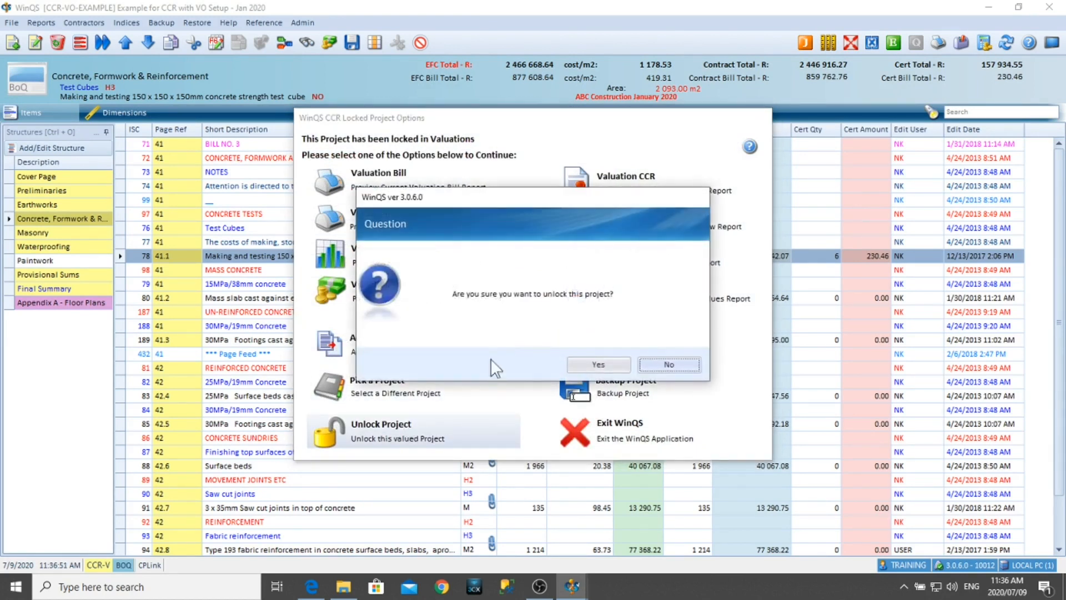
{"action": "left_click", "coordinate": [581, 367]}
{"action": "left_click", "coordinate": [579, 365]}
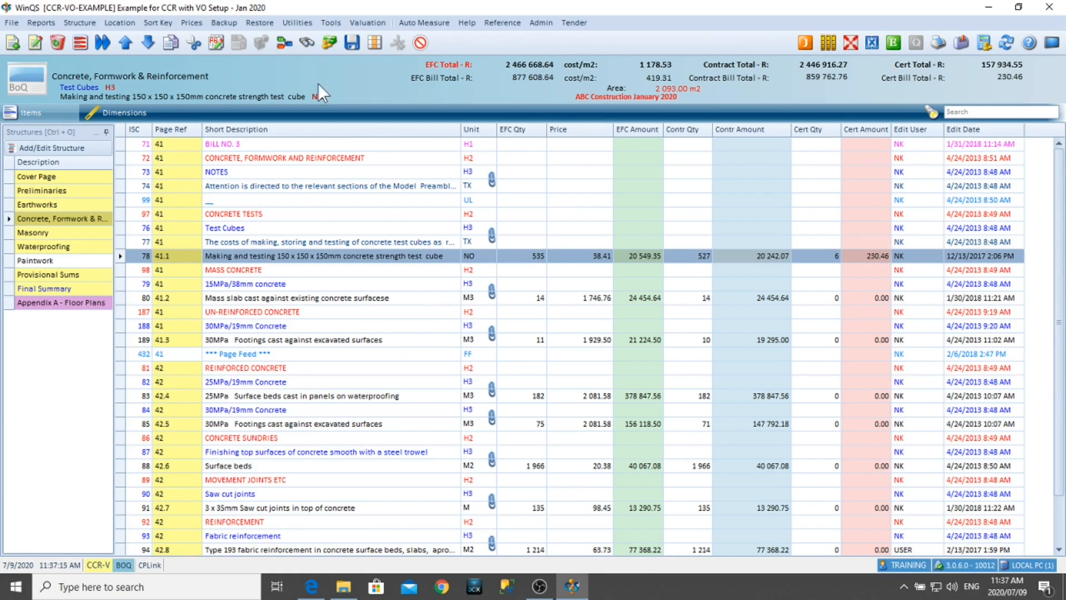
- Open the CCR valuation module to check the current report's number and amounts, and close it
{"action": "left_click", "coordinate": [365, 22]}
{"action": "left_click", "coordinate": [367, 40]}
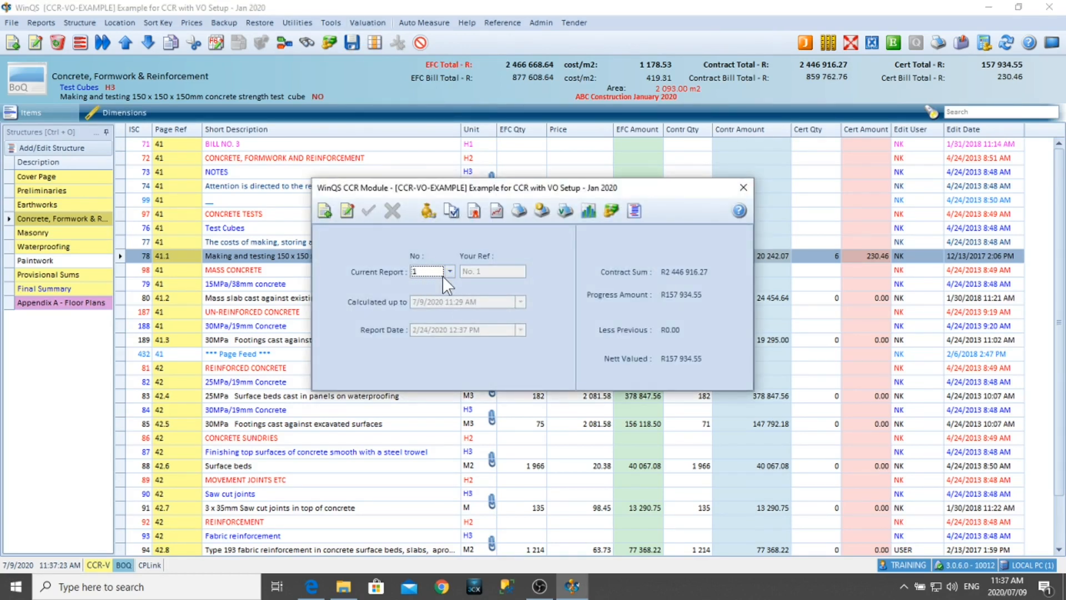
{"action": "left_click", "coordinate": [743, 188]}
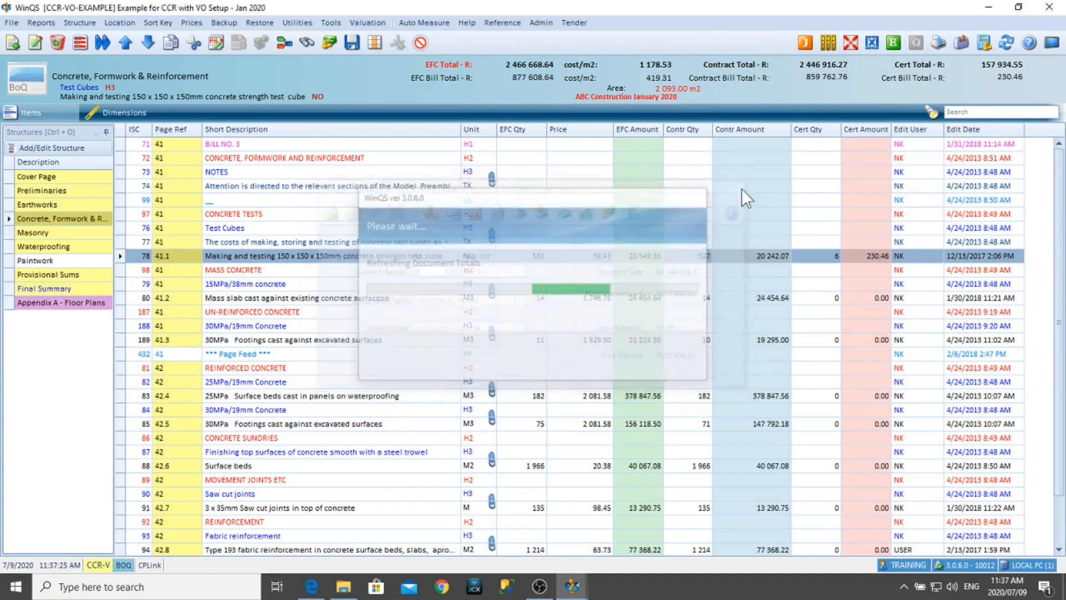